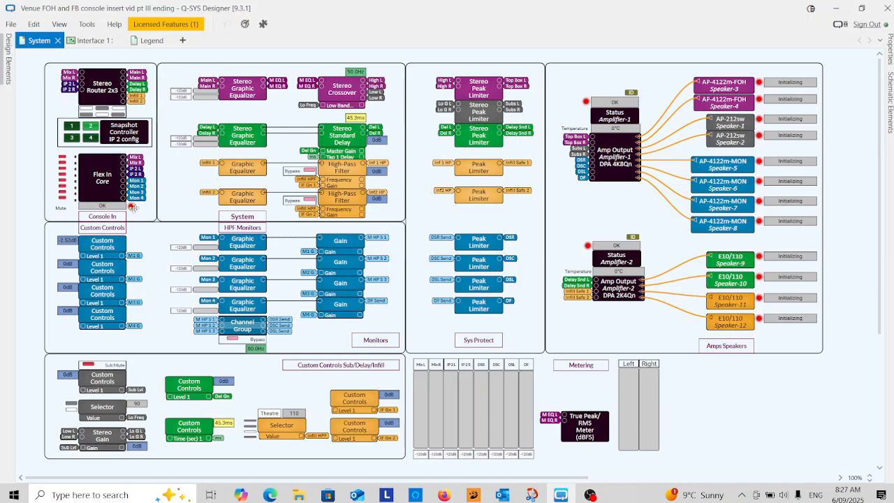
# View the Infill 1 graphic equalizer's control panel and the Interface 1 page, and return to the System schematic
pyautogui.doubleClick(247, 169)
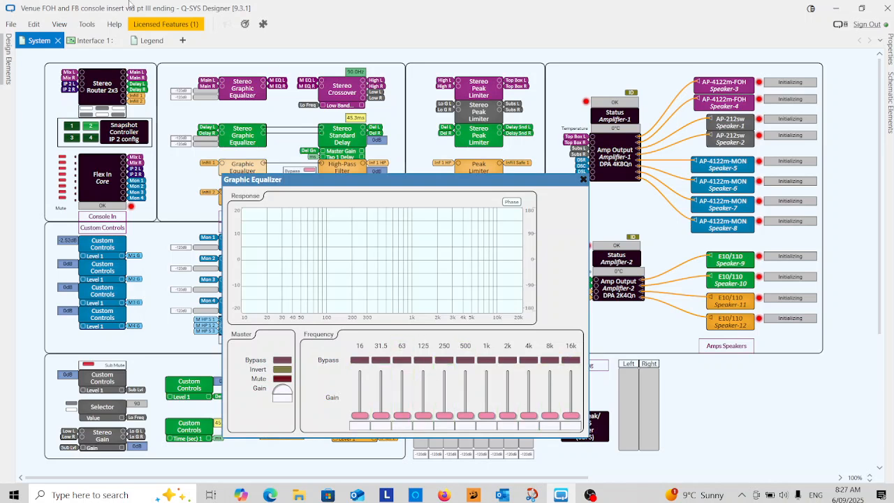
pyautogui.click(585, 178)
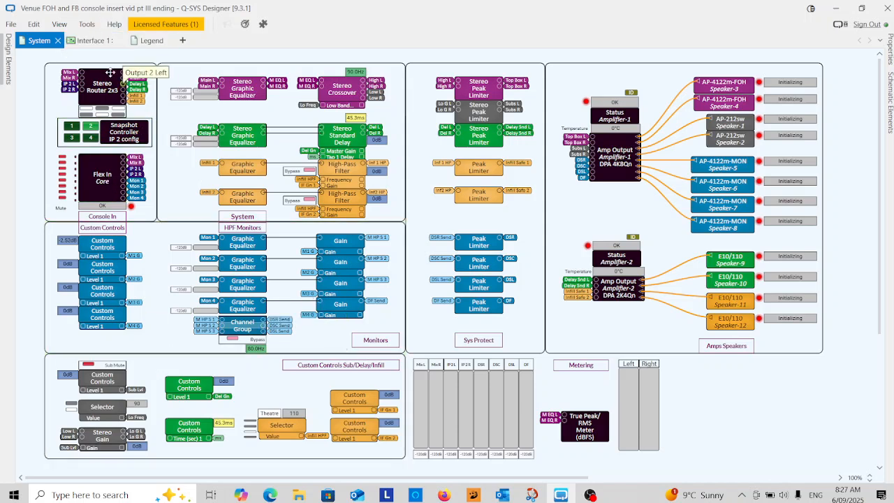
pyautogui.click(91, 41)
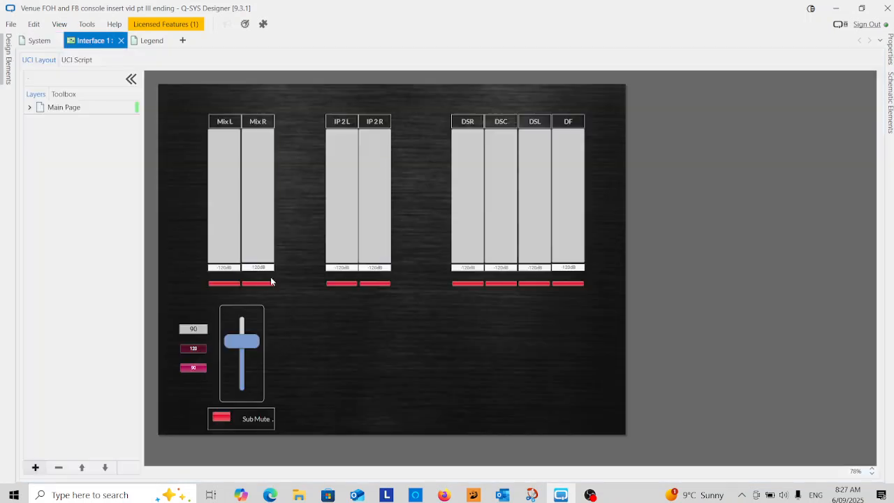
pyautogui.click(43, 42)
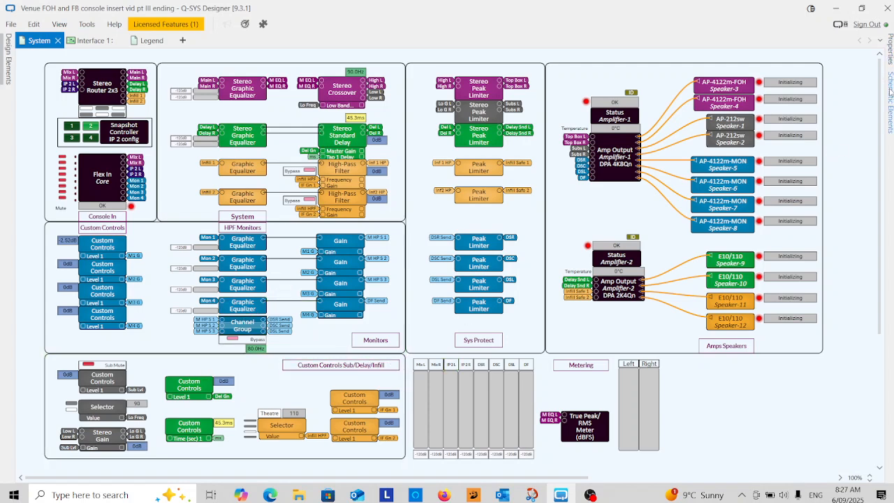
# Find the Selector component, place it above the orange Theatre selector, and show its properties
pyautogui.moveTo(890, 92)
pyautogui.click(729, 102)
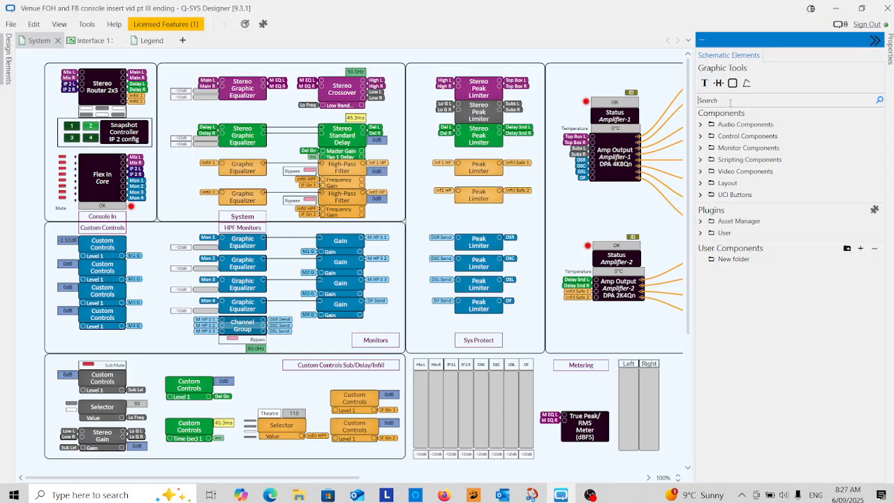
pyautogui.write('selector')
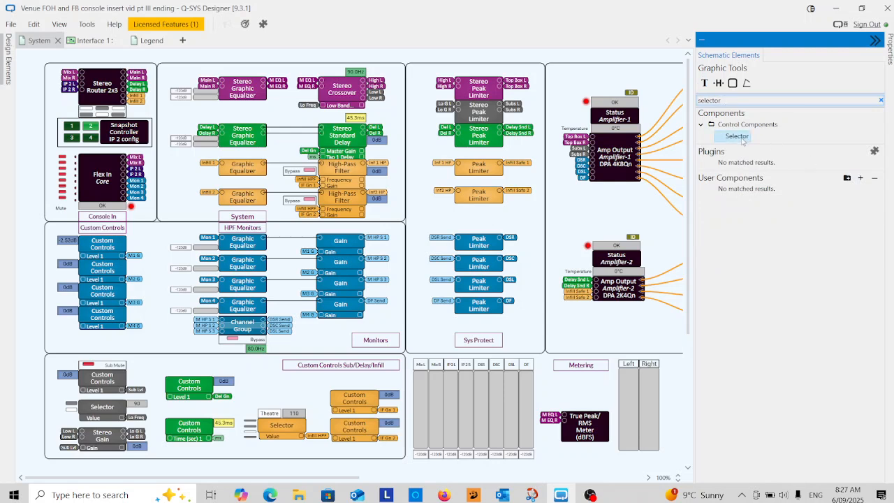
pyautogui.moveTo(731, 148); pyautogui.dragTo(260, 386)
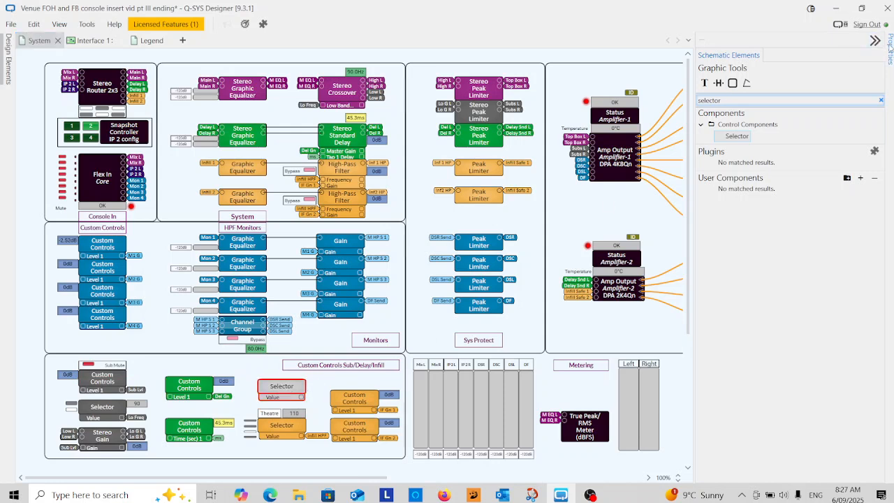
pyautogui.click(890, 46)
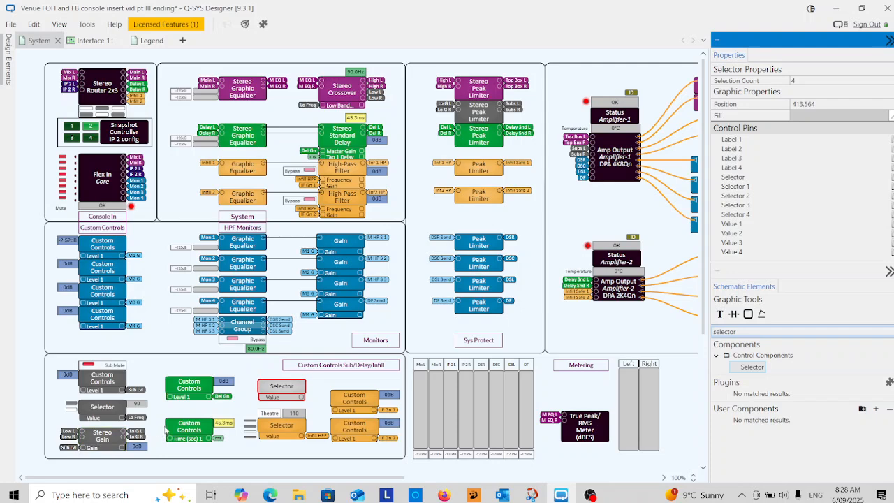
# Delete the grey Stereo Gain block with its tags and gain display, and move the new Selector into its place
pyautogui.click(109, 455)
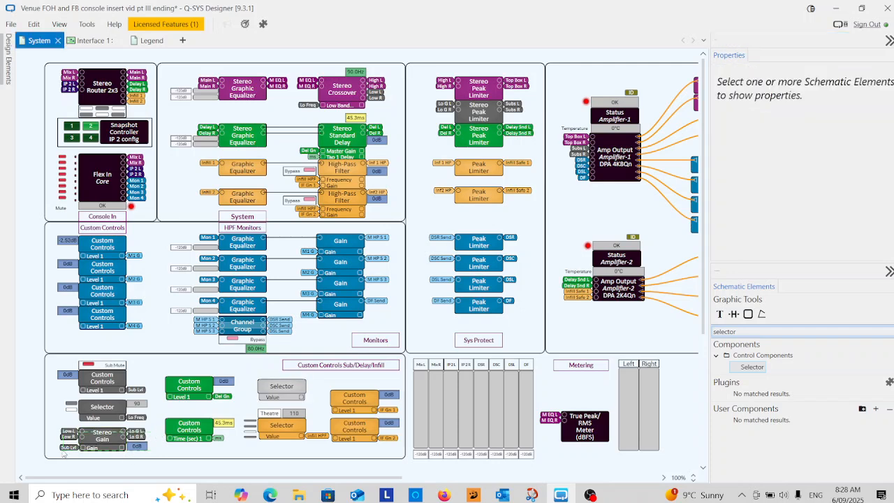
pyautogui.moveTo(63, 454); pyautogui.dragTo(62, 451)
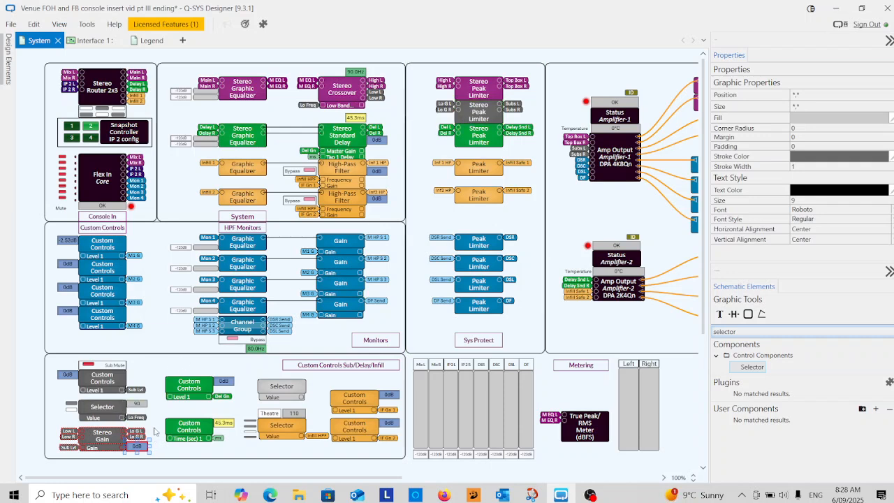
pyautogui.press('Delete')
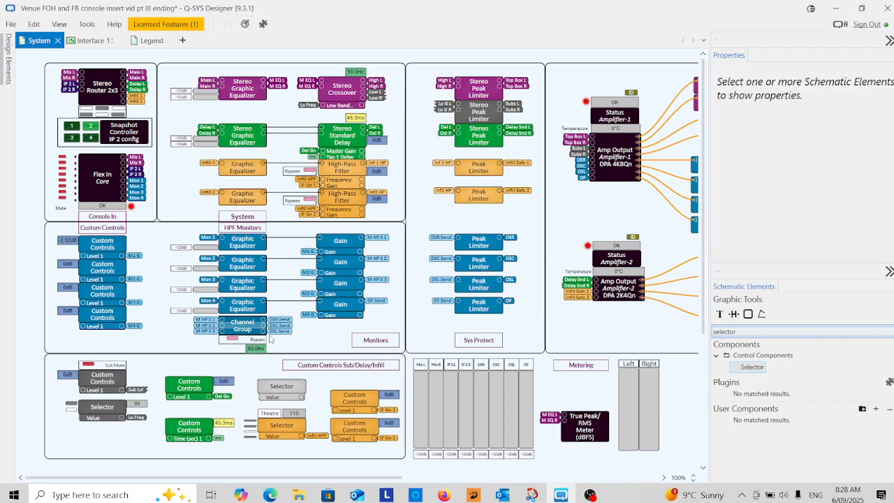
pyautogui.moveTo(283, 391); pyautogui.dragTo(102, 441)
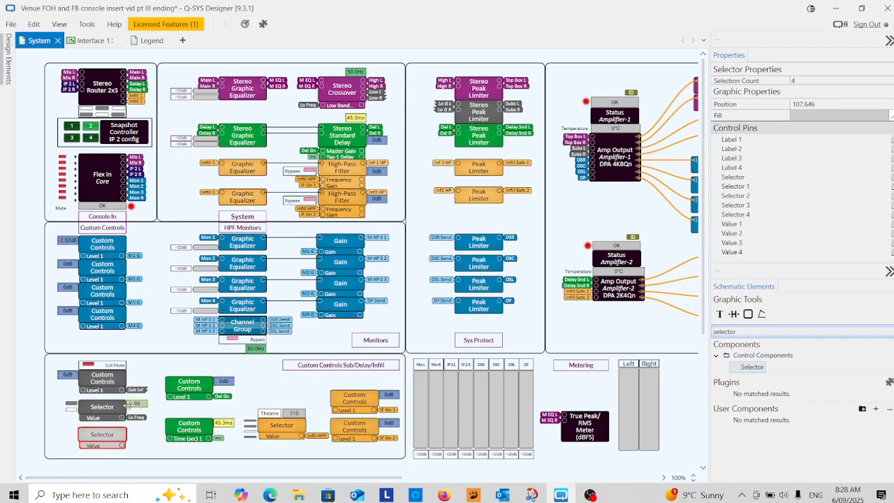
# Copy the fill colour code #666666 from the dark grey sub frequency Selector
pyautogui.click(102, 412)
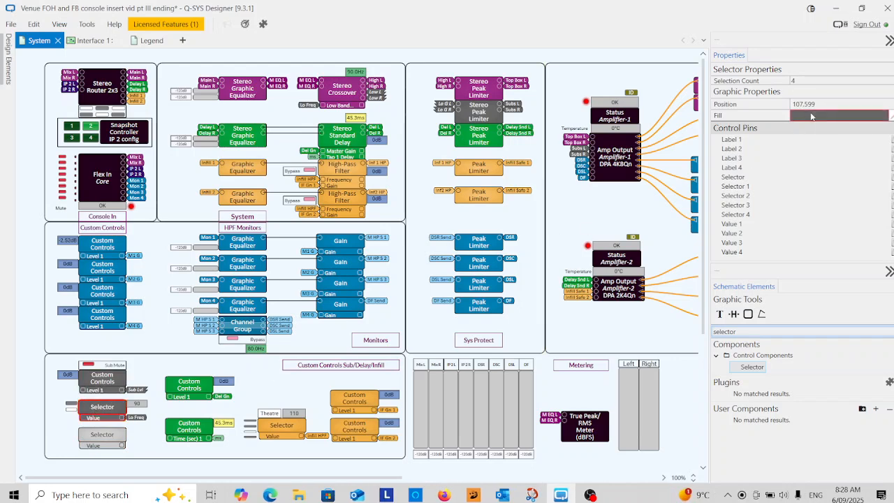
pyautogui.click(810, 116)
pyautogui.click(811, 116)
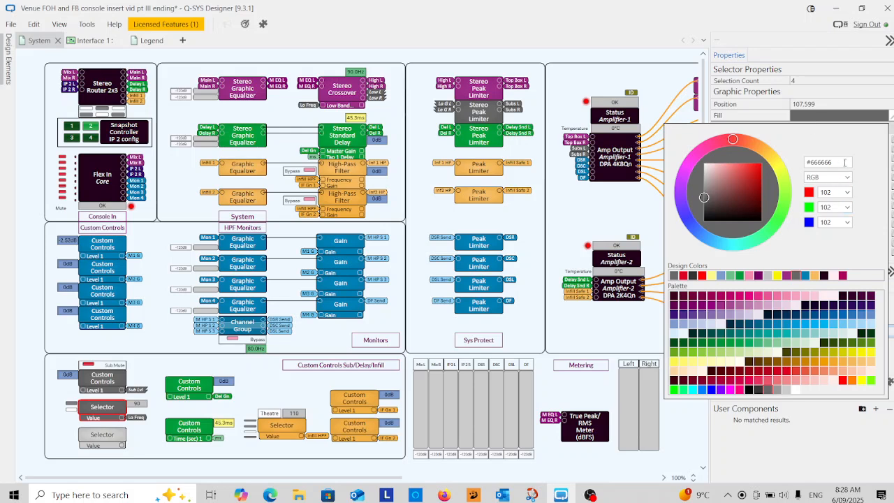
pyautogui.moveTo(839, 165); pyautogui.dragTo(803, 169)
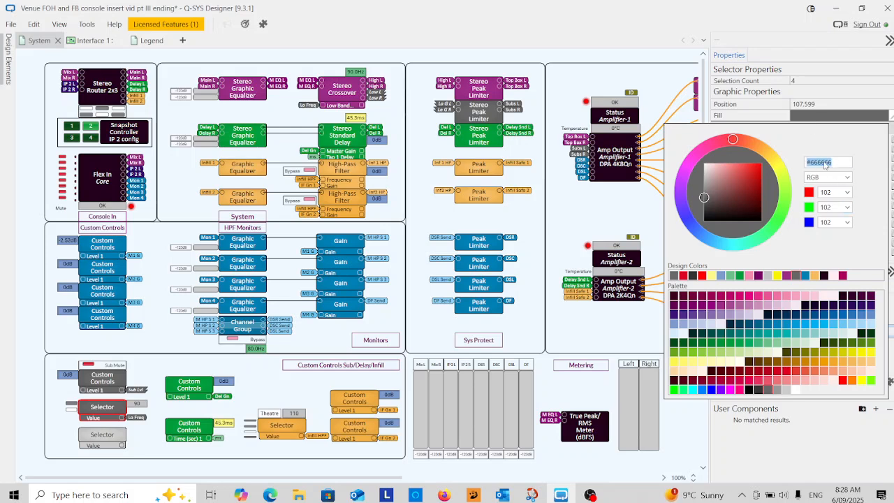
pyautogui.rightClick(826, 163)
pyautogui.click(758, 194)
# Set the new Selector's fill colour to #666666
pyautogui.click(105, 440)
pyautogui.click(103, 433)
pyautogui.click(829, 115)
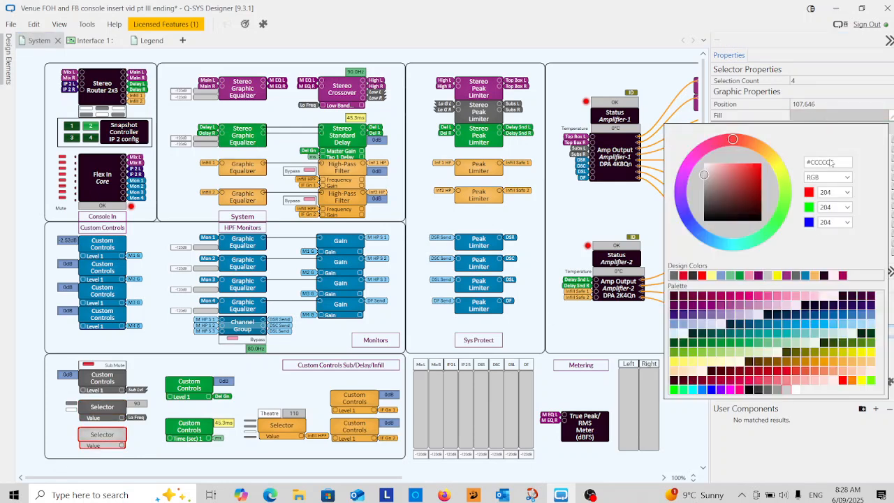
pyautogui.moveTo(842, 161); pyautogui.dragTo(805, 169)
pyautogui.rightClick(821, 164)
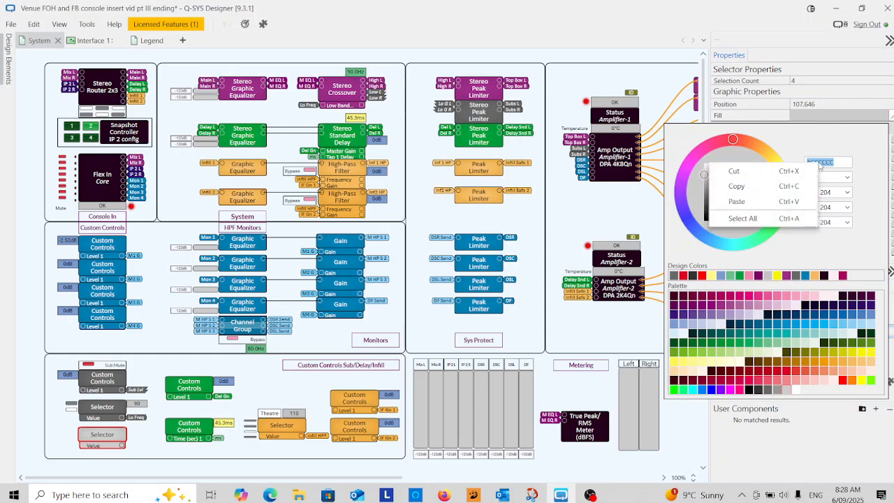
pyautogui.click(752, 198)
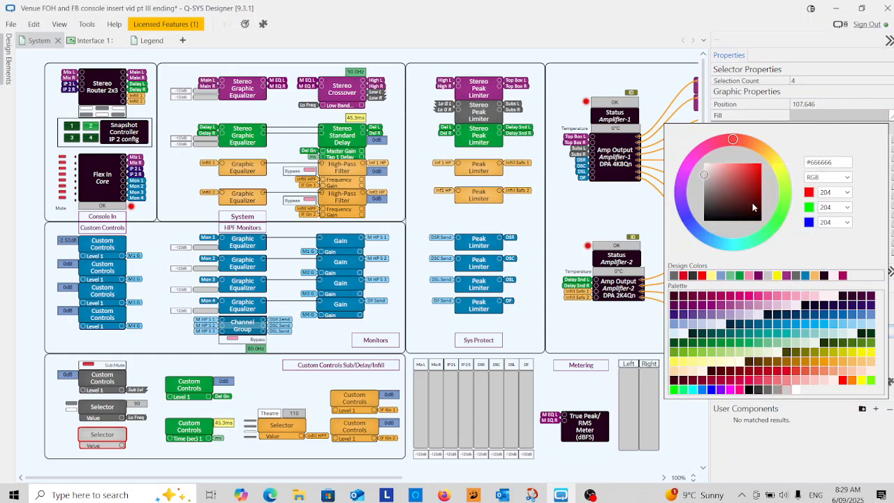
pyautogui.press('Return')
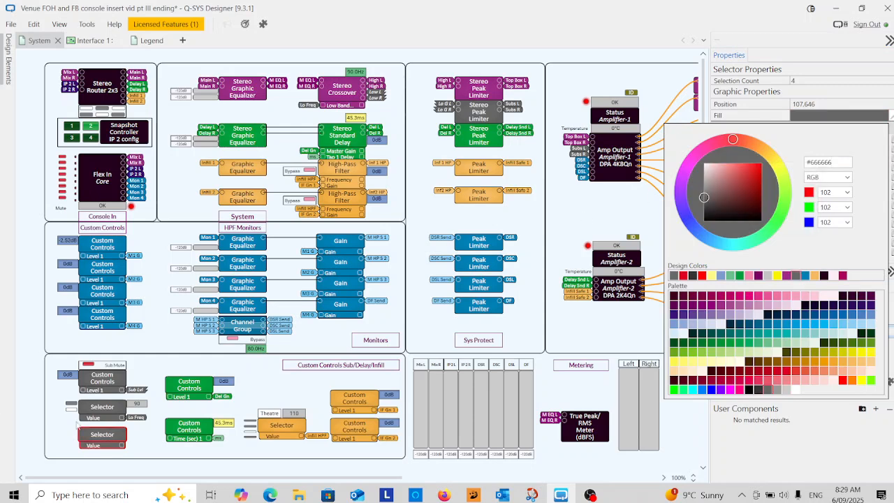
pyautogui.click(283, 394)
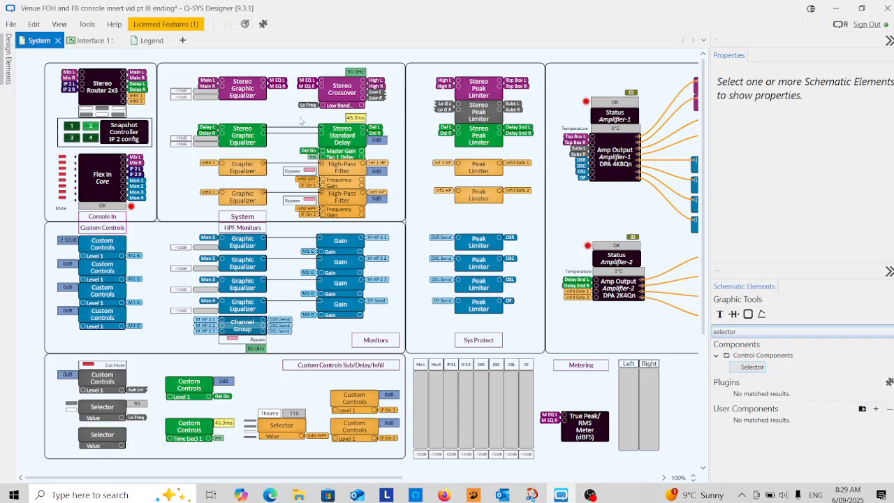
# Delete the Lo G L and Lo G R tags from the inputs of the grey Stereo Peak Limiter
pyautogui.click(341, 85)
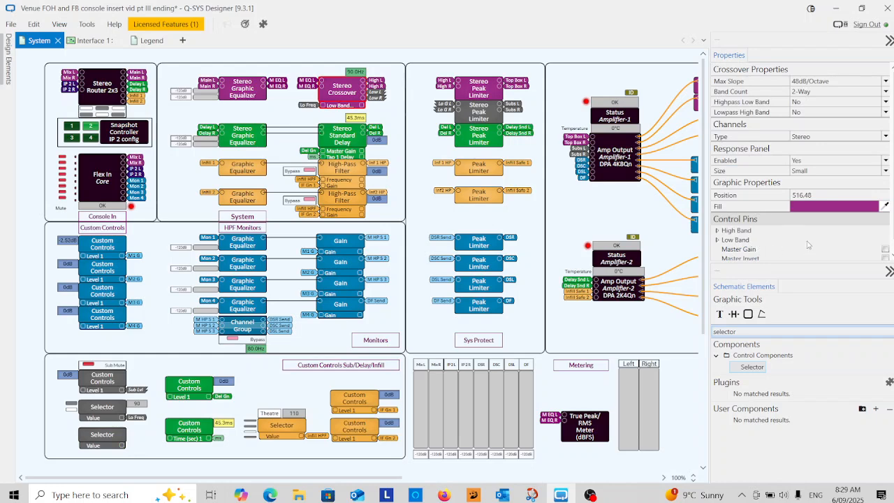
pyautogui.click(888, 271)
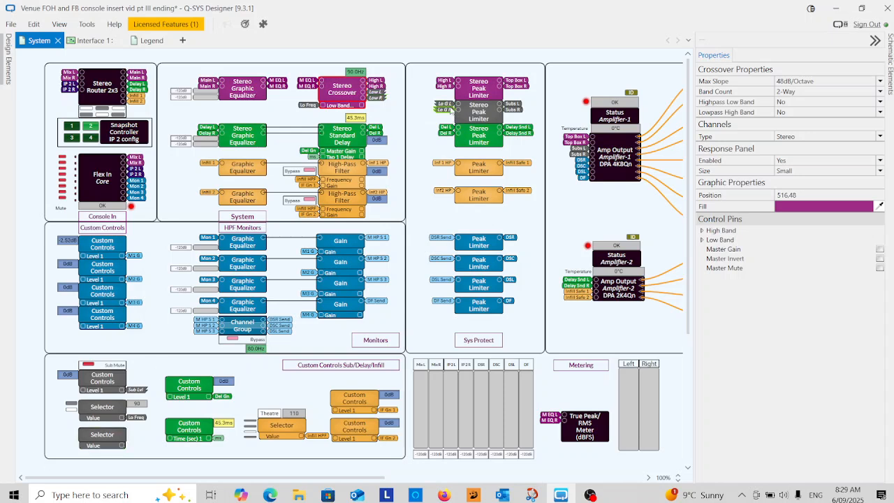
pyautogui.click(448, 104)
pyautogui.press('Delete')
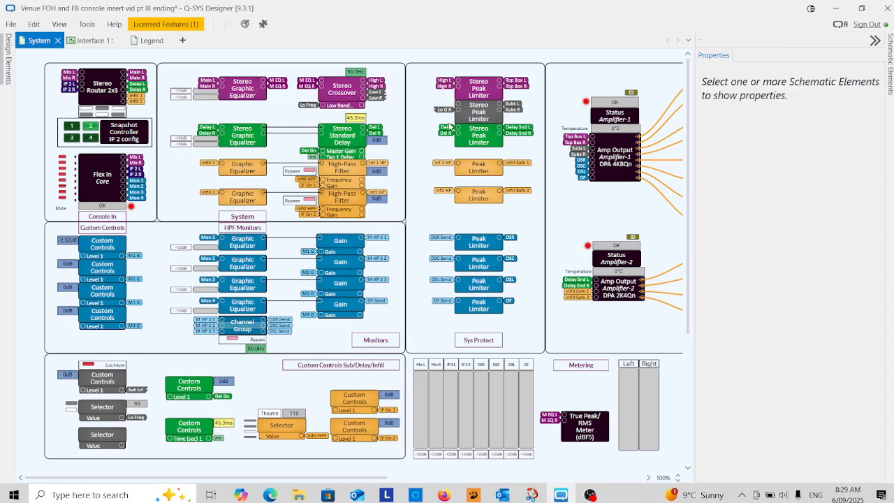
pyautogui.click(447, 110)
pyautogui.press('Delete')
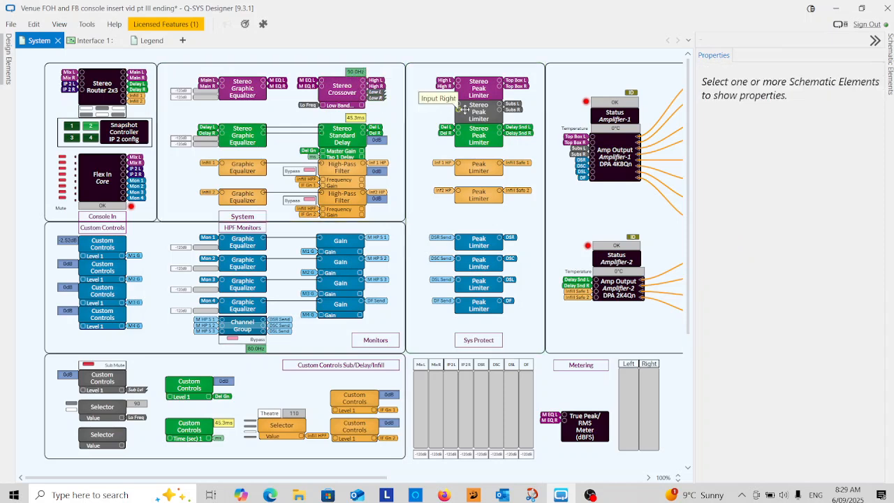
# Tag the grey Stereo Peak Limiter's left input as Low L and its right input as Low R
pyautogui.doubleClick(458, 103)
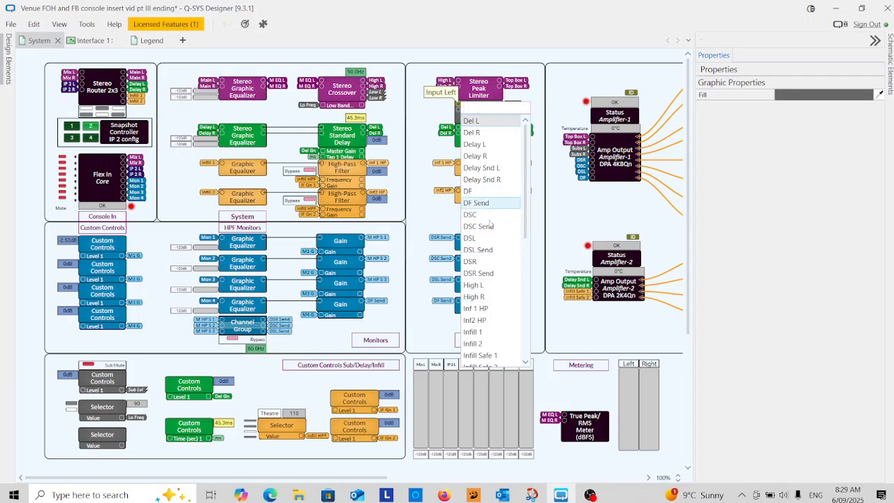
pyautogui.scroll(-4, 498, 325)
pyautogui.scroll(-3, 497, 326)
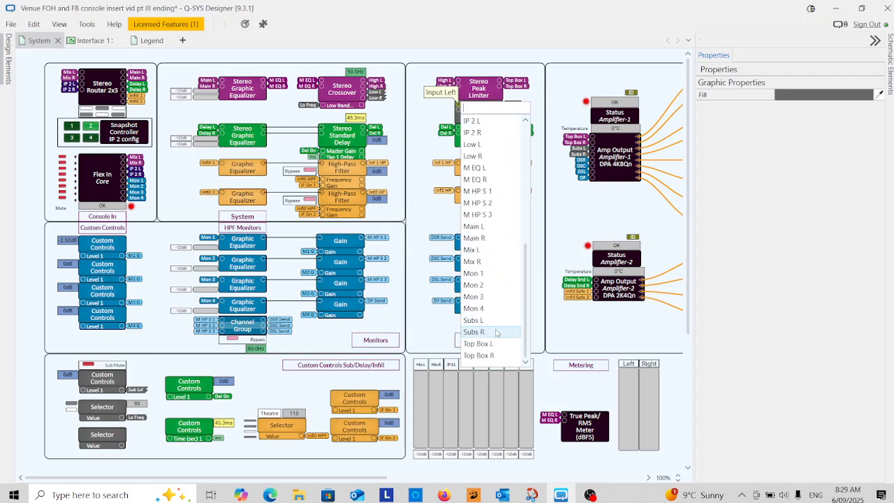
pyautogui.click(469, 144)
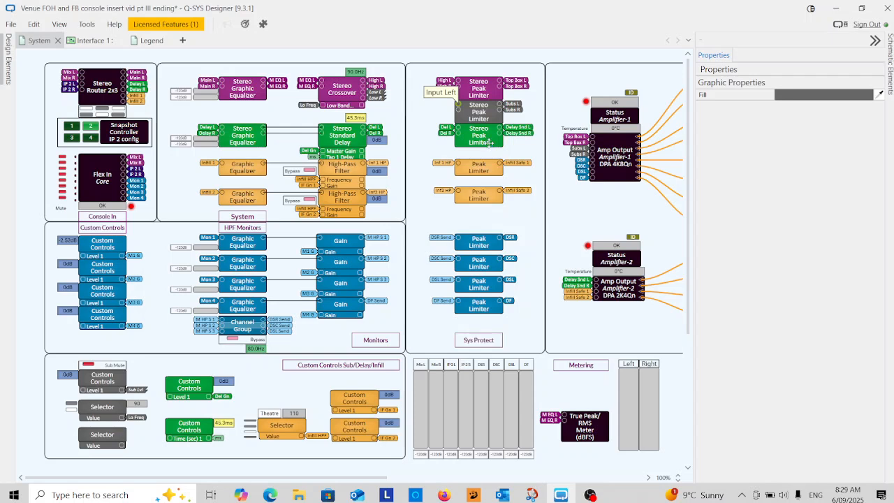
pyautogui.click(457, 112)
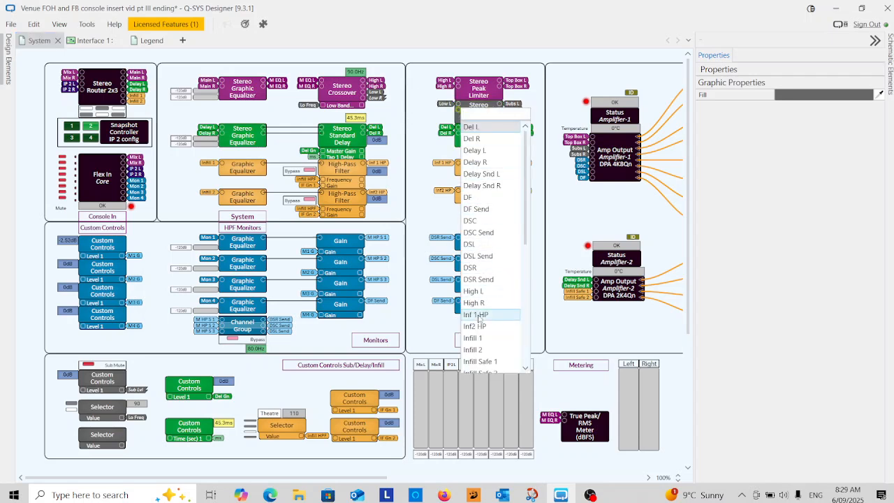
pyautogui.scroll(-4, 485, 293)
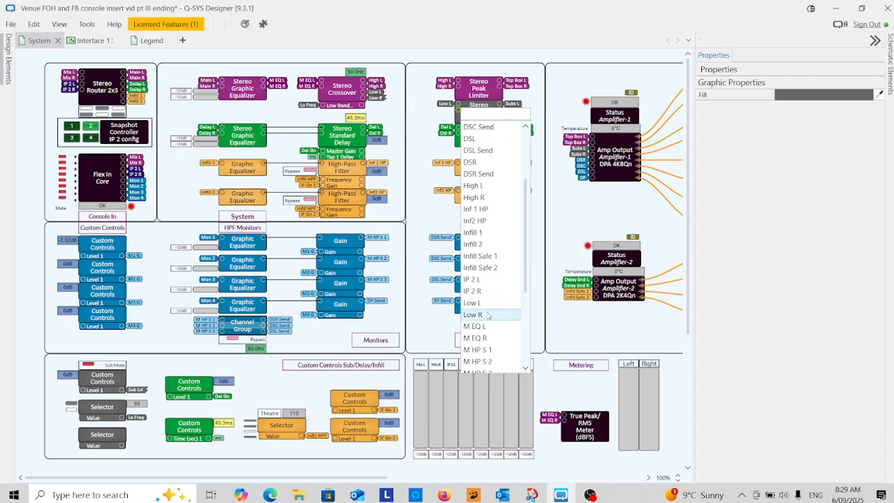
pyautogui.click(487, 314)
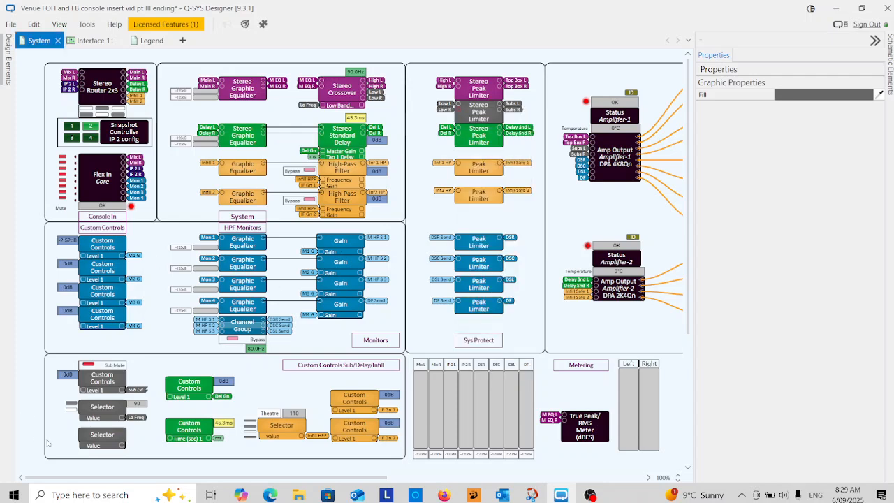
# Enable the Low Band Gain control pin on the Stereo Crossover, keeping the High Frequency pin enabled
pyautogui.click(342, 91)
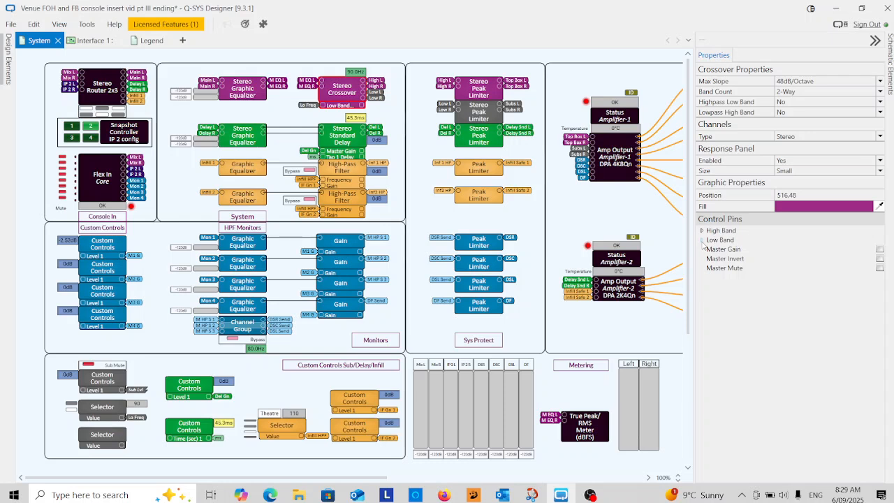
pyautogui.click(702, 240)
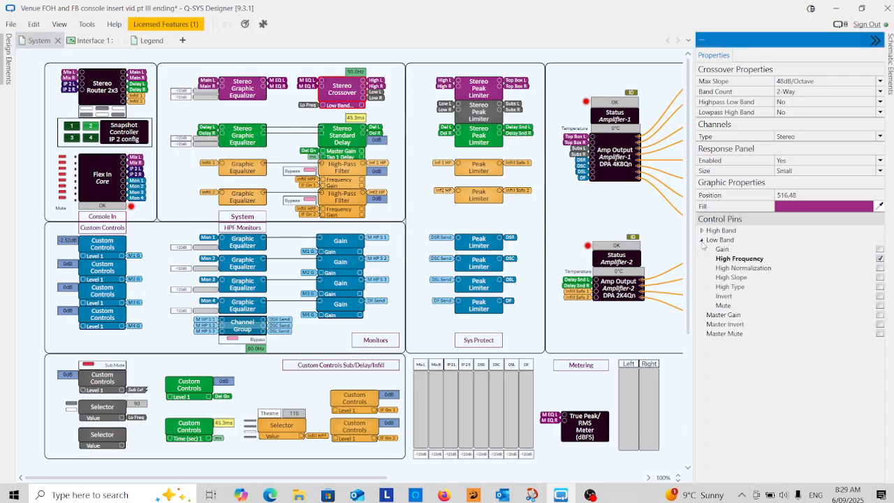
pyautogui.click(879, 259)
pyautogui.click(879, 248)
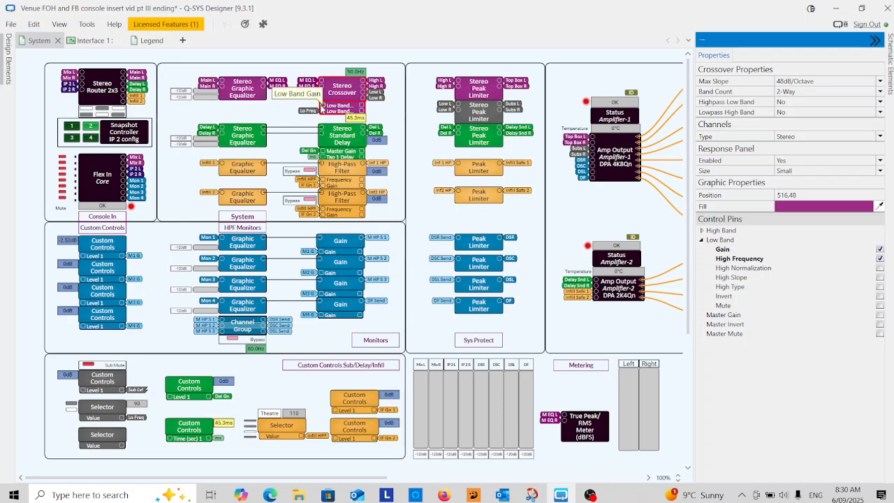
# Tag the Stereo Crossover's Low Band Gain control input as Sub Lvl
pyautogui.click(125, 448)
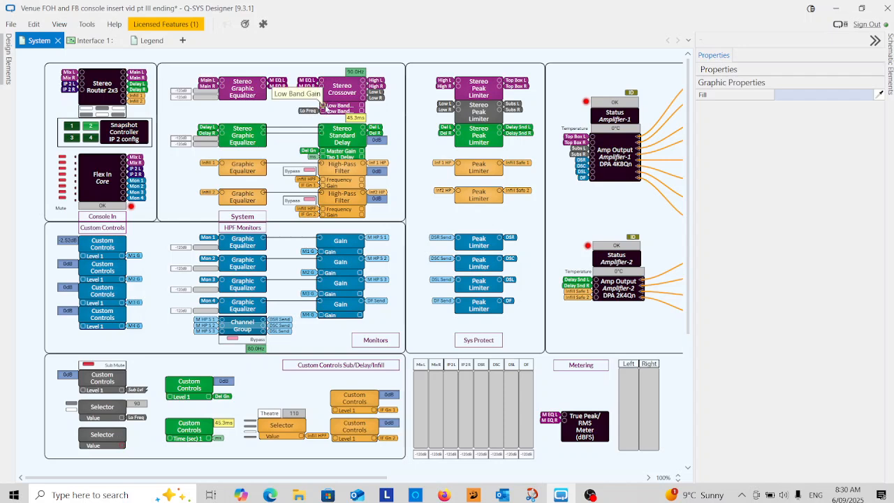
pyautogui.moveTo(323, 105); pyautogui.dragTo(323, 109)
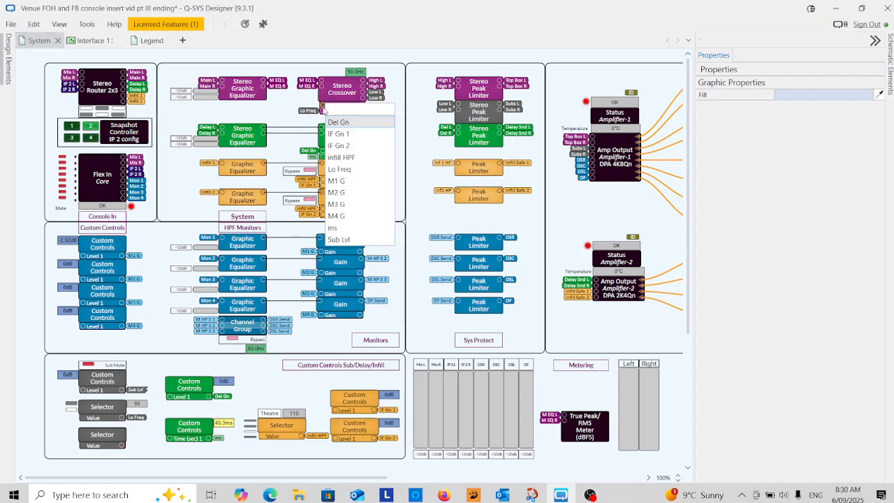
pyautogui.click(357, 239)
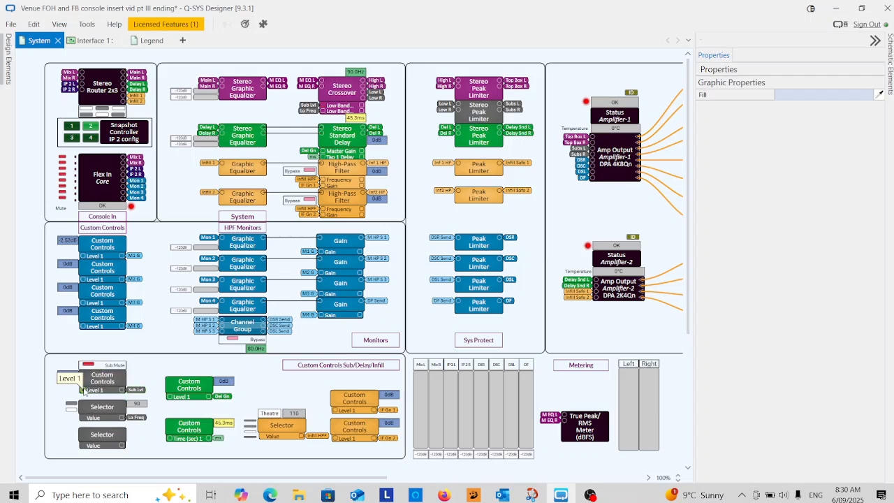
# Tag the Level 1 input of the grey sub Custom Controls block as Sub Def
pyautogui.doubleClick(84, 392)
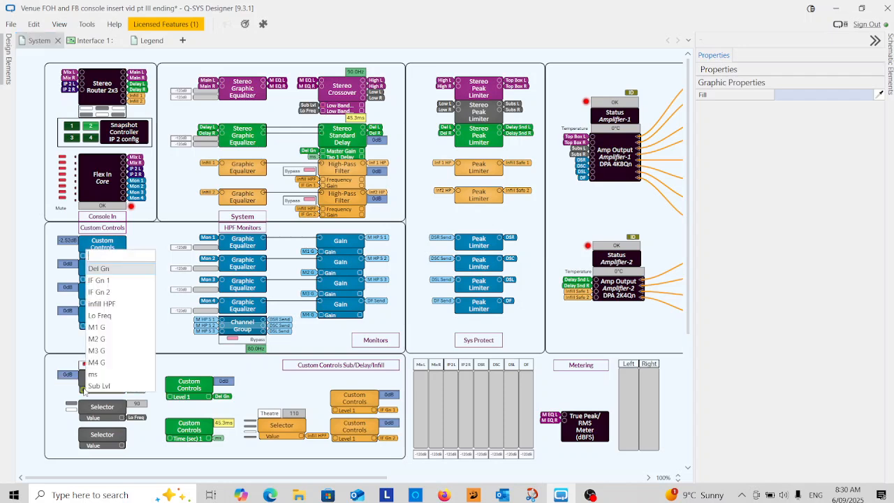
pyautogui.write('s')
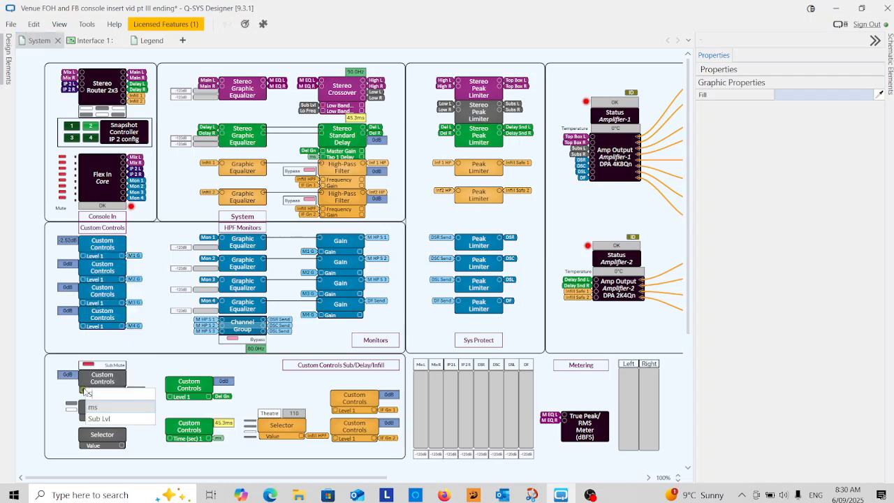
pyautogui.write('ub De')
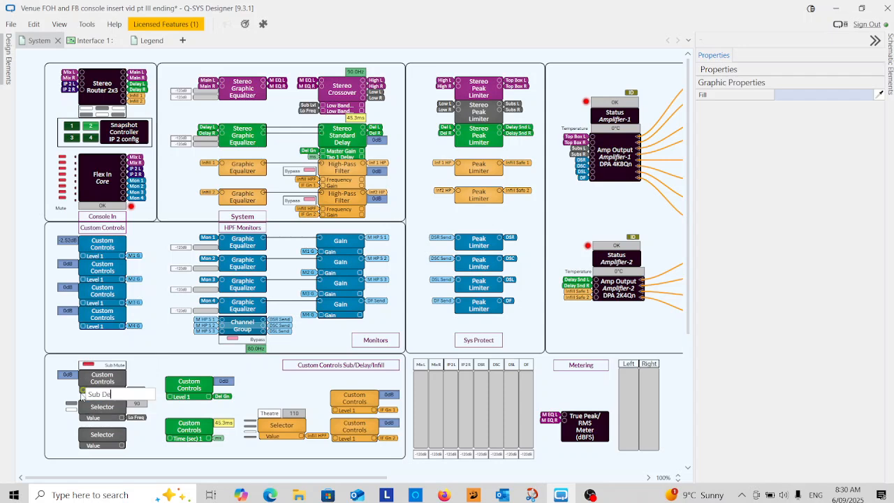
pyautogui.write('l')
pyautogui.press('Return')
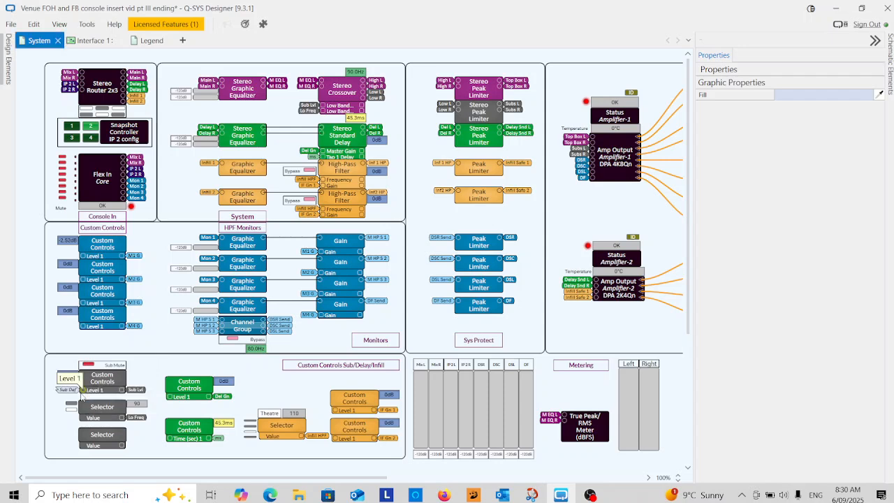
# Tag the Value output of the new grey Selector as Sub Def
pyautogui.doubleClick(122, 446)
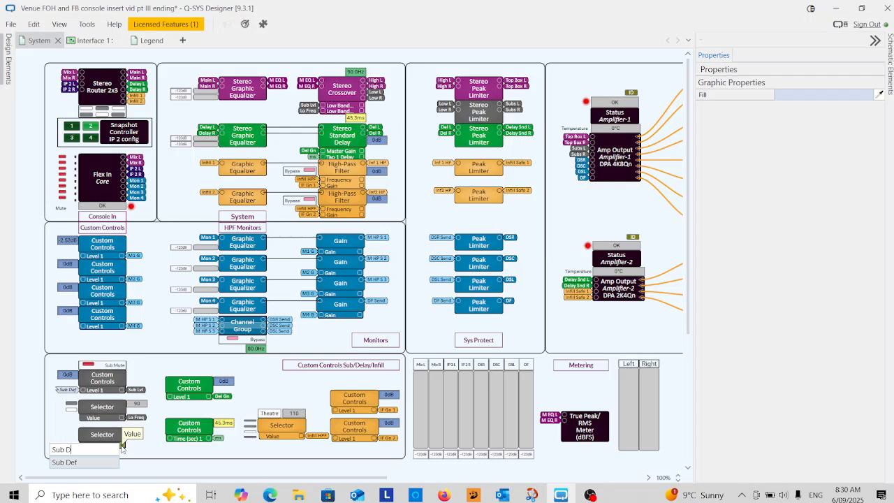
pyautogui.write('Sub Def')
pyautogui.press('Return')
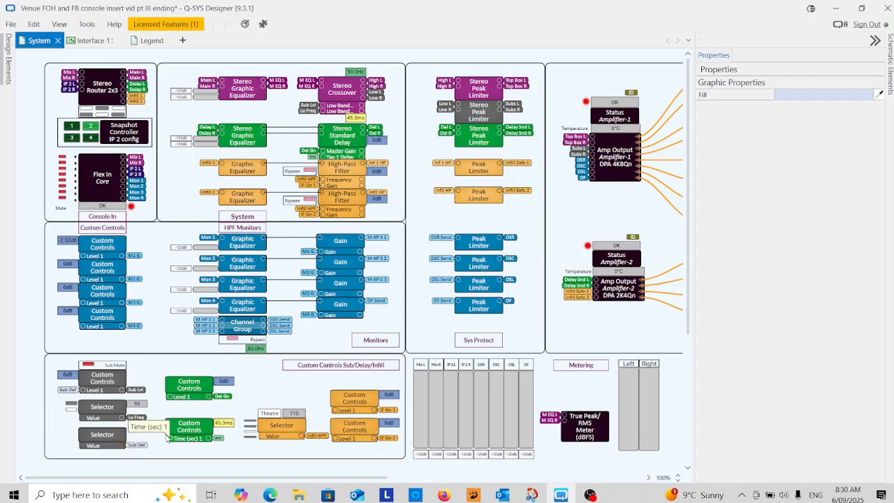
# Open the new grey Selector's control window and start emulating the design
pyautogui.click(84, 433)
pyautogui.click(77, 427)
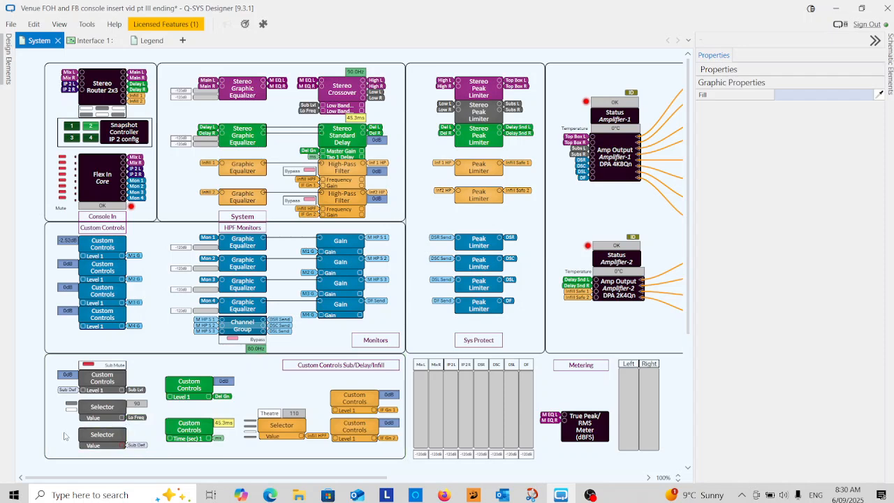
pyautogui.click(106, 434)
pyautogui.doubleClick(101, 438)
pyautogui.moveTo(297, 328); pyautogui.dragTo(244, 349)
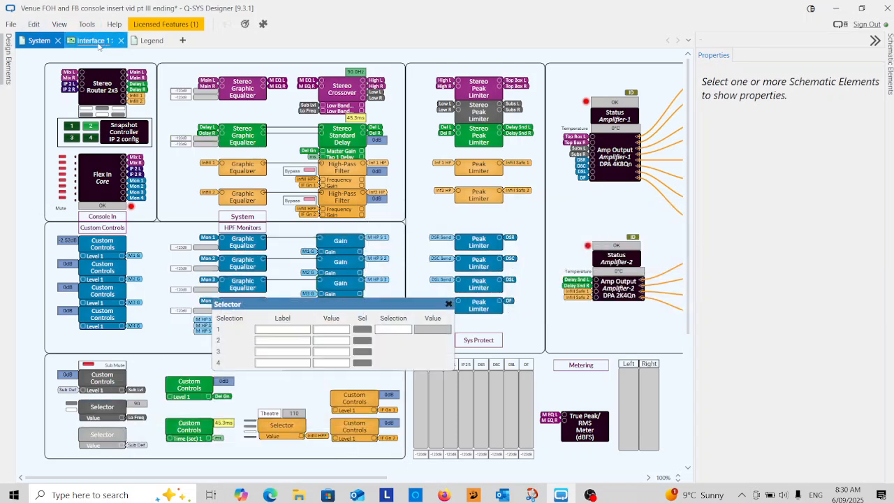
pyautogui.click(12, 23)
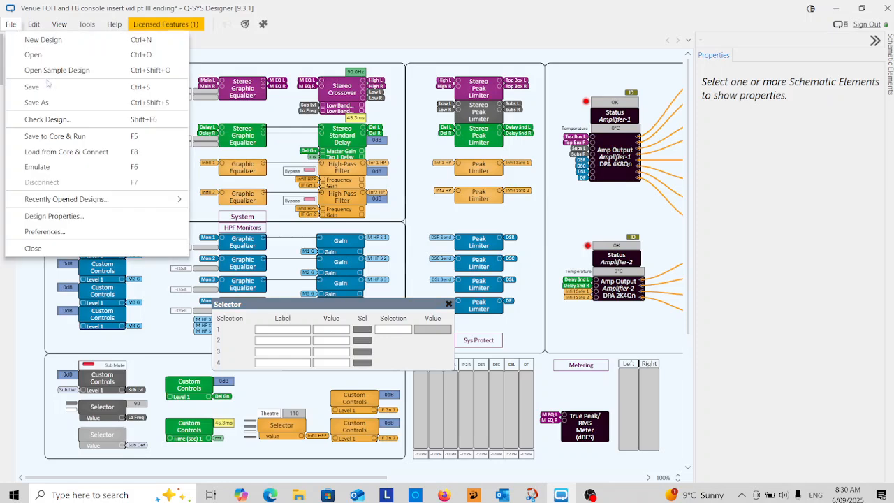
pyautogui.click(77, 166)
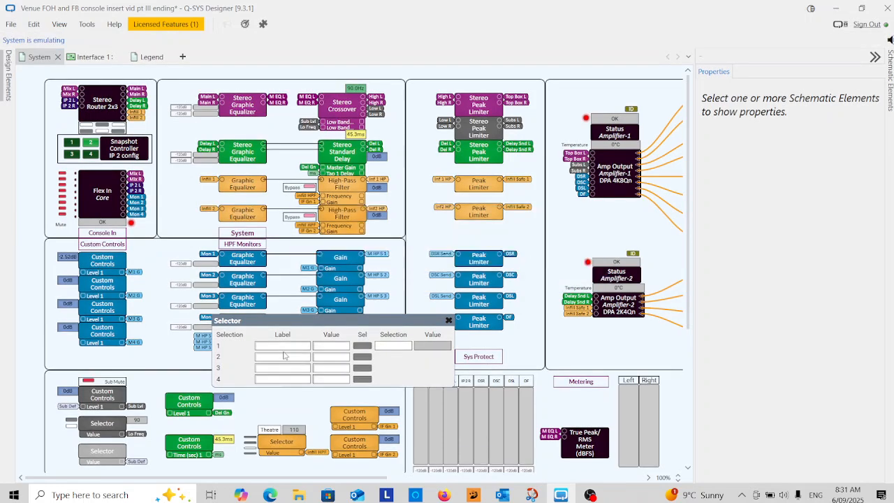
# Label the Selector's four selections s d 1, s d 2, s d 3 and s d 4
pyautogui.click(285, 349)
pyautogui.write('s')
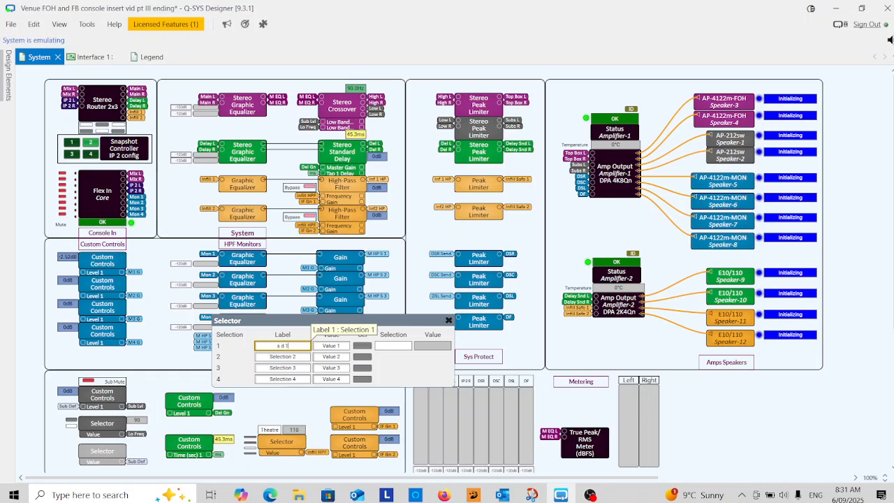
pyautogui.write(' d 1')
pyautogui.click(292, 357)
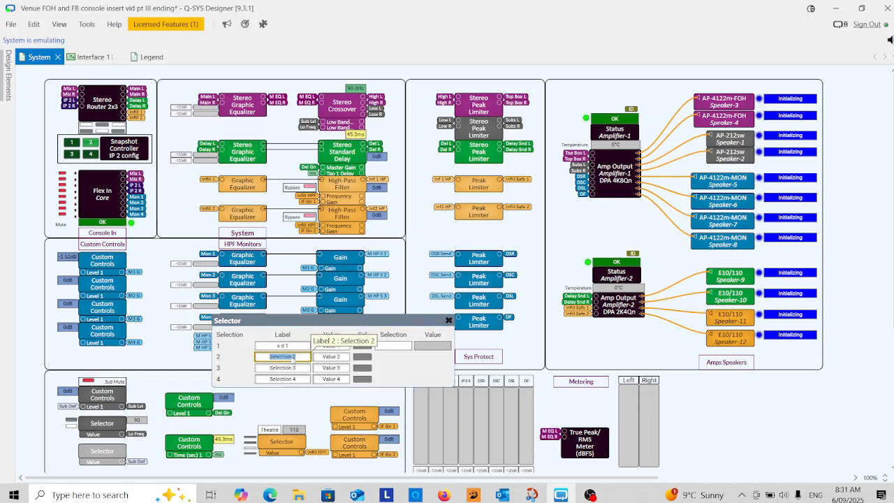
pyautogui.write('s d 2')
pyautogui.click(283, 368)
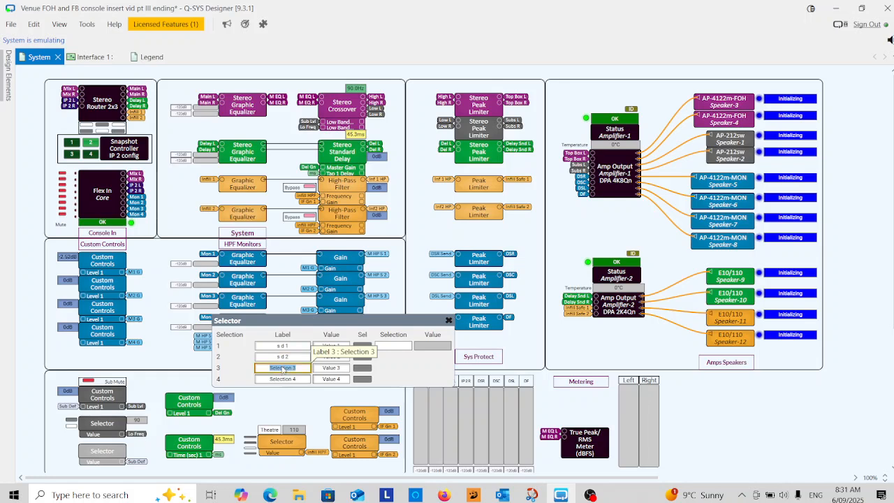
pyautogui.write('s d')
pyautogui.click(294, 379)
pyautogui.write('s')
pyautogui.press('Return')
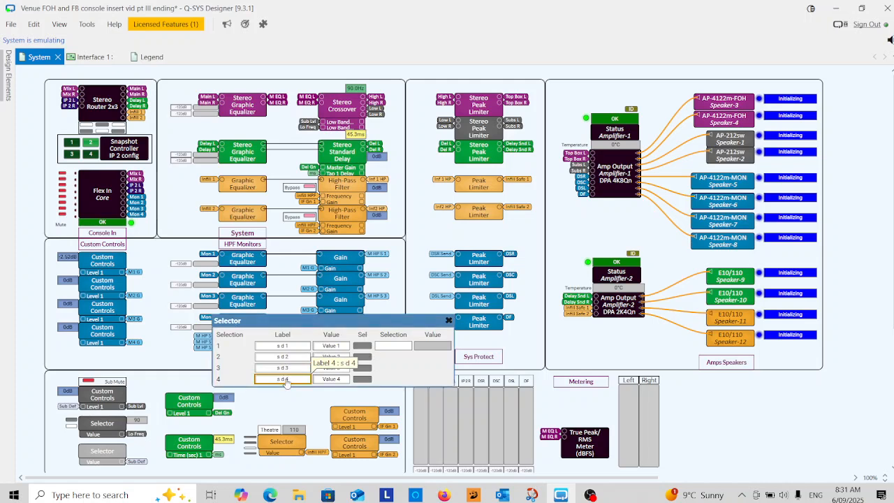
# Set the Selector's values for selections 1 to 4 to 3, 0, -3 and -6
pyautogui.click(334, 347)
pyautogui.write('3')
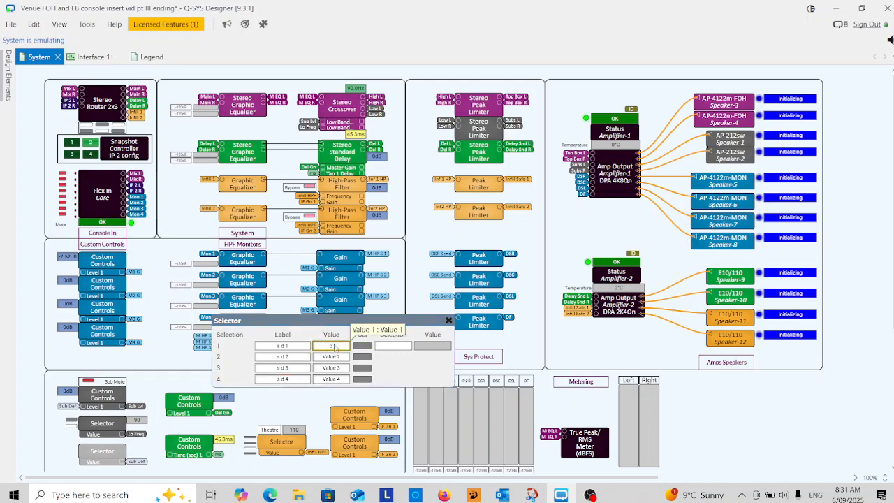
pyautogui.click(333, 357)
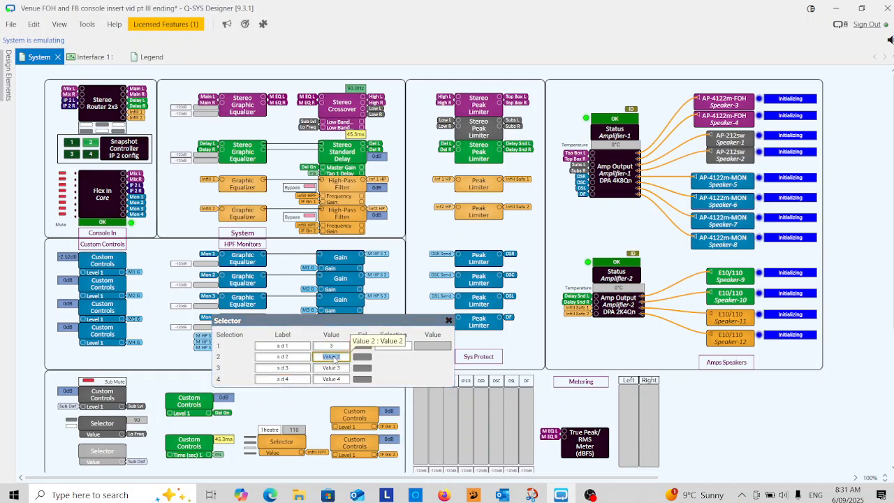
pyautogui.write('0')
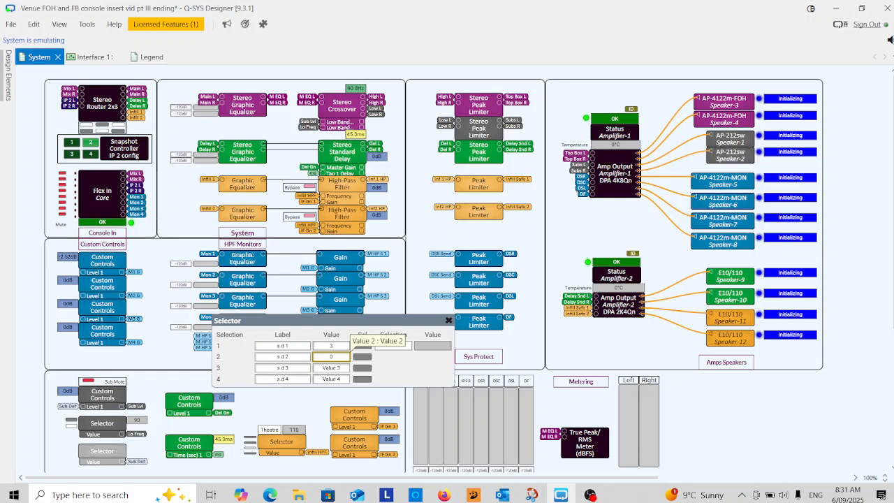
pyautogui.click(331, 368)
pyautogui.press('BackSpace')
pyautogui.press('Return')
pyautogui.click(338, 378)
pyautogui.press('BackSpace')
pyautogui.press('Return')
# Test the sub level by switching through all four Selector selections, finishing on s d 2
pyautogui.click(362, 345)
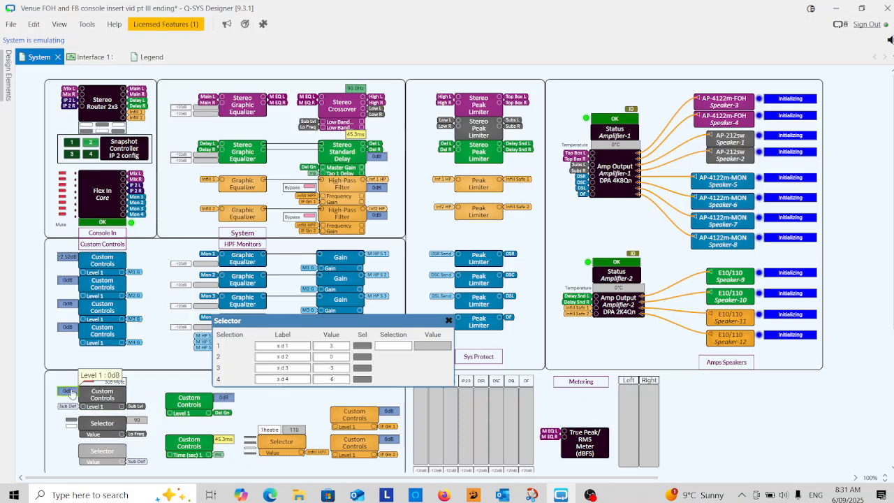
pyautogui.click(361, 346)
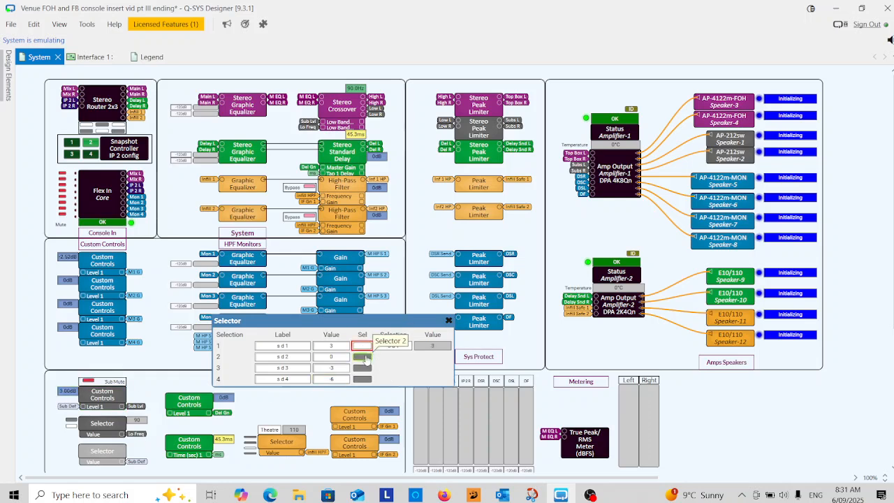
pyautogui.click(361, 357)
pyautogui.click(362, 367)
pyautogui.click(361, 379)
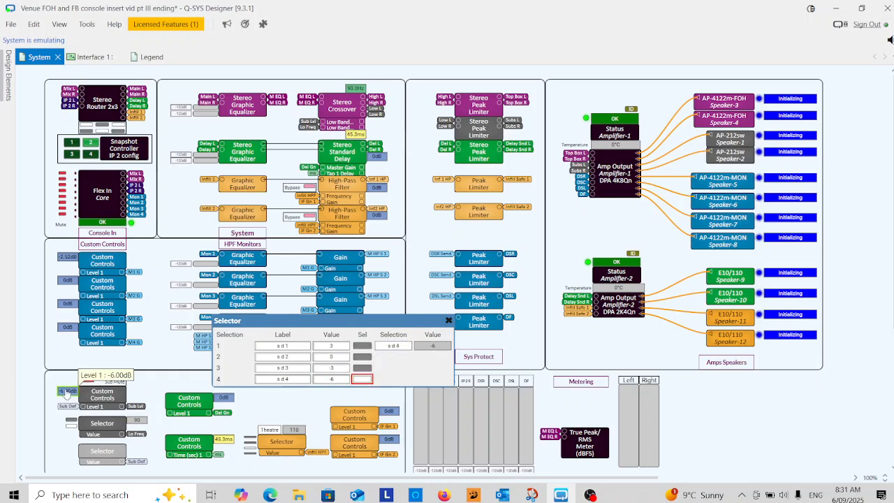
pyautogui.click(362, 346)
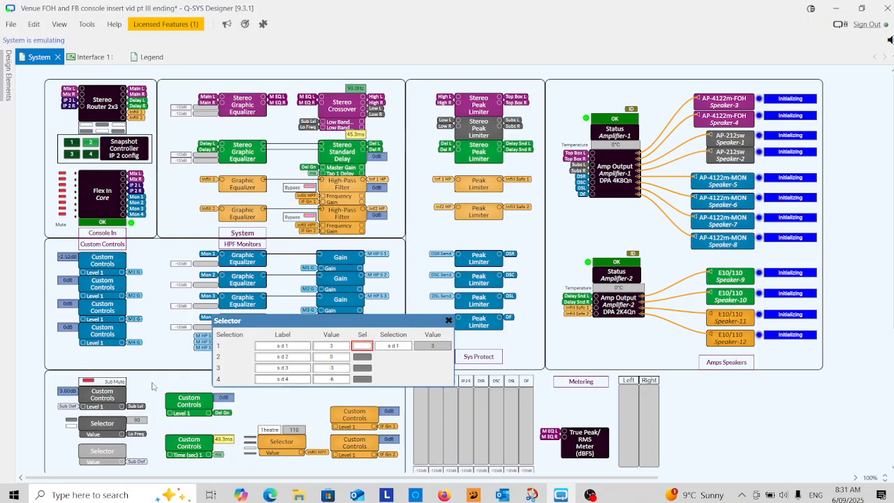
pyautogui.click(361, 356)
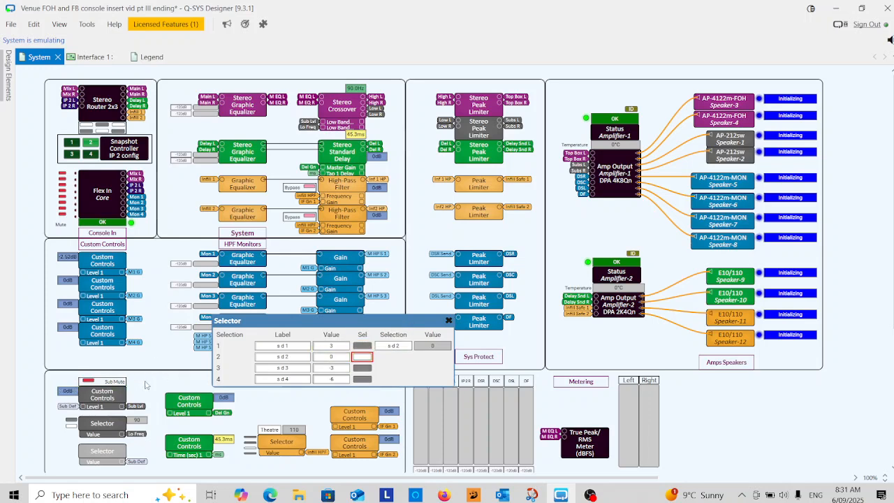
# Disconnect the emulation and add the Selector's four Sel buttons to Interface 1, stacked beside the sub fader
pyautogui.click(10, 25)
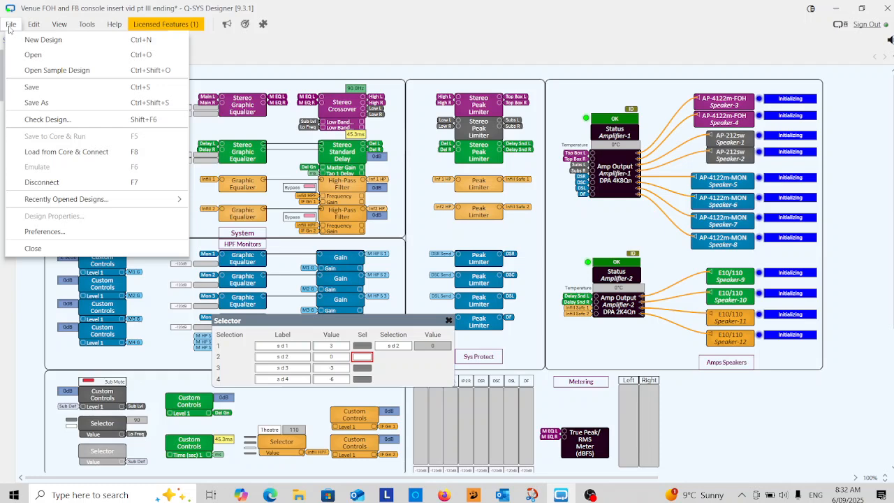
pyautogui.click(41, 183)
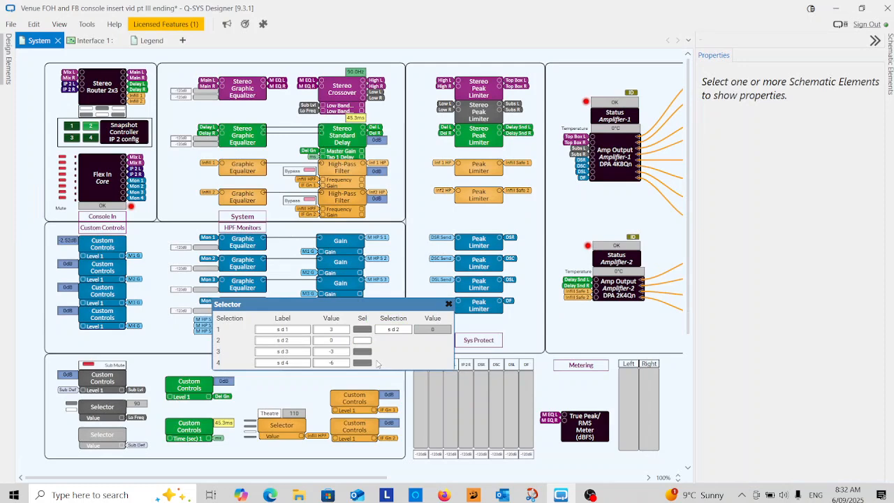
pyautogui.click(363, 362)
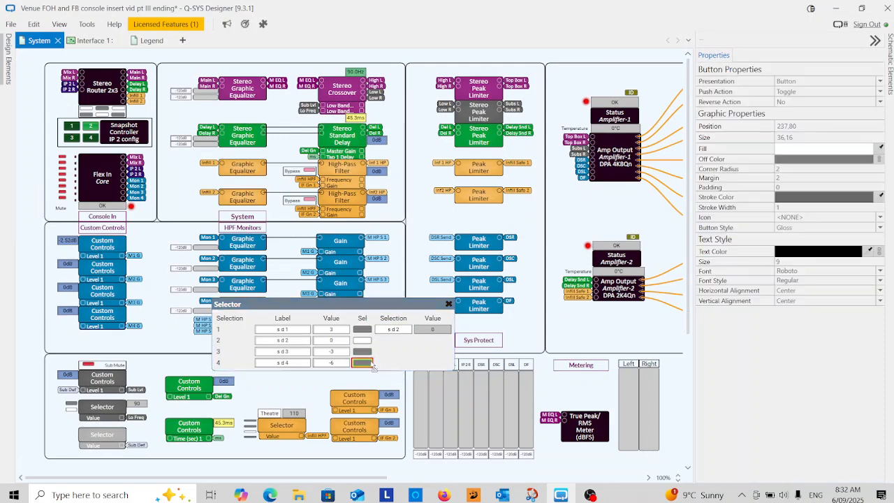
pyautogui.keyDown('ctrl'); pyautogui.click(367, 351); pyautogui.keyUp('ctrl')
pyautogui.keyDown('ctrl'); pyautogui.click(363, 340); pyautogui.keyUp('ctrl')
pyautogui.keyDown('ctrl'); pyautogui.click(363, 329); pyautogui.keyUp('ctrl')
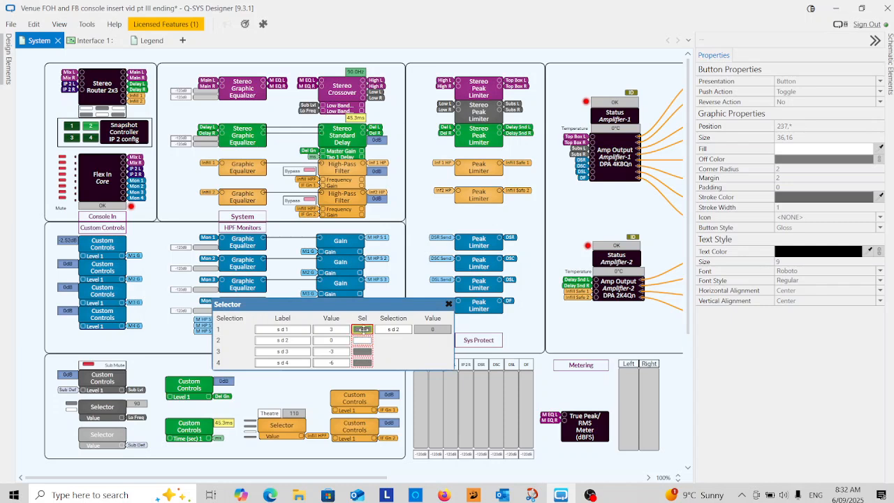
pyautogui.moveTo(96, 41); pyautogui.dragTo(298, 349)
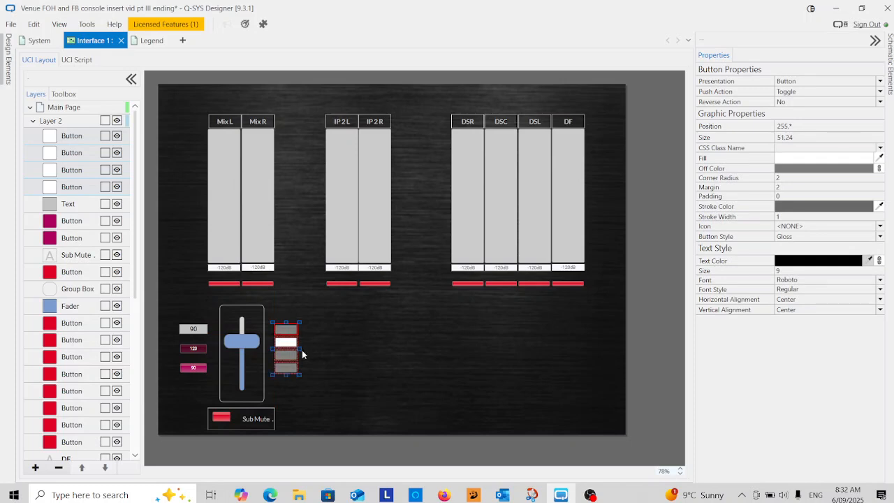
# Set the fill of the four new interface buttons to magenta, matching the 120 and 80 buttons
pyautogui.click(812, 161)
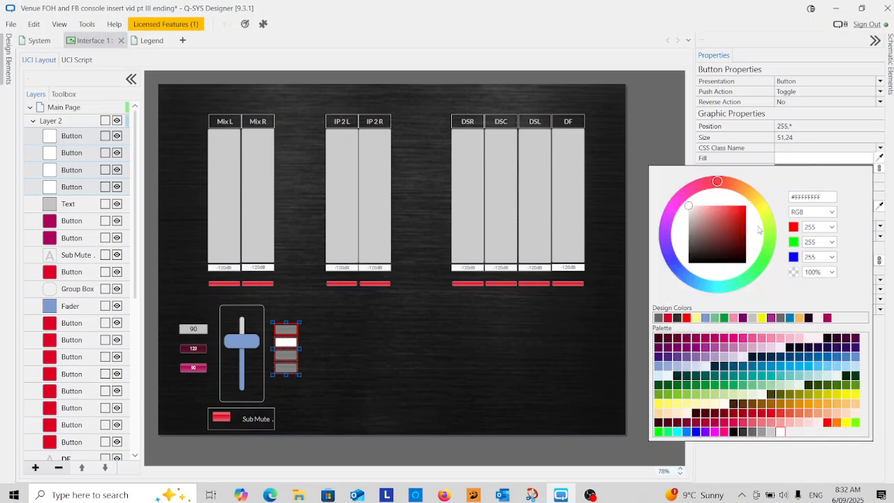
pyautogui.click(705, 338)
pyautogui.click(339, 374)
pyautogui.click(333, 344)
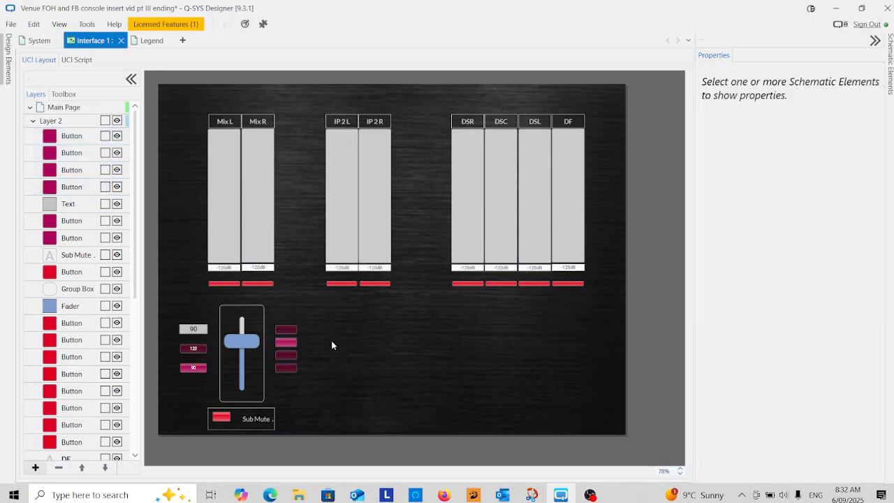
# Label the four magenta preset buttons beside the sub fader, in stacking order, +3, 0, -3 and -6
pyautogui.click(287, 328)
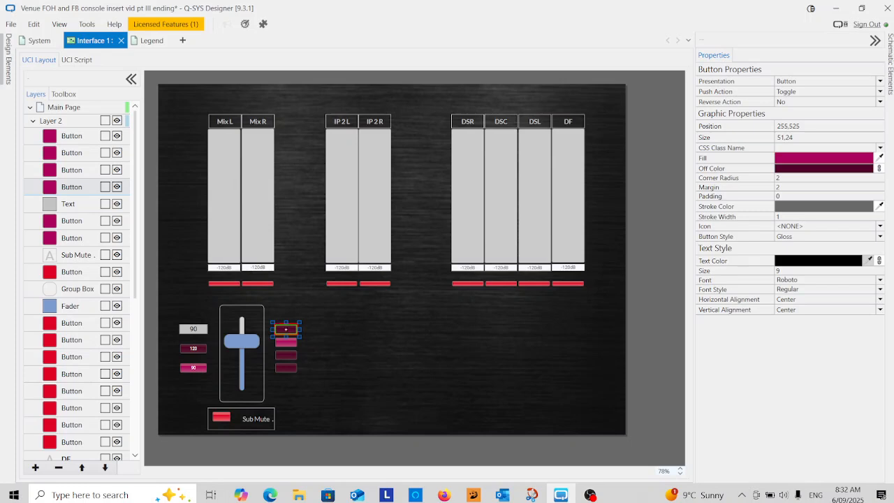
pyautogui.click(290, 341)
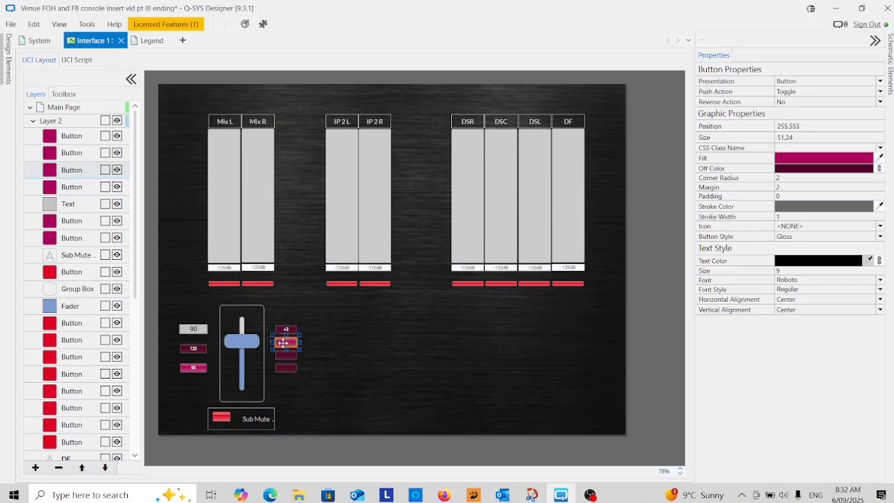
pyautogui.moveTo(285, 342); pyautogui.dragTo(285, 355)
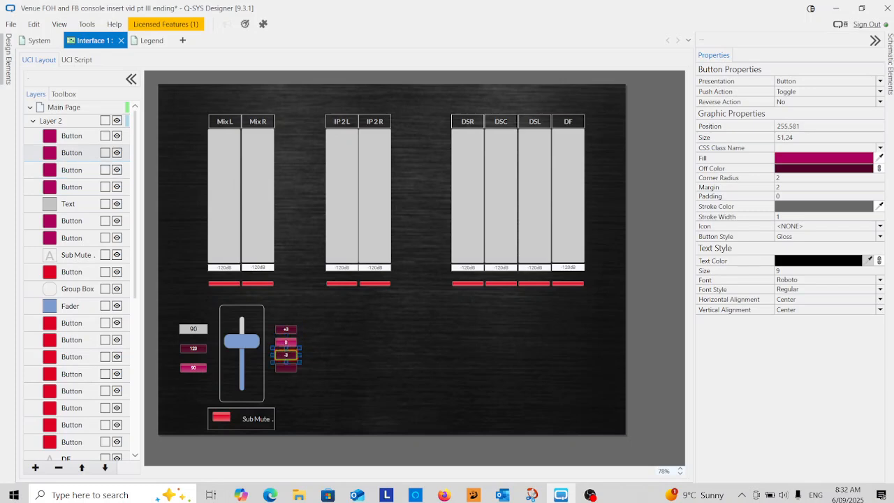
pyautogui.click(288, 369)
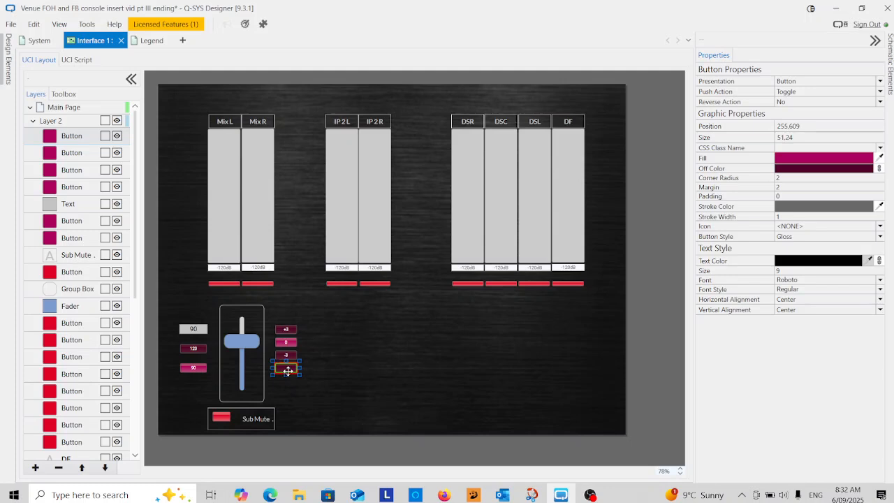
pyautogui.click(305, 387)
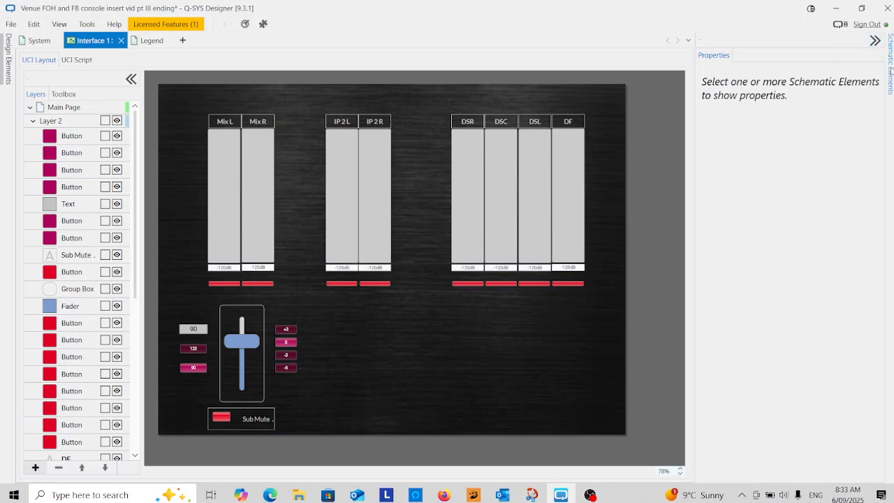
# Add a text block about 98 by 29 directly above the sub fader's frame
pyautogui.click(889, 70)
pyautogui.click(719, 313)
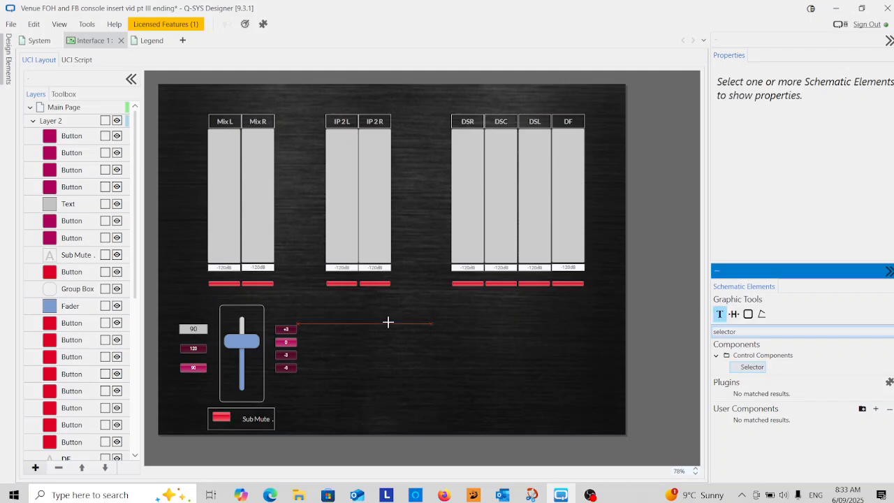
pyautogui.click(225, 302)
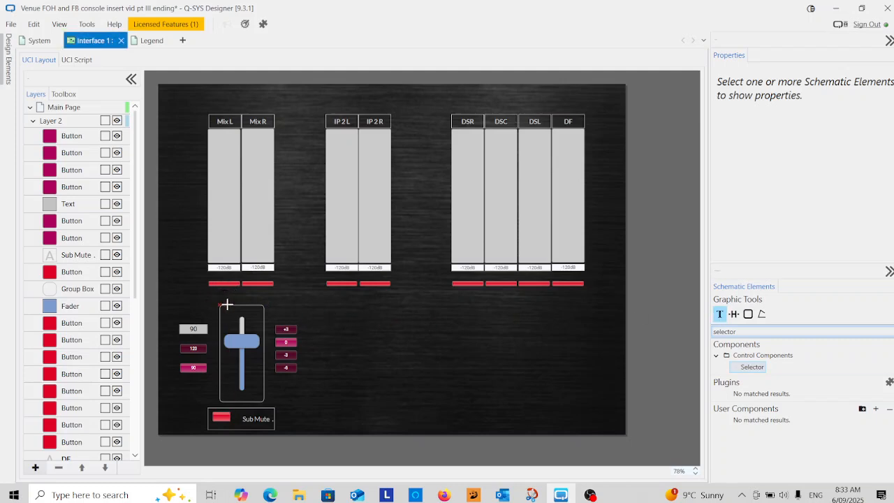
pyautogui.moveTo(265, 305); pyautogui.dragTo(218, 291)
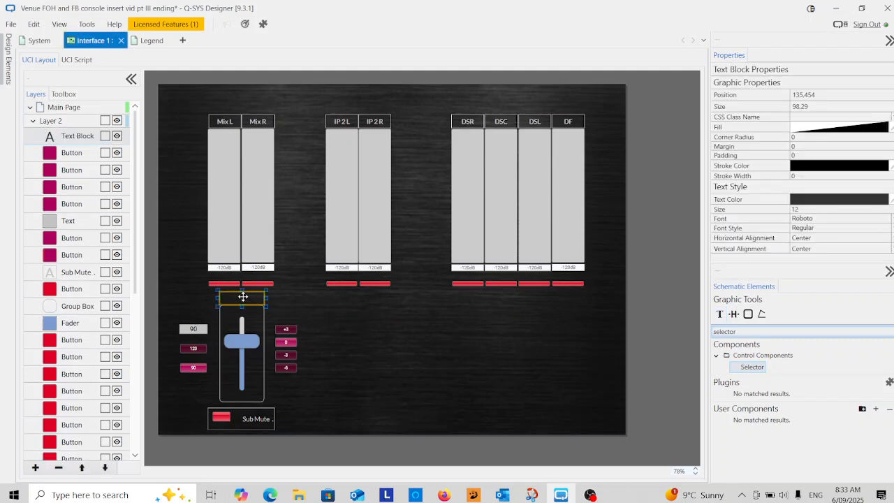
# Set the new text block's text to size 14, Lato font and Bold style
pyautogui.click(799, 208)
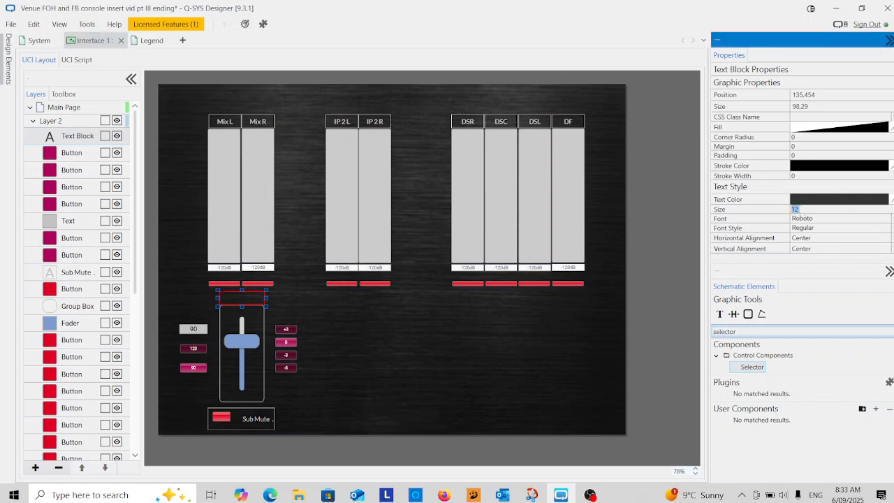
pyautogui.write('14')
pyautogui.click(796, 219)
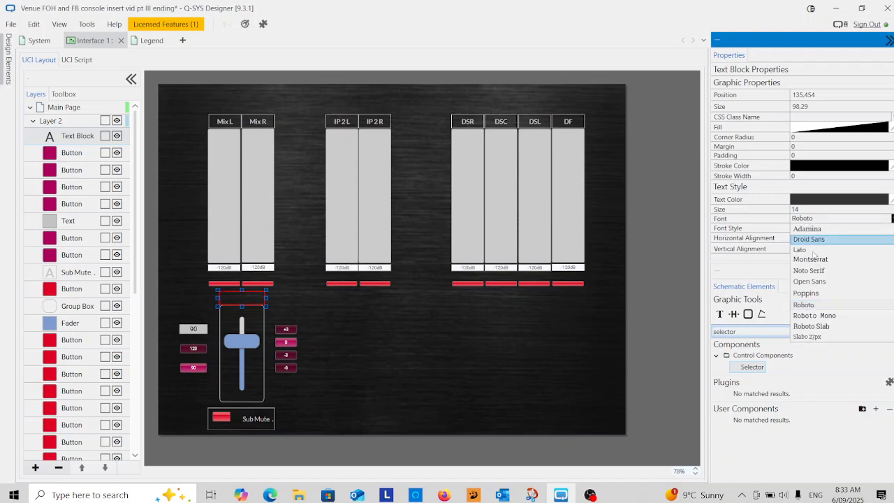
pyautogui.click(812, 249)
pyautogui.click(808, 231)
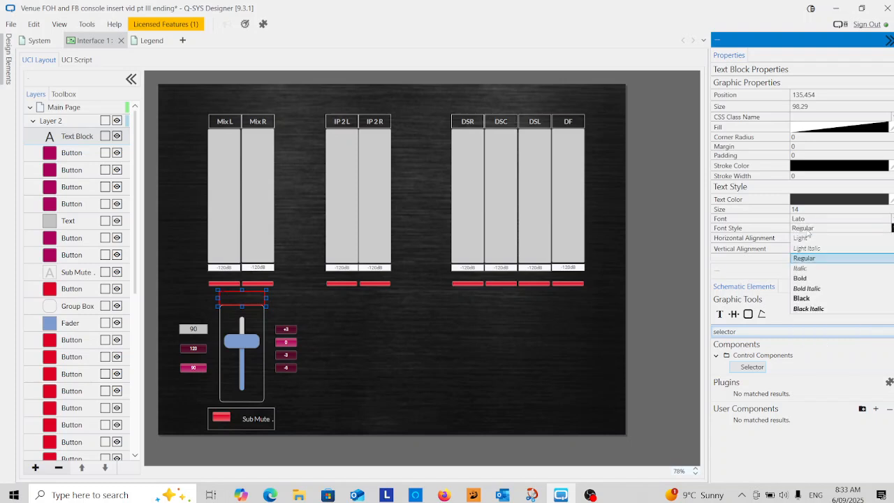
pyautogui.click(809, 279)
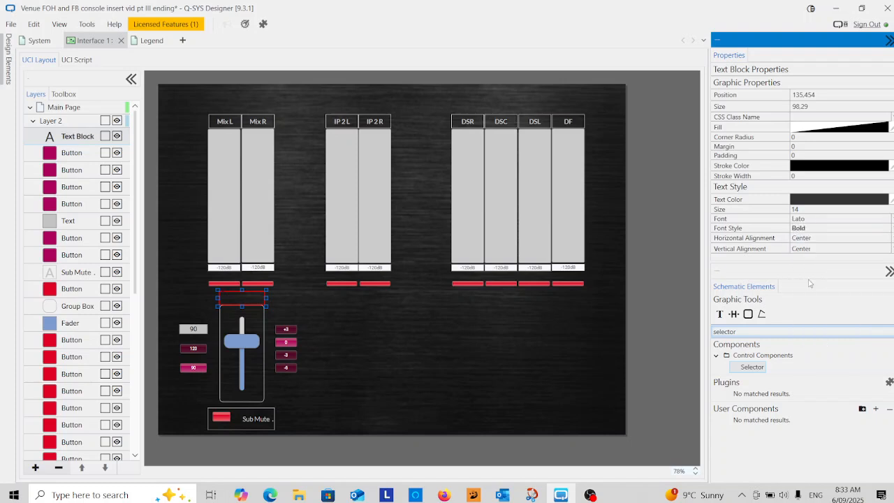
# Set the text block's stroke and text colours to light grey #FFC2C2C2 and its stroke width to 1
pyautogui.click(827, 167)
pyautogui.click(776, 326)
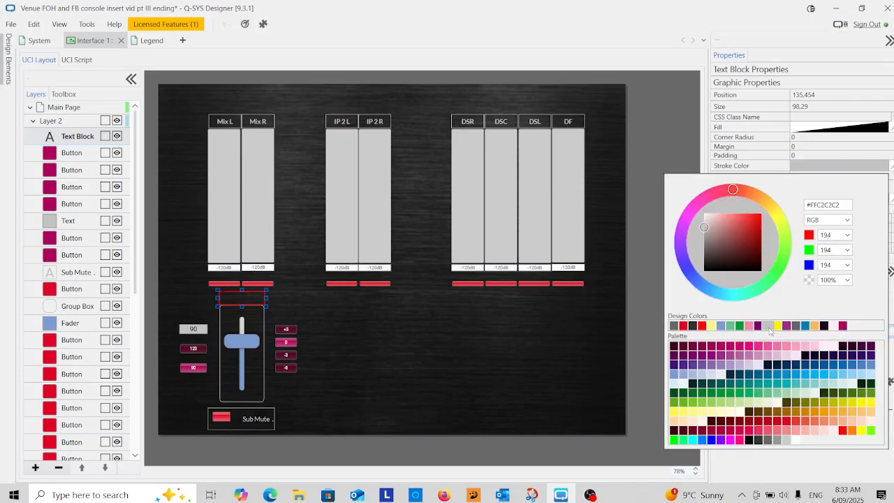
pyautogui.click(840, 148)
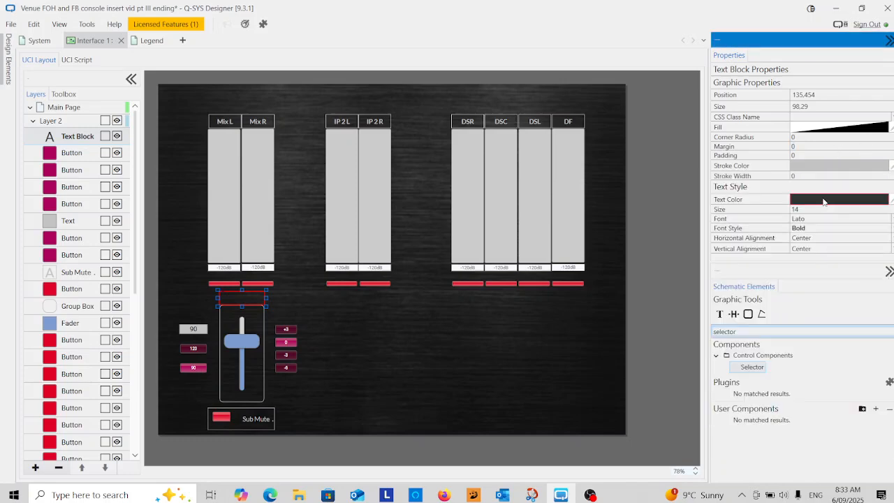
pyautogui.click(823, 201)
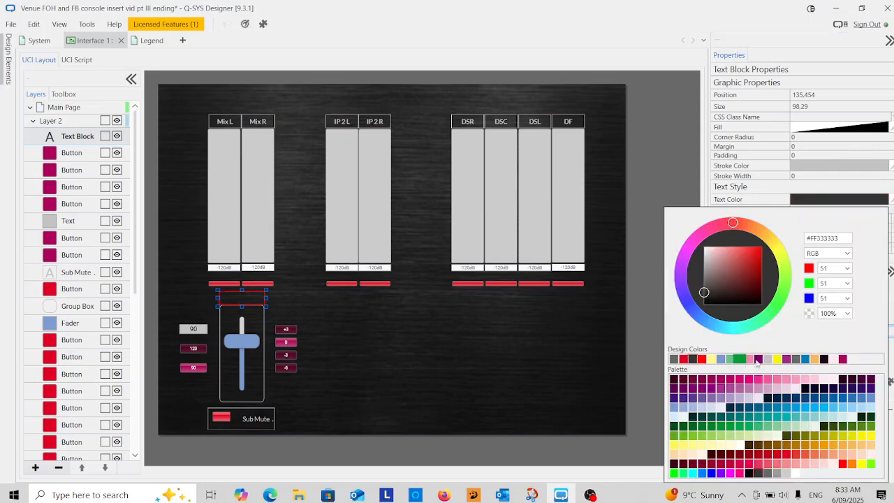
pyautogui.click(768, 359)
pyautogui.click(833, 169)
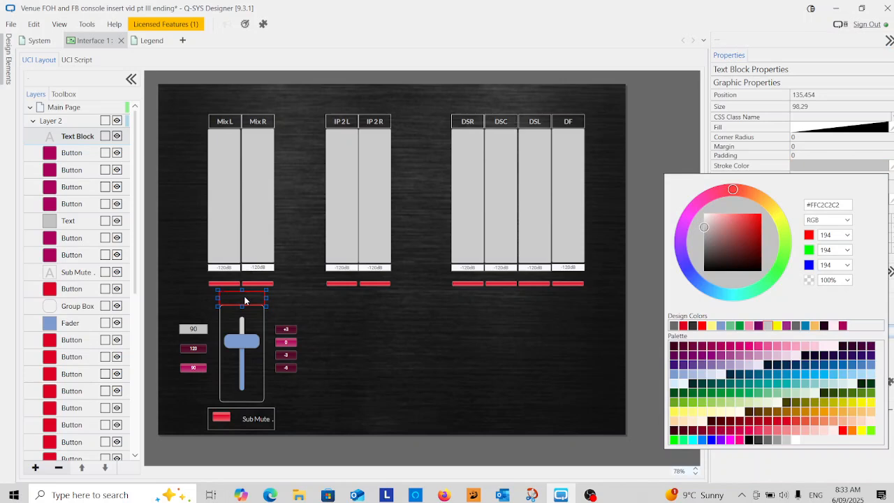
pyautogui.click(845, 153)
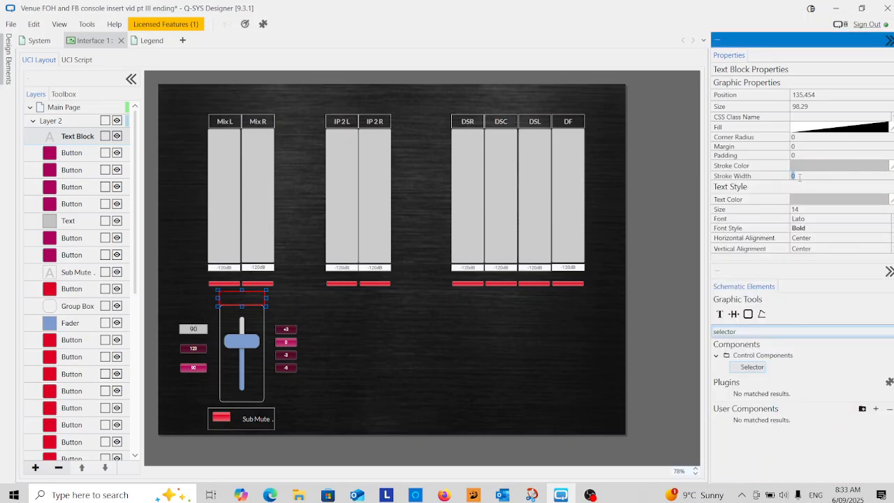
pyautogui.write('1')
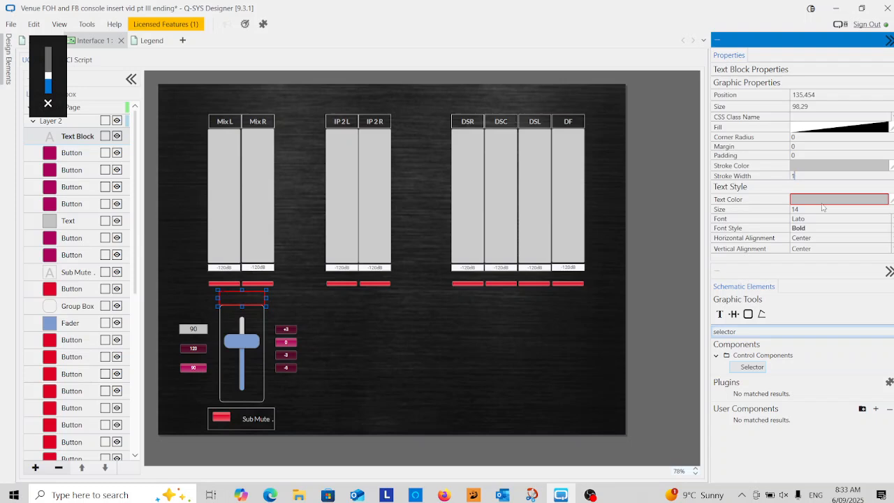
pyautogui.click(798, 305)
# Enter "Sub Level" as the caption of the text block above the fader
pyautogui.click(251, 301)
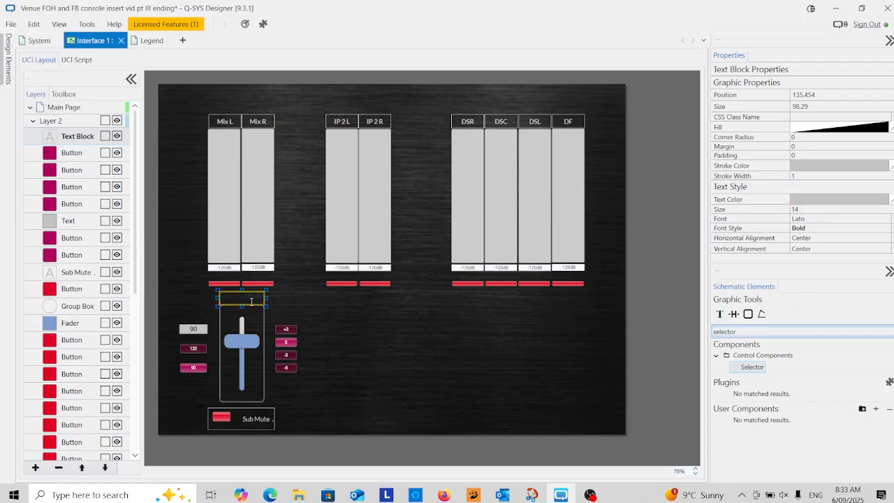
pyautogui.write('Sub Level')
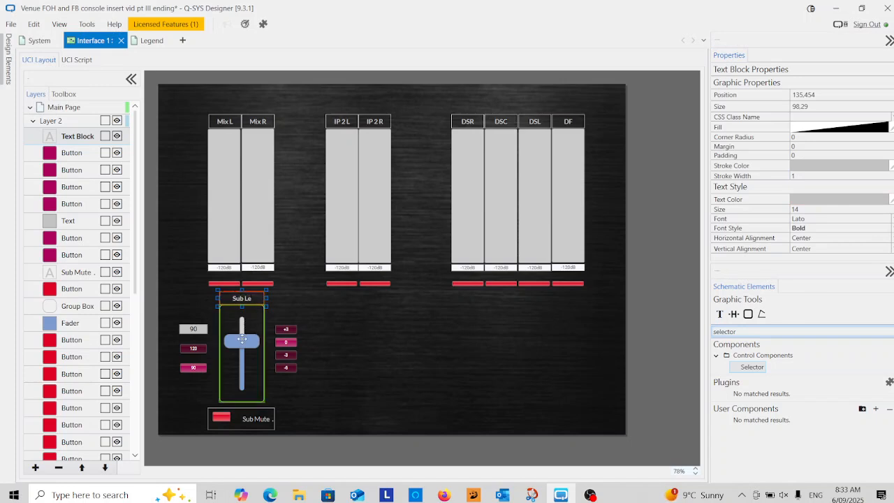
pyautogui.click(306, 314)
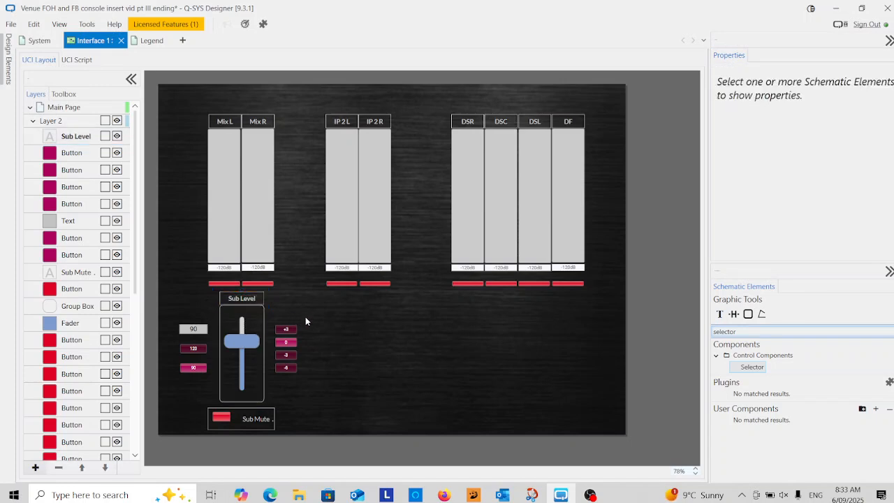
# Duplicate the Sub Level label beneath the crossover buttons, narrow it to about 71 wide and change its text to "Xover"
pyautogui.click(244, 299)
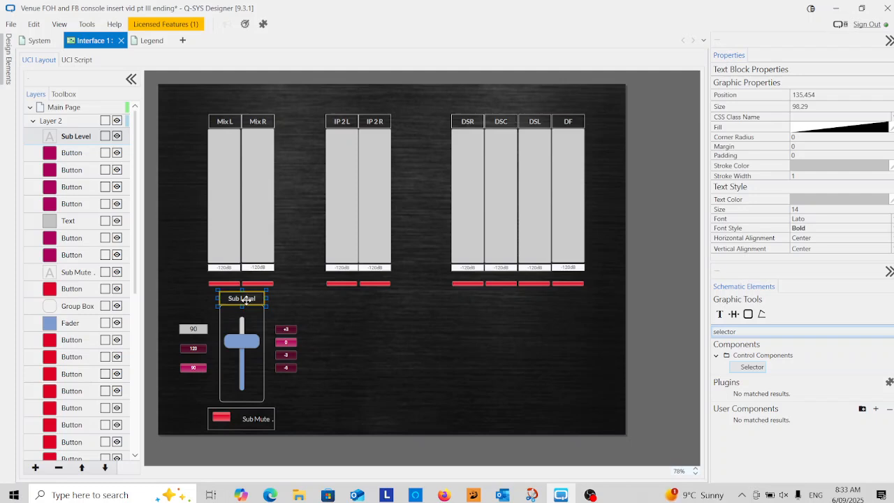
pyautogui.moveTo(245, 300); pyautogui.dragTo(194, 390)
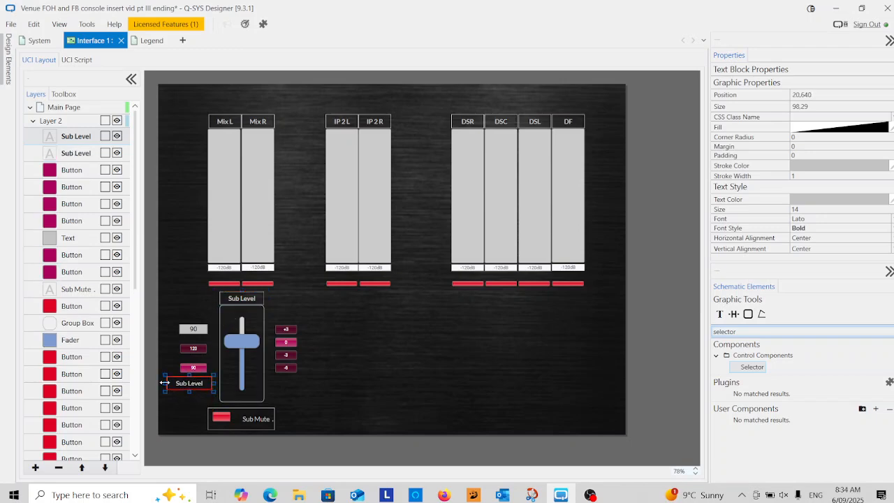
pyautogui.moveTo(165, 382); pyautogui.dragTo(176, 382)
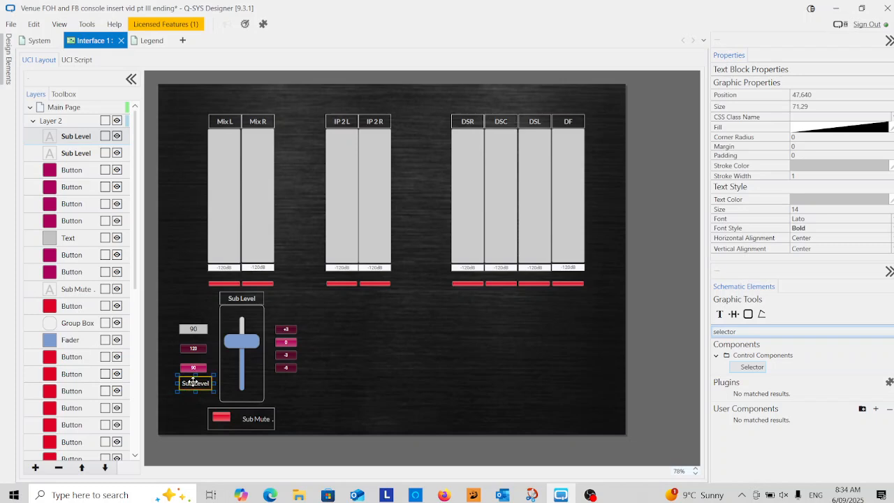
pyautogui.doubleClick(192, 383)
pyautogui.write('Xover')
pyautogui.click(324, 386)
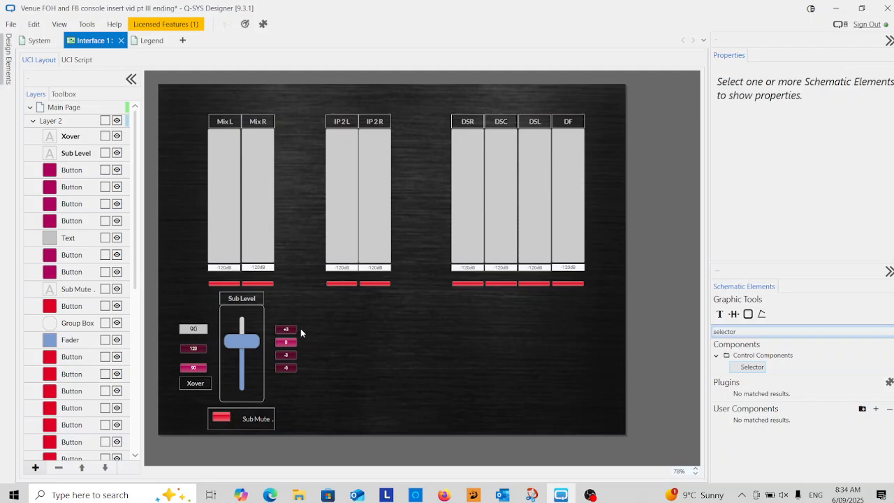
# Move the Sub Mute label up beneath the fader frame and reduce its height to about 33
pyautogui.moveTo(241, 416); pyautogui.dragTo(276, 422)
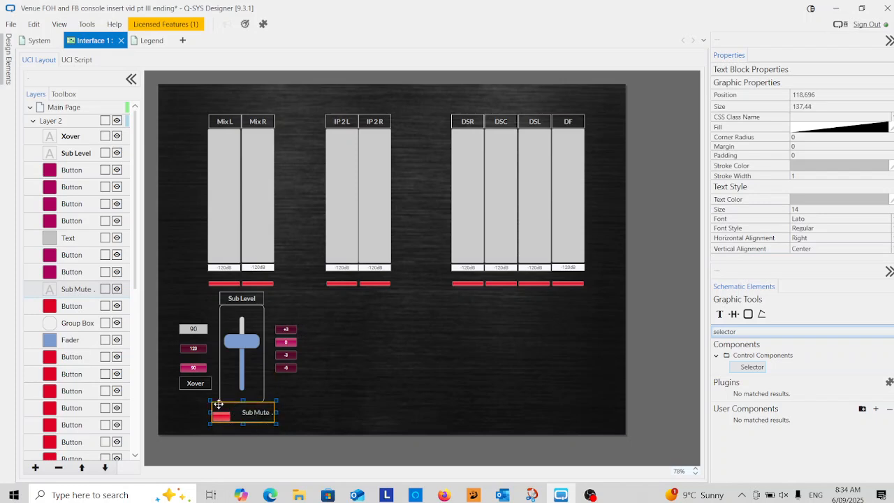
pyautogui.moveTo(214, 405); pyautogui.dragTo(213, 412)
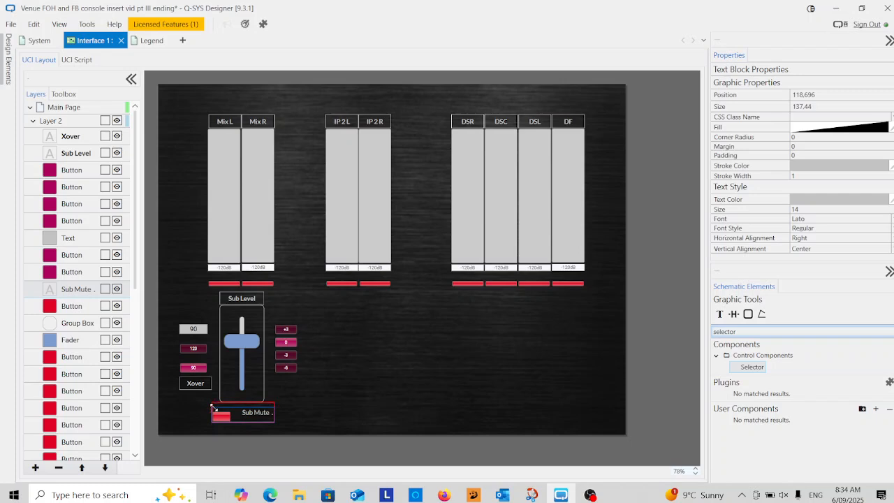
pyautogui.click(286, 410)
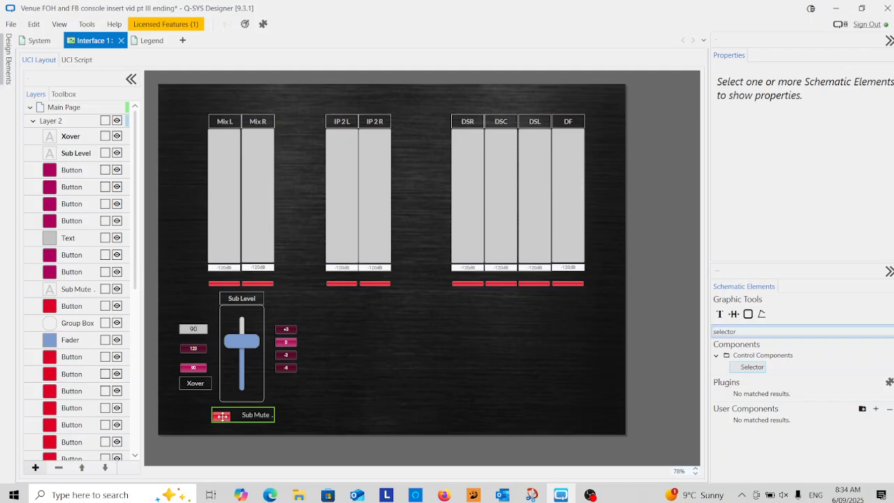
# Move the Sub Mute label sideways to about 273,690, clear of its red button, and select that button
pyautogui.click(222, 416)
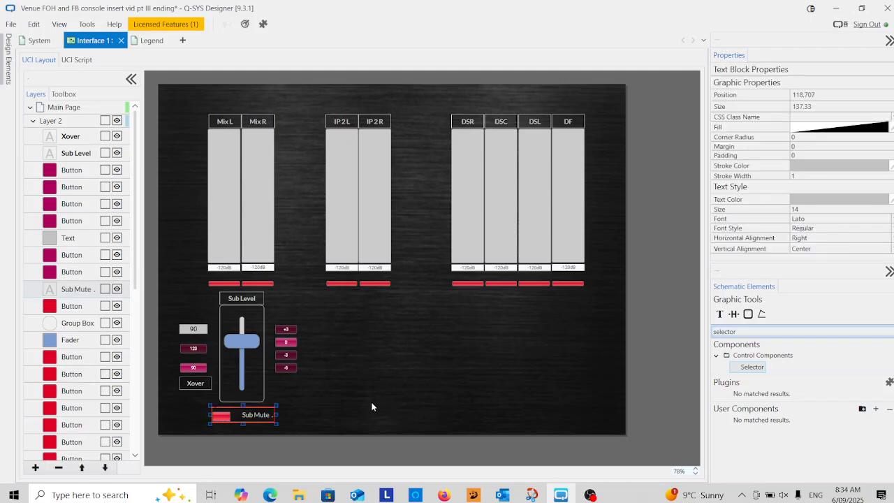
pyautogui.click(279, 426)
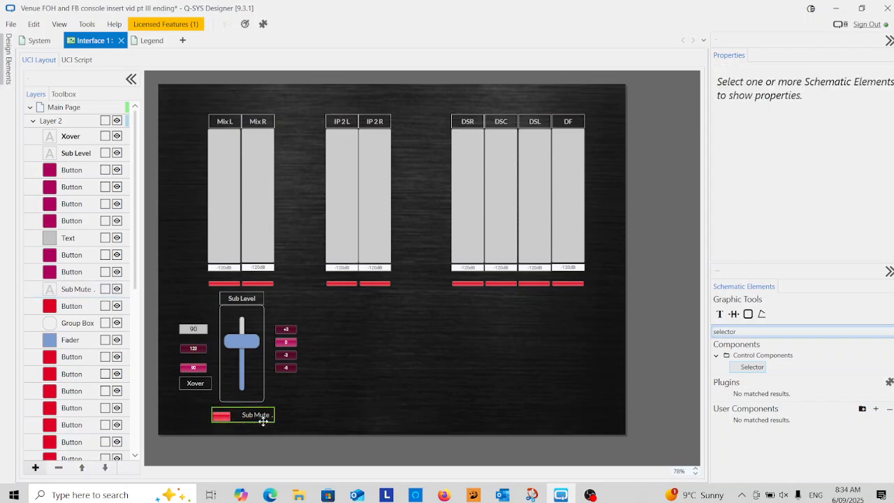
pyautogui.moveTo(263, 421); pyautogui.dragTo(333, 413)
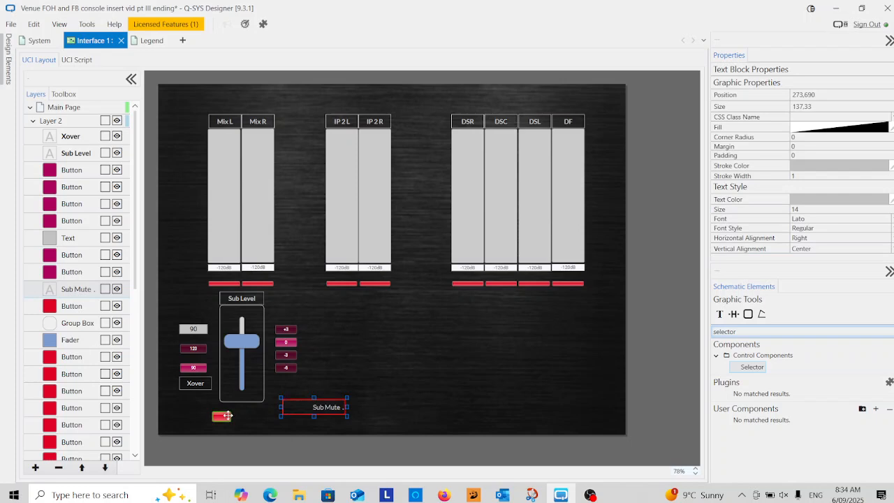
pyautogui.click(219, 417)
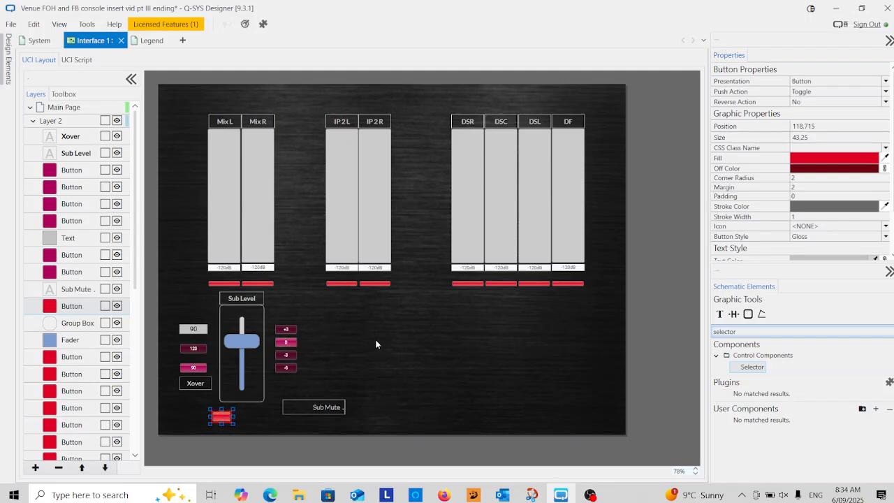
# Copy the size value of the 0 preset button
pyautogui.click(285, 342)
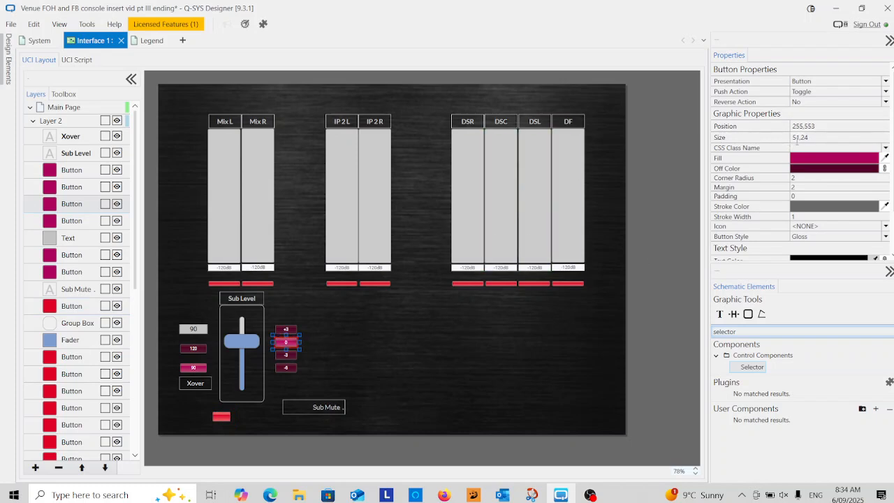
pyautogui.click(809, 136)
pyautogui.doubleClick(803, 137)
pyautogui.rightClick(800, 137)
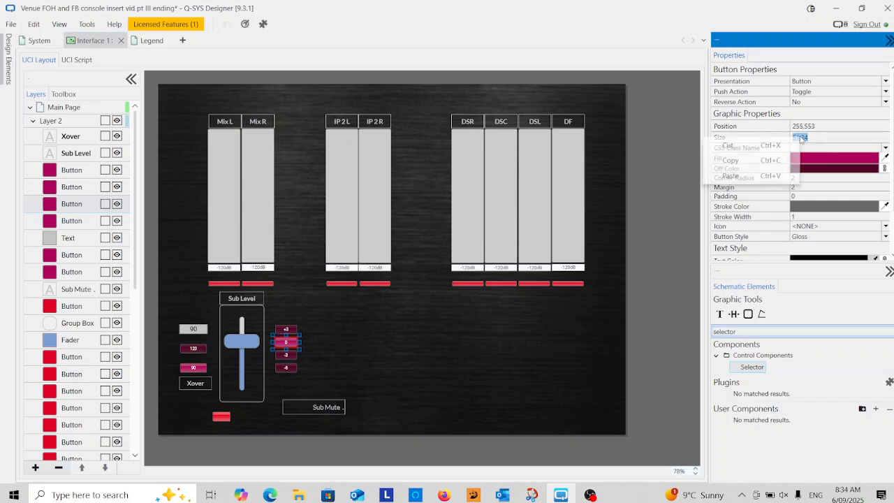
pyautogui.click(745, 166)
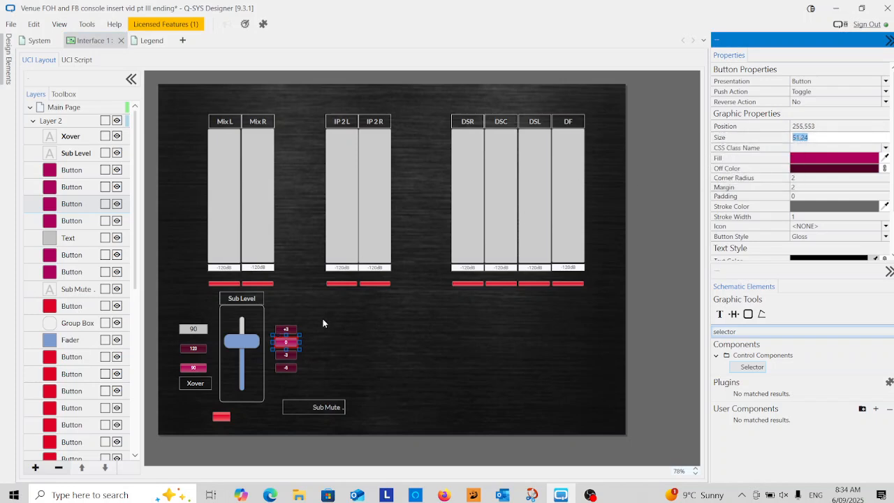
# Paste the copied size 51,24 onto the red Sub Mute button
pyautogui.click(222, 416)
pyautogui.click(800, 137)
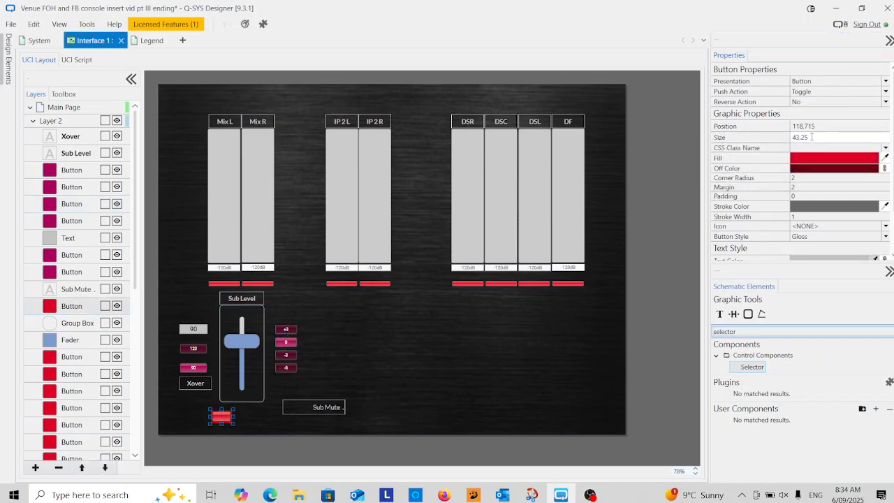
pyautogui.doubleClick(800, 138)
pyautogui.rightClick(800, 139)
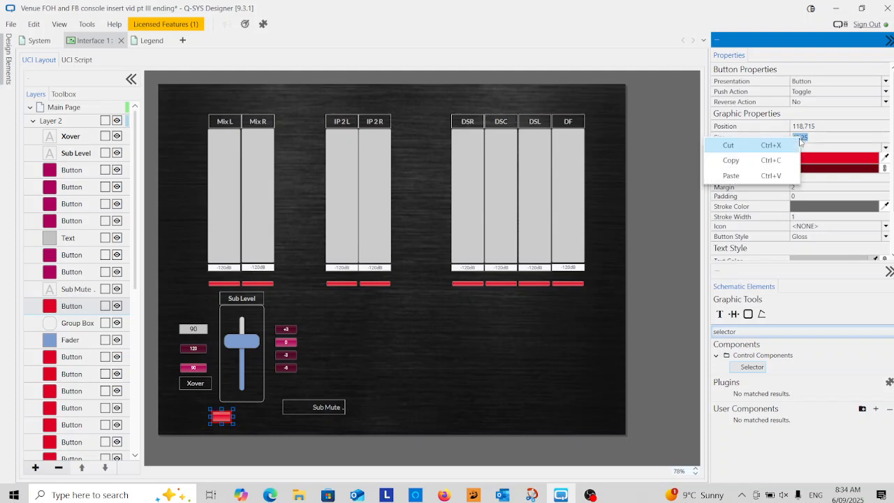
pyautogui.click(733, 176)
pyautogui.click(356, 371)
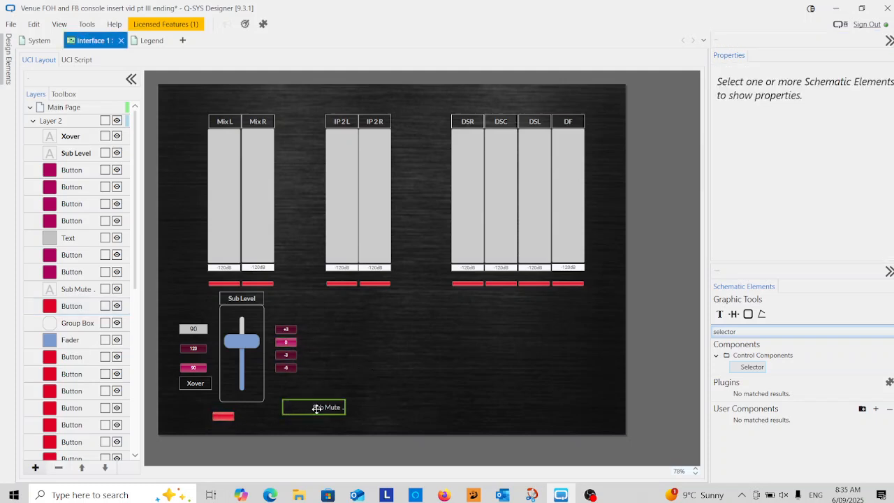
# Move the red mute button to about 84,715 and place the Sub Mute label around it at about 73,706
pyautogui.click(223, 417)
pyautogui.moveTo(224, 416); pyautogui.dragTo(250, 416)
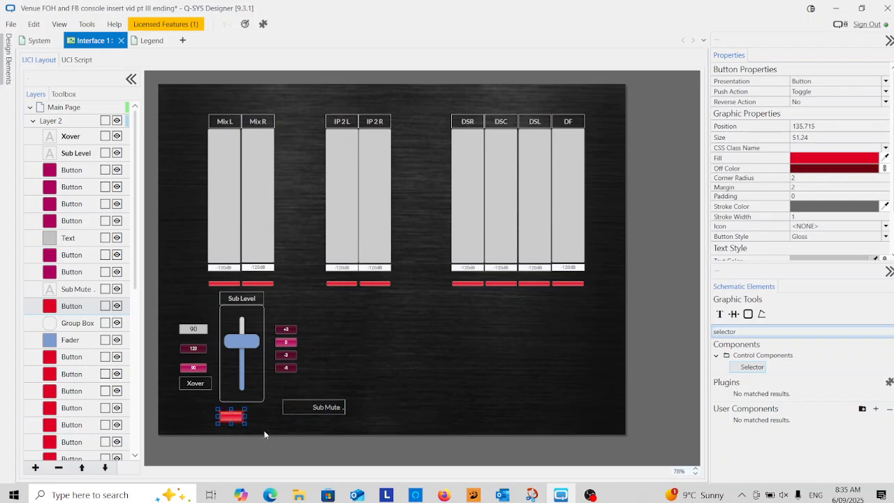
pyautogui.click(279, 412)
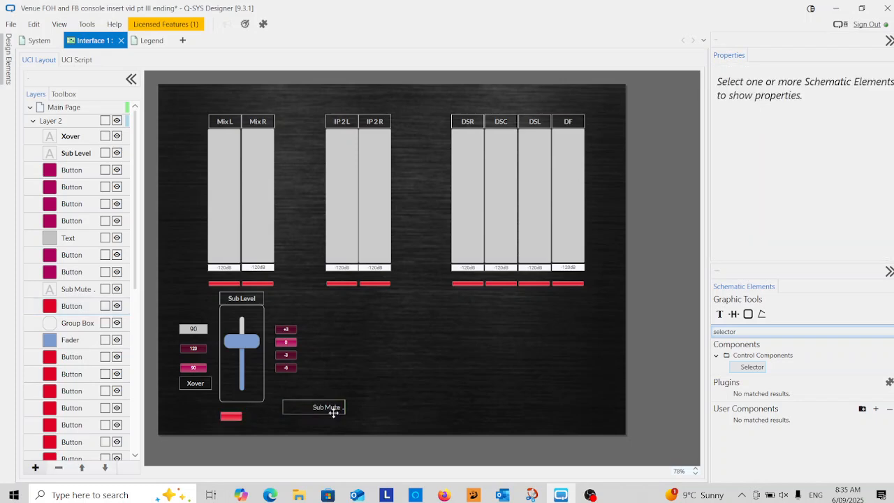
pyautogui.moveTo(232, 416); pyautogui.dragTo(208, 418)
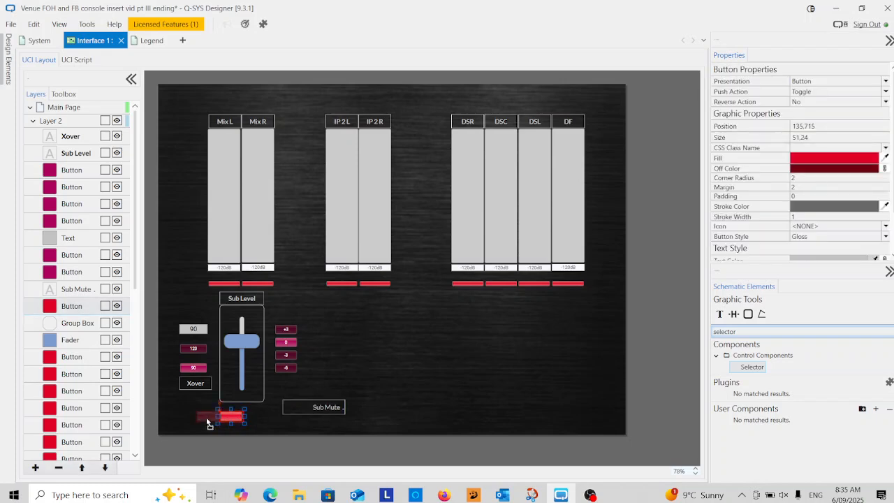
pyautogui.click(247, 419)
pyautogui.moveTo(317, 407); pyautogui.dragTo(263, 417)
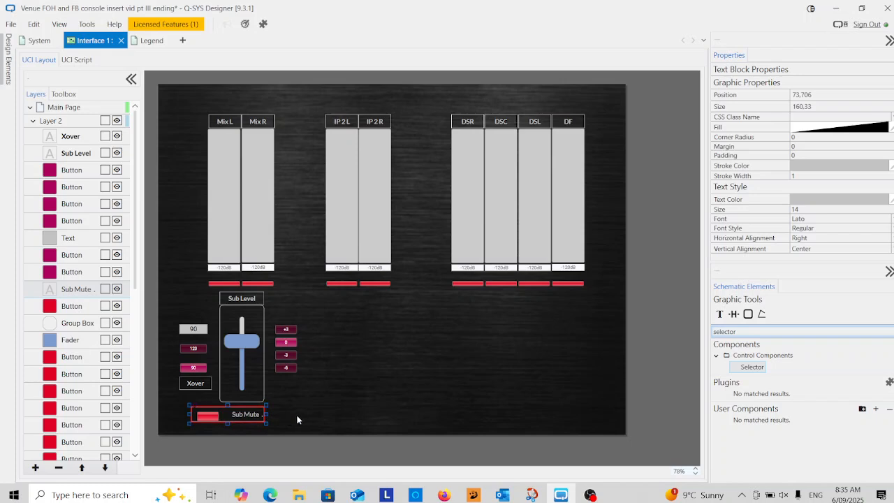
pyautogui.click(311, 406)
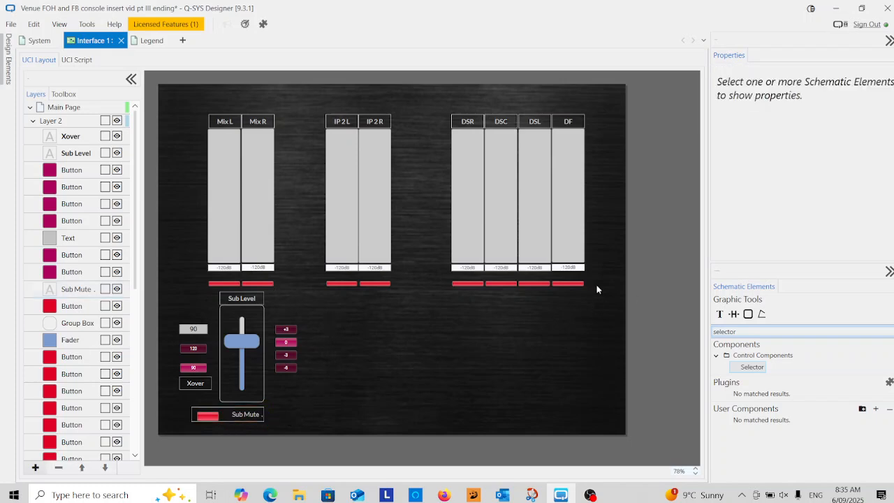
# Select all the red mute buttons beneath the meters and make them slightly taller by extending their upper edge
pyautogui.moveTo(591, 280); pyautogui.dragTo(202, 288)
pyautogui.moveTo(333, 288); pyautogui.dragTo(333, 288)
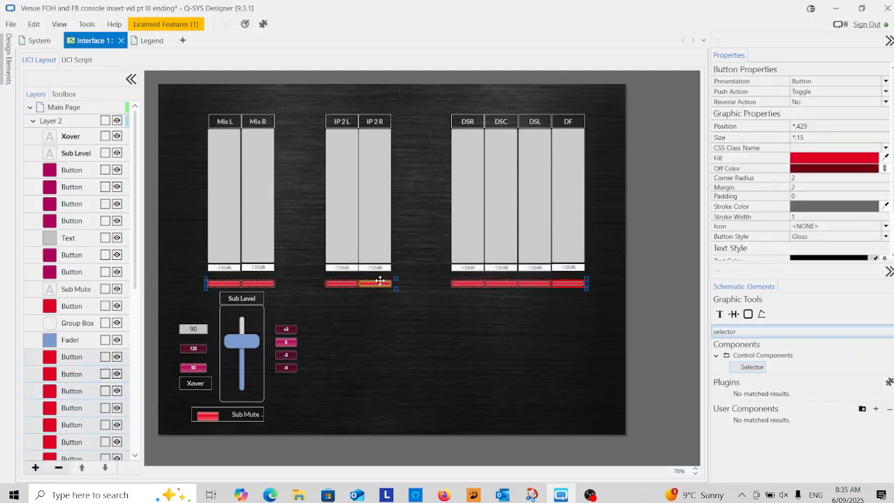
pyautogui.moveTo(395, 279); pyautogui.dragTo(395, 275)
pyautogui.click(395, 323)
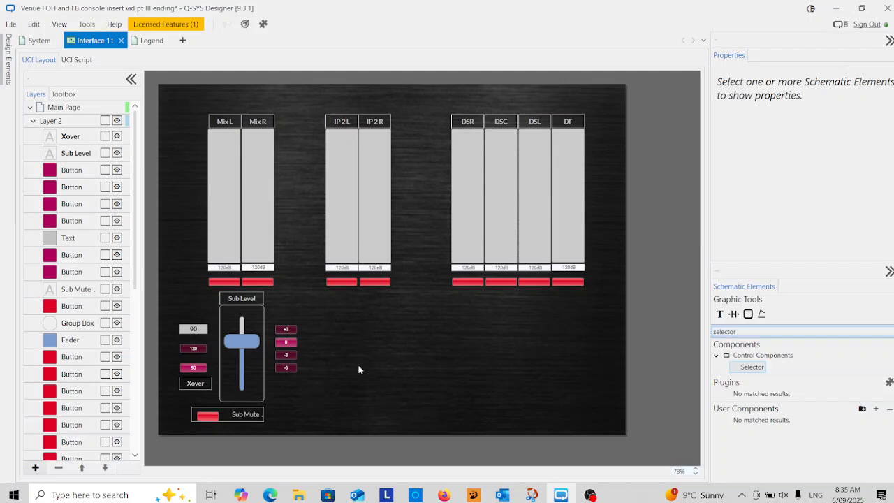
# Shift the IP 2 L and IP 2 R meters, with their labels and mute buttons, slightly closer to the Mix meters
pyautogui.moveTo(403, 104); pyautogui.dragTo(331, 299)
pyautogui.moveTo(337, 122); pyautogui.dragTo(333, 122)
pyautogui.click(359, 343)
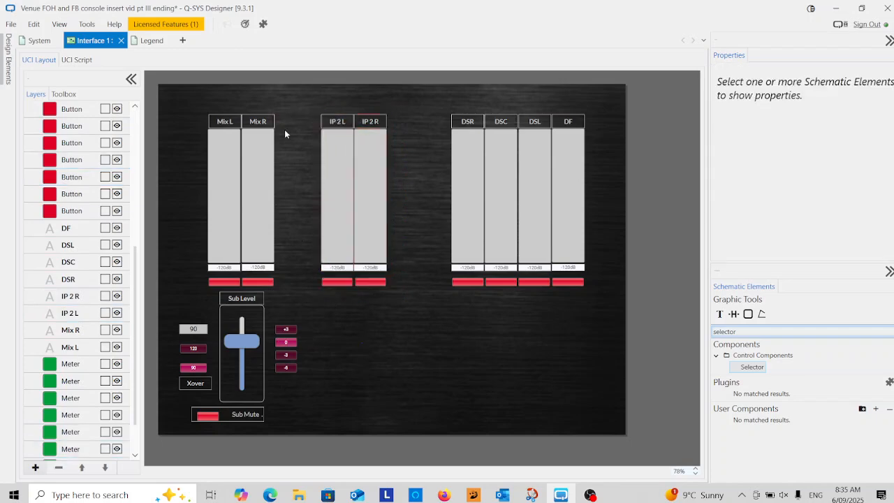
# Select all the meters, labels, mute buttons and sub controls and move them together slightly up the page
pyautogui.moveTo(307, 110); pyautogui.dragTo(175, 428)
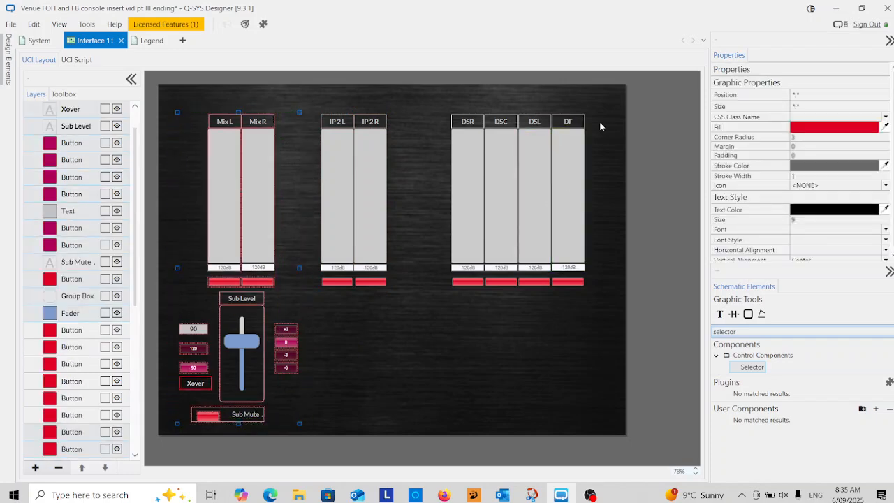
pyautogui.moveTo(600, 112); pyautogui.dragTo(170, 428)
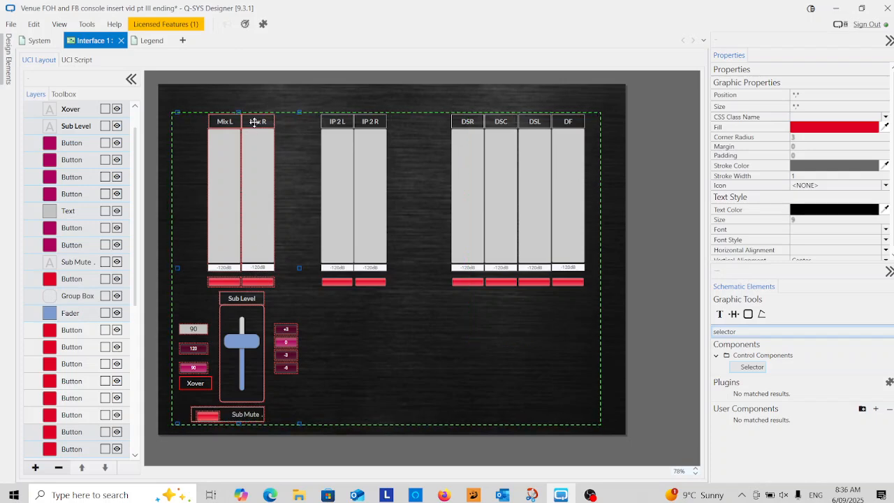
pyautogui.moveTo(254, 122); pyautogui.dragTo(252, 109)
pyautogui.click(437, 320)
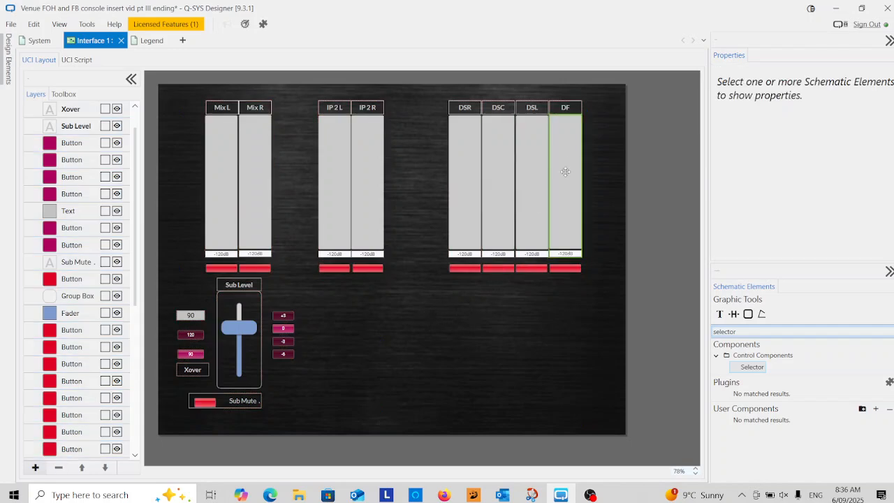
# Collapse Layer 2 of the Main Page and lock it
pyautogui.scroll(2, 136, 151)
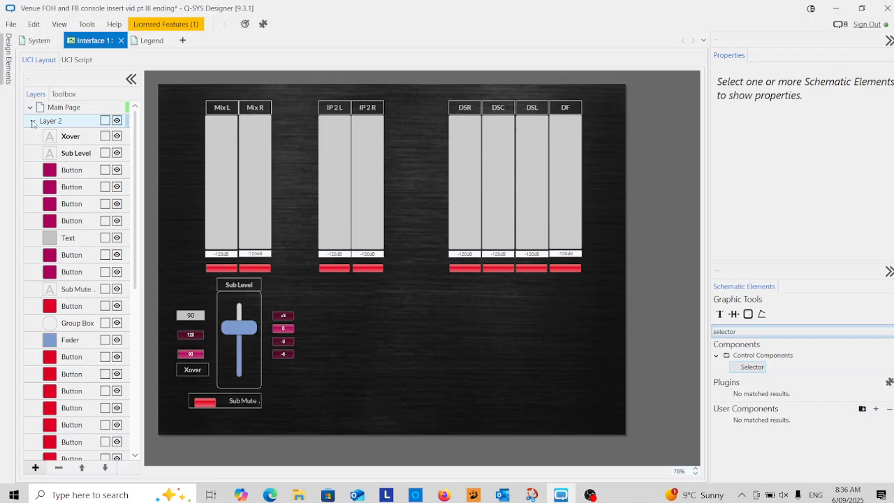
pyautogui.click(32, 122)
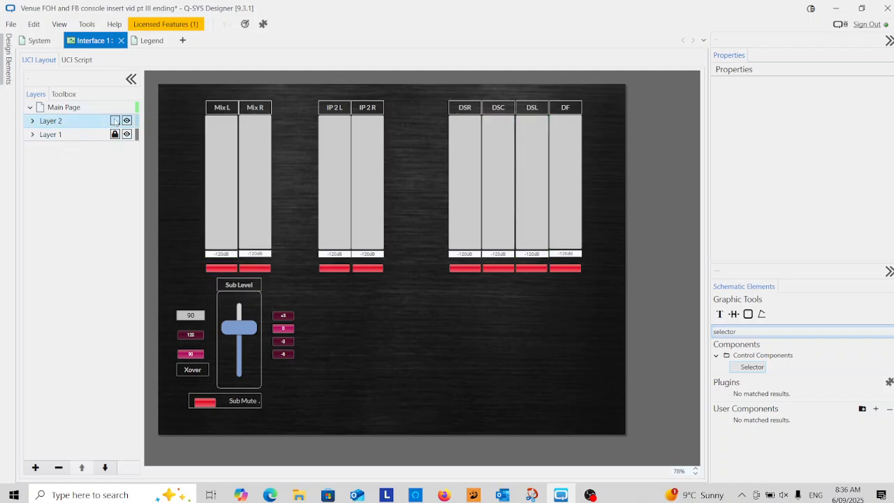
pyautogui.click(115, 121)
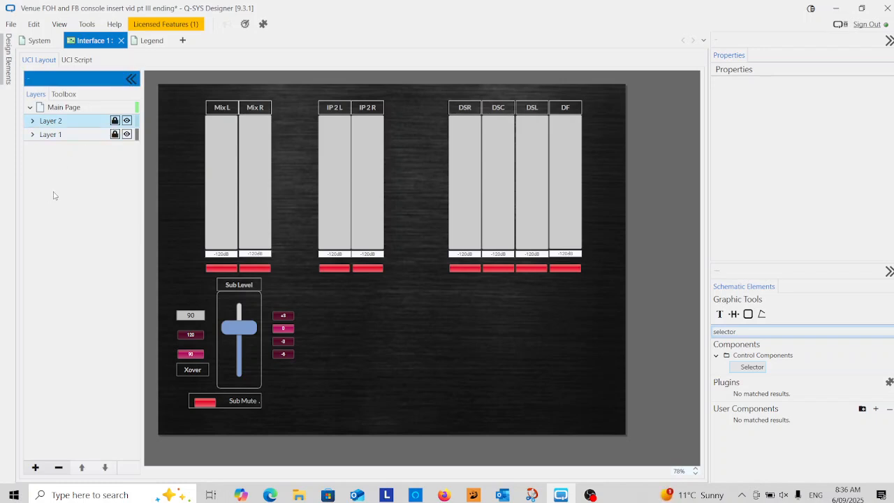
# Add a new page to the interface and rename it "Delays Infill Set"
pyautogui.click(69, 112)
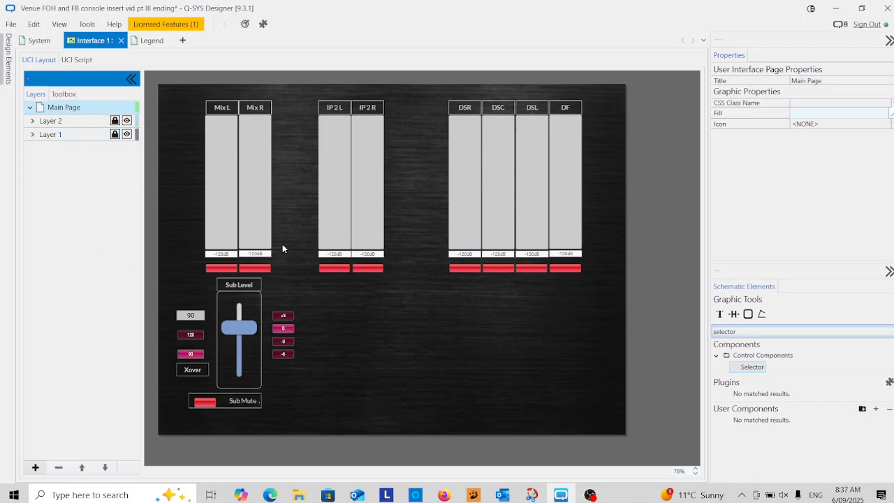
pyautogui.click(283, 318)
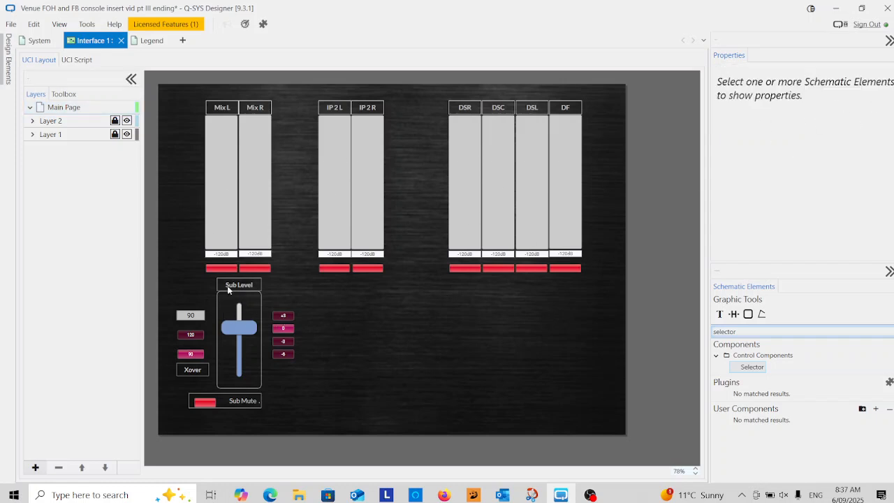
pyautogui.click(64, 110)
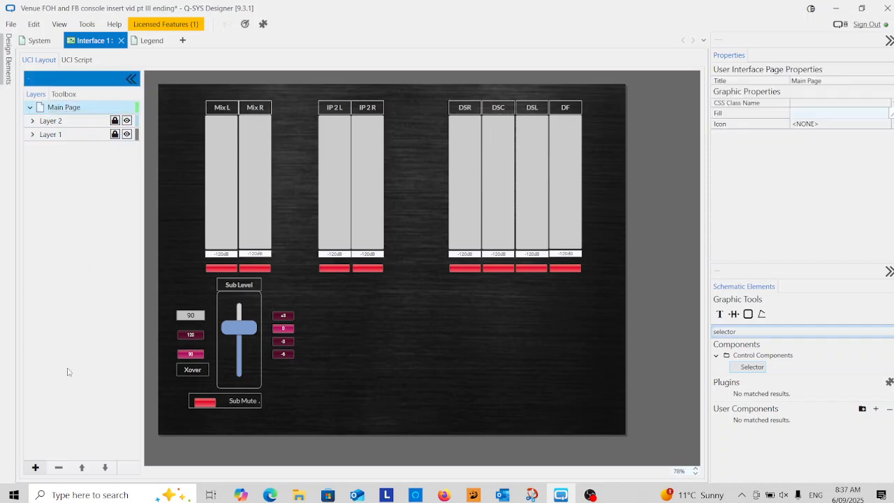
pyautogui.click(35, 468)
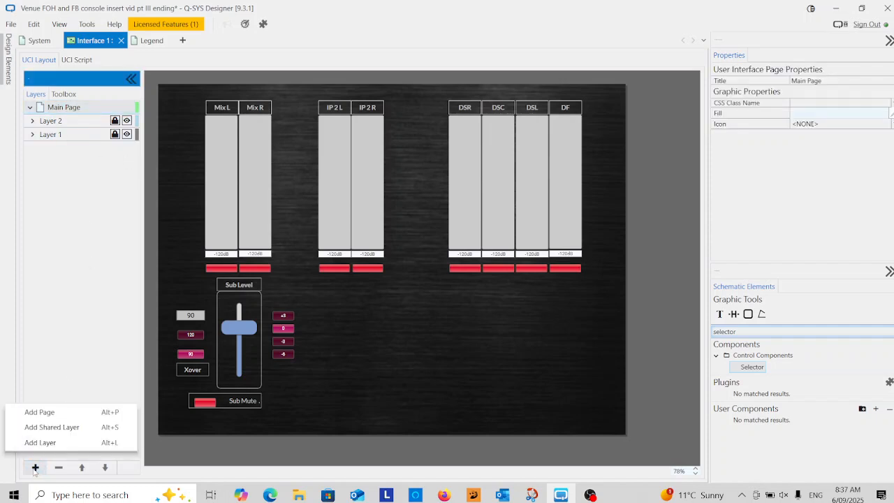
pyautogui.click(40, 412)
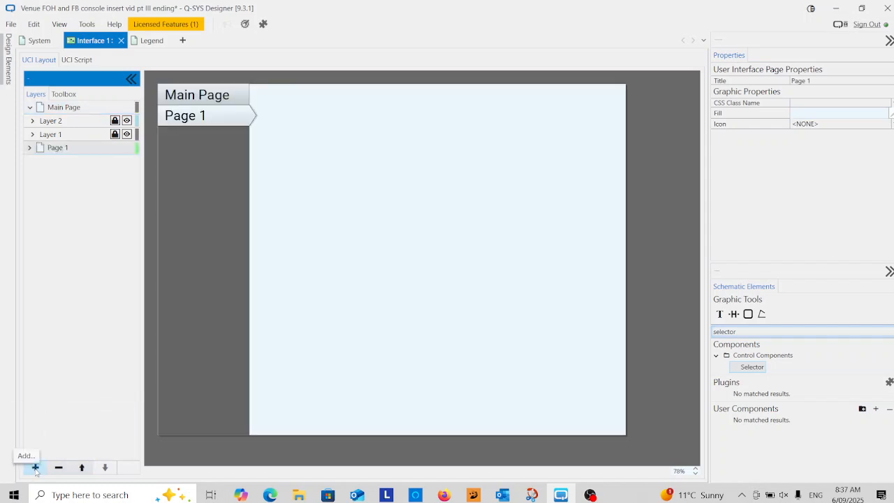
pyautogui.click(72, 147)
pyautogui.click(72, 149)
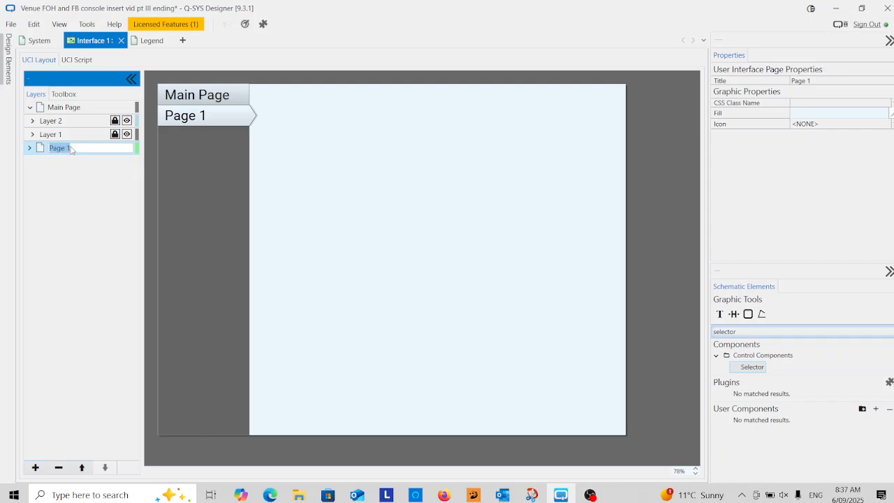
pyautogui.write('Delays Infill Set')
pyautogui.press('Return')
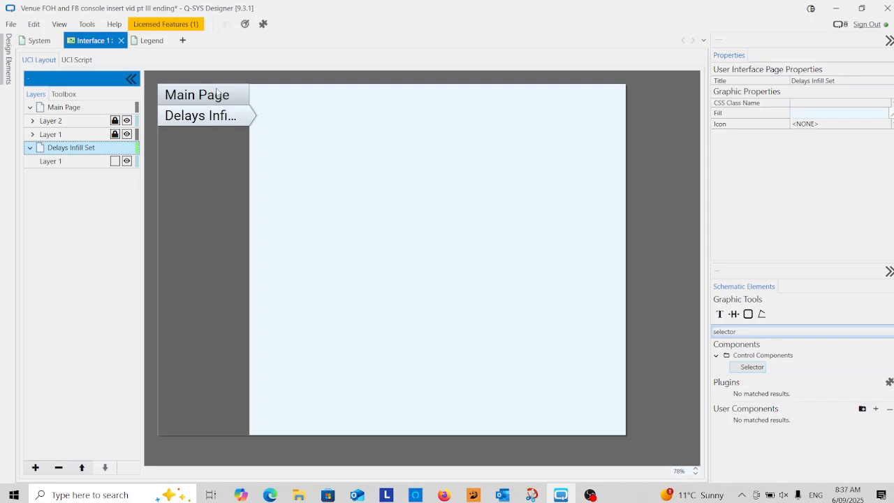
# Open the properties of Interface 1 among the user control interfaces and set its page tab location to None
pyautogui.click(10, 60)
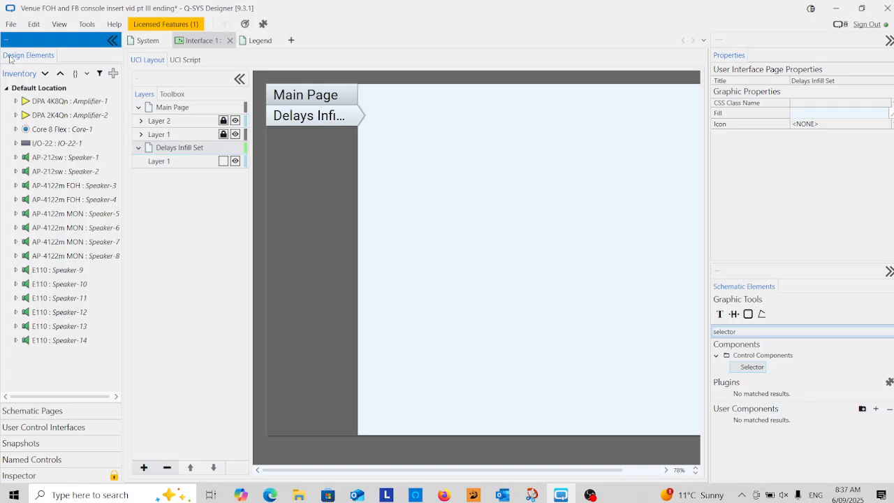
pyautogui.click(53, 428)
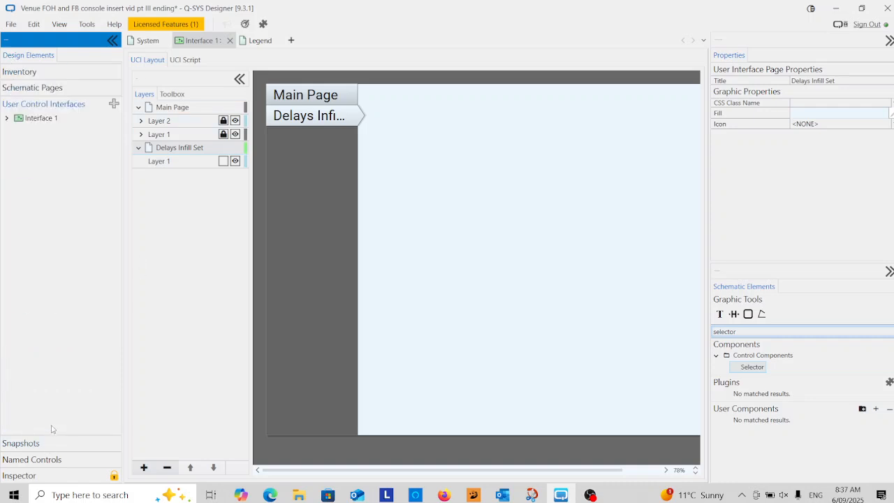
pyautogui.click(59, 119)
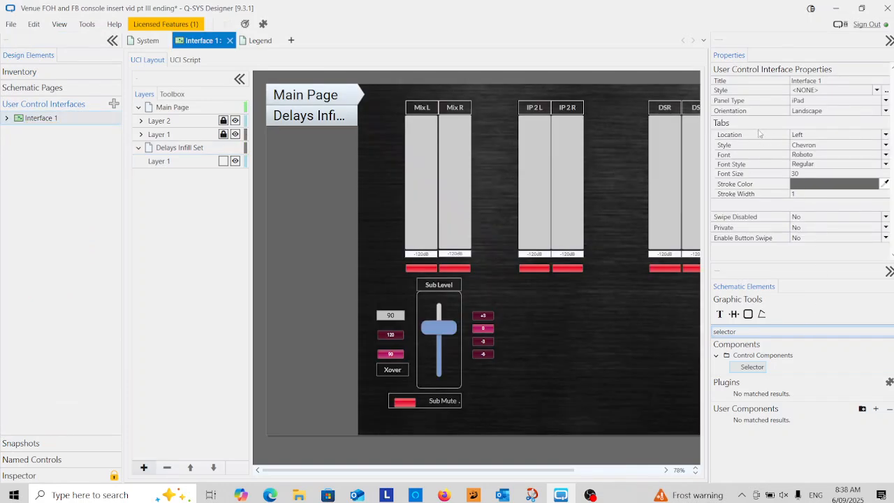
pyautogui.click(814, 138)
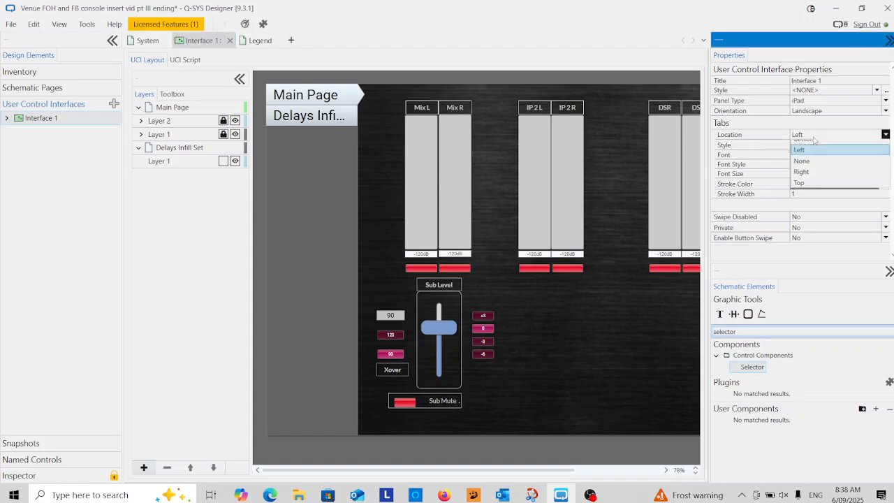
pyautogui.click(803, 142)
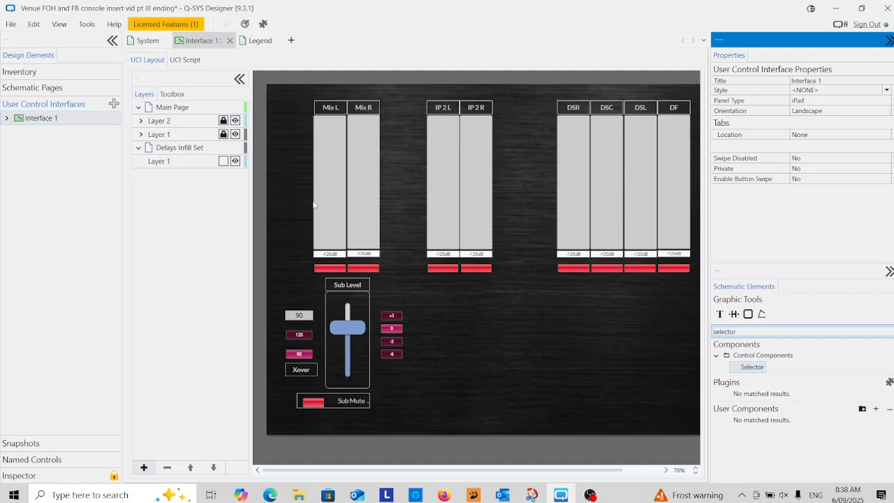
# Collapse the Properties, Schematic Elements and Design Elements panes to enlarge the layout area
pyautogui.click(888, 40)
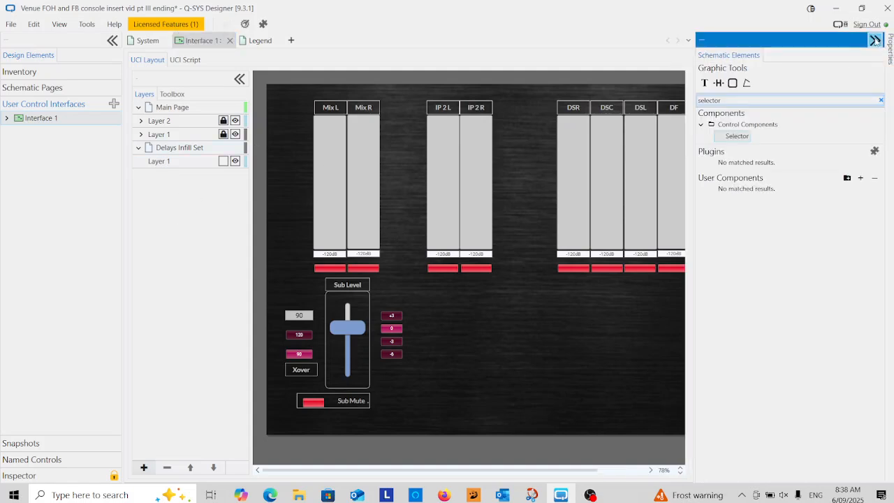
pyautogui.click(875, 40)
pyautogui.click(113, 43)
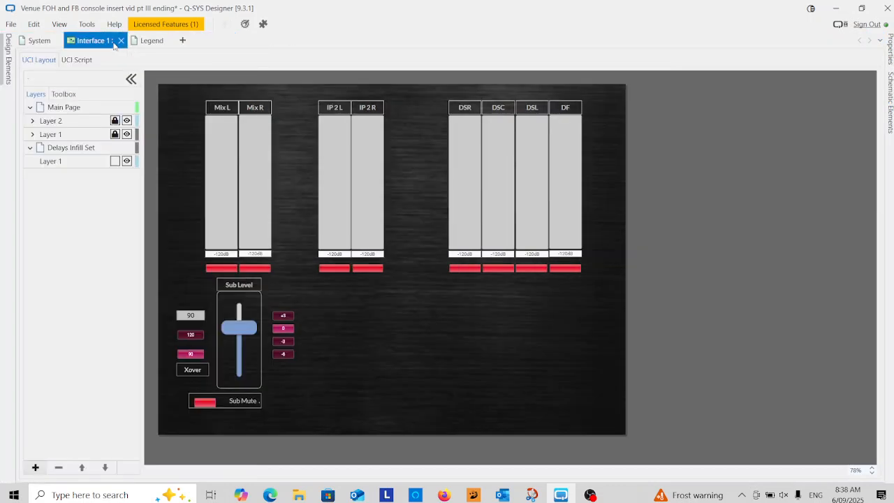
# Add another page after Delays Infill Set and rename it "Main EQ"
pyautogui.click(68, 150)
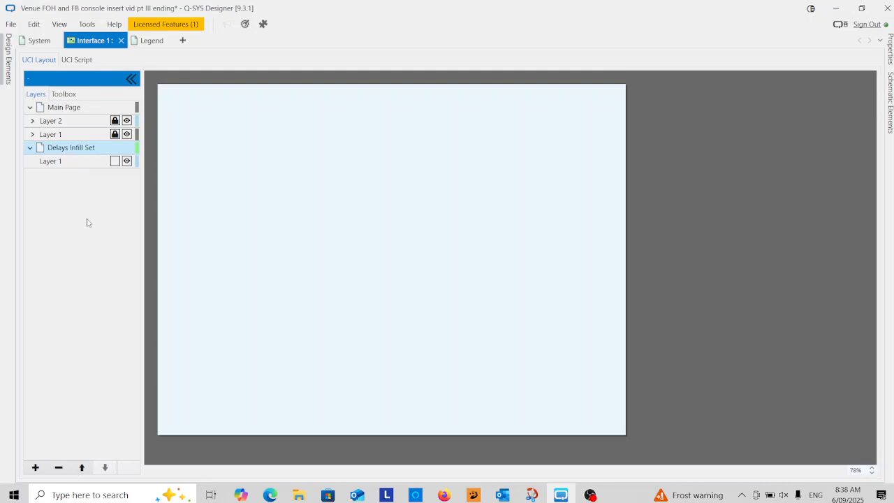
pyautogui.click(36, 467)
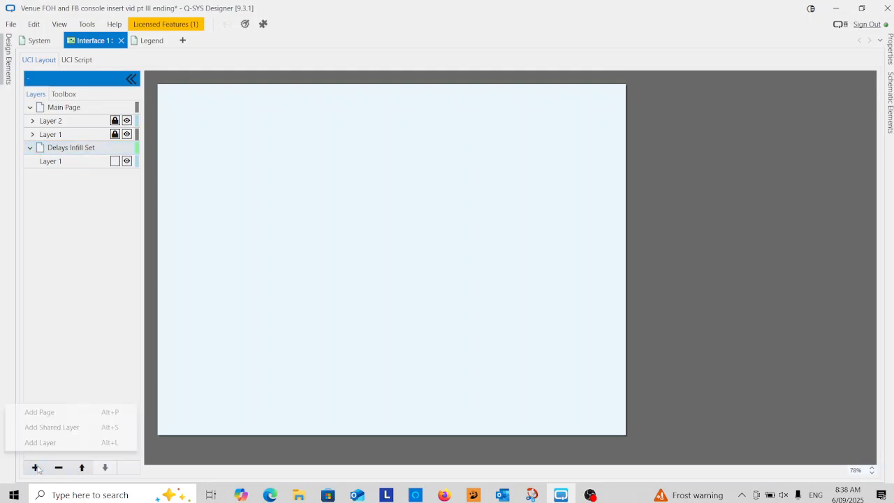
pyautogui.click(53, 412)
pyautogui.doubleClick(76, 176)
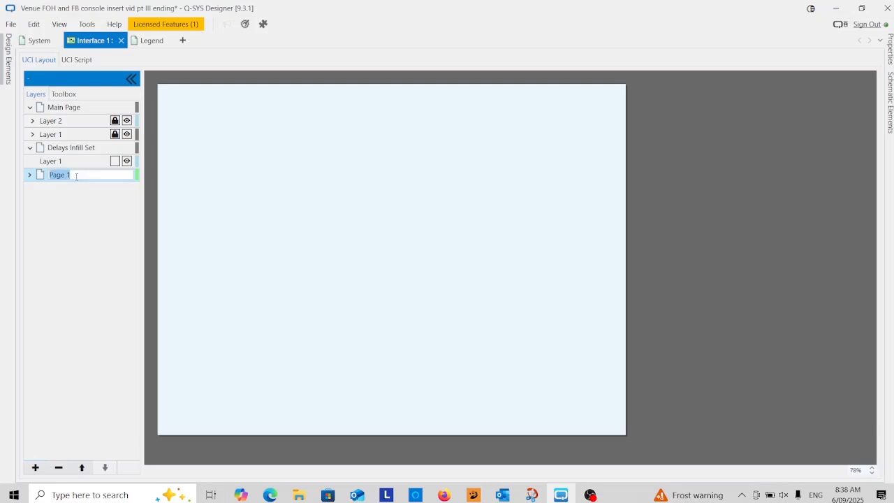
pyautogui.write('Main EQ')
pyautogui.press('Return')
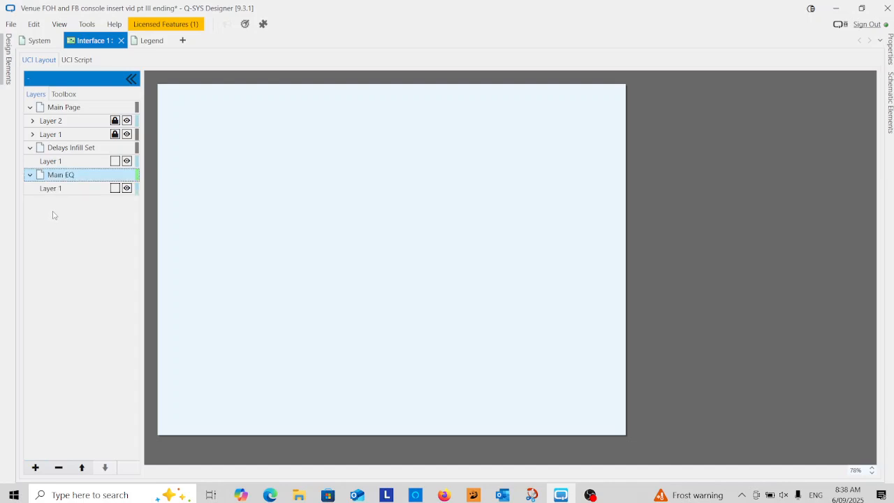
# Add a new page after Main EQ and rename it "Delays EQ"
pyautogui.click(34, 467)
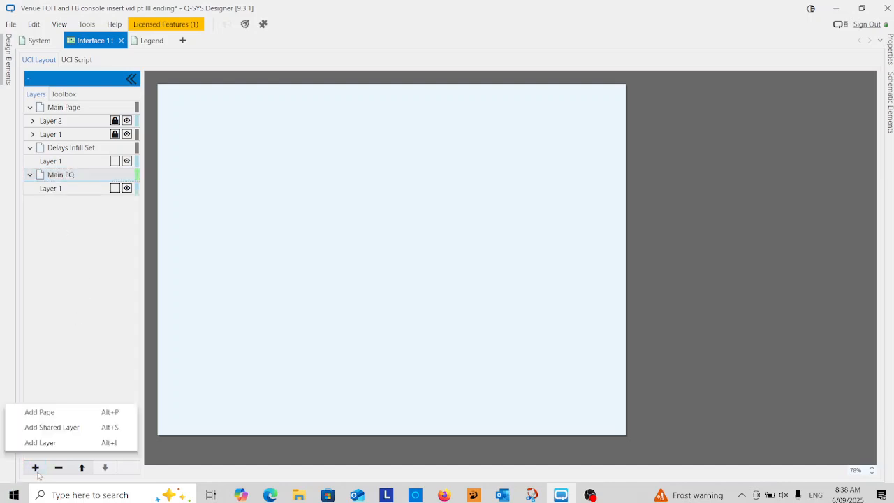
pyautogui.click(49, 416)
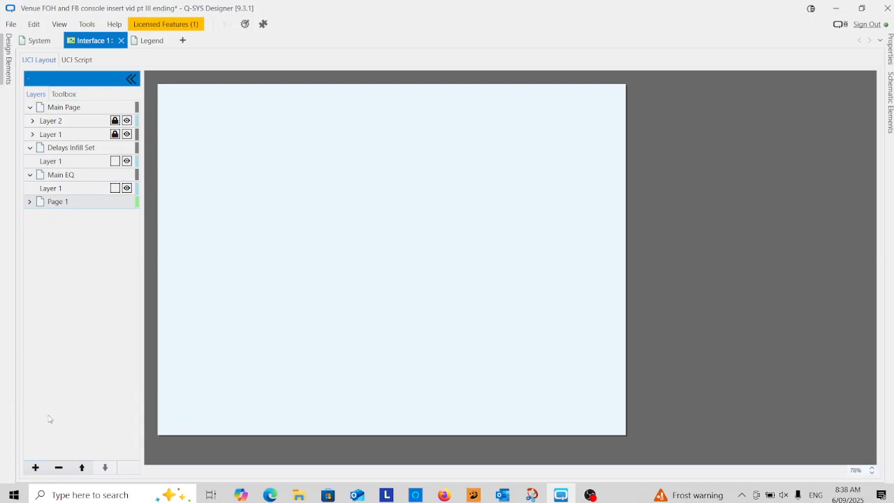
pyautogui.click(35, 468)
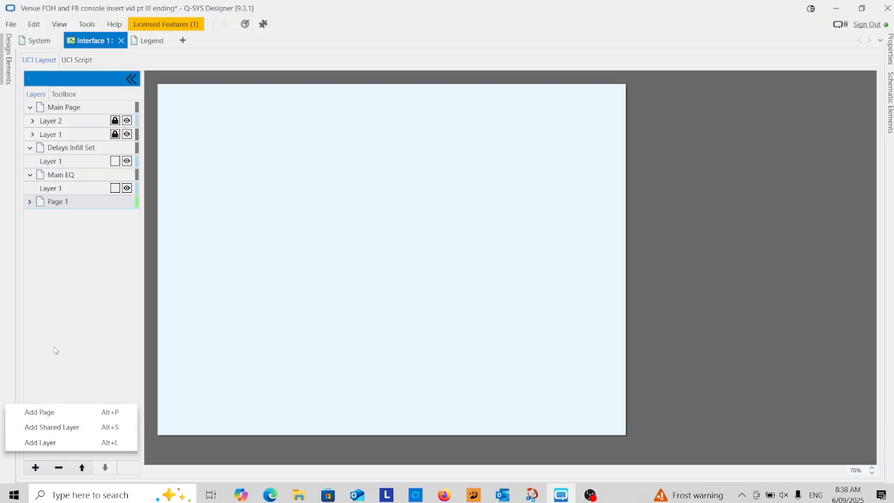
pyautogui.click(67, 203)
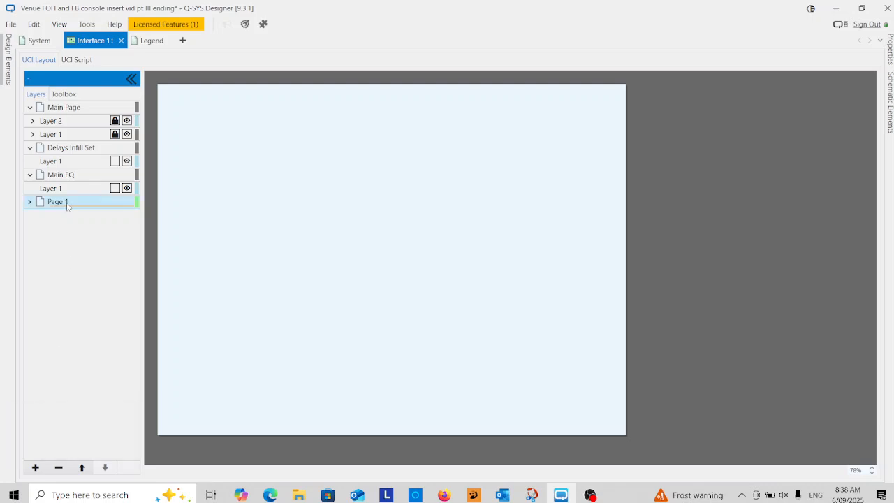
pyautogui.write('Delays EQ')
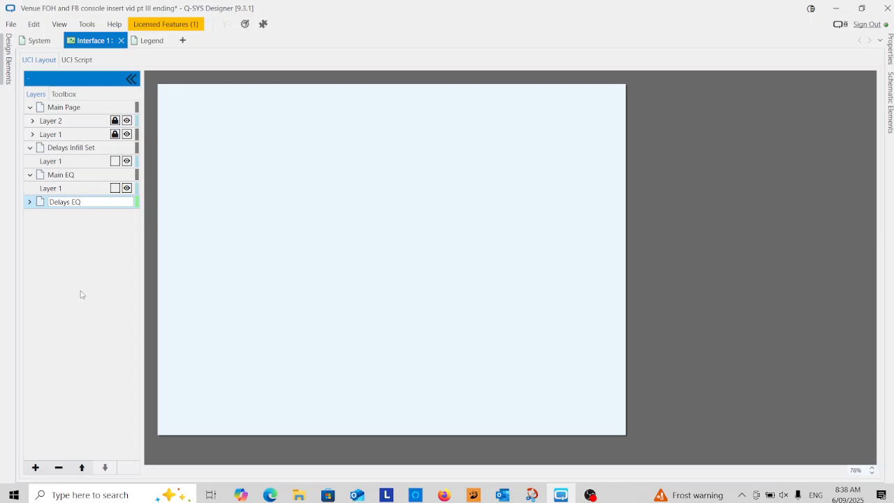
pyautogui.press('Return')
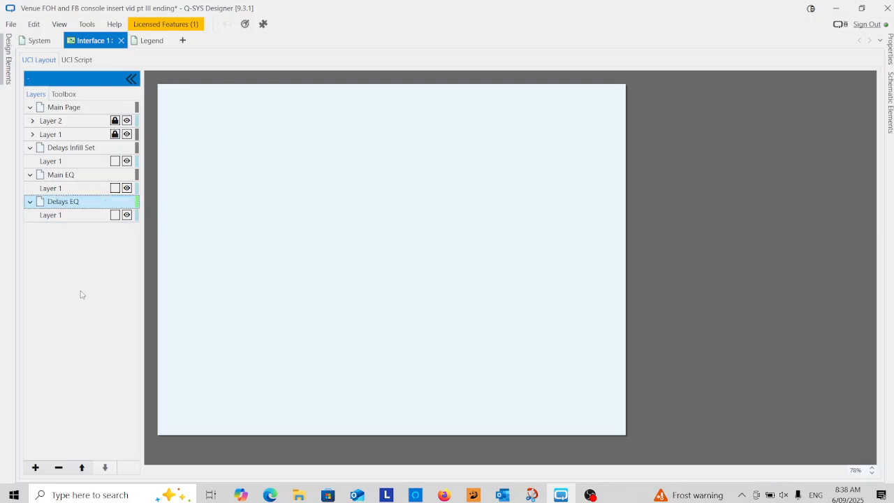
# Add another page after Delays EQ and rename it "Infill EQ"
pyautogui.click(36, 467)
pyautogui.click(42, 411)
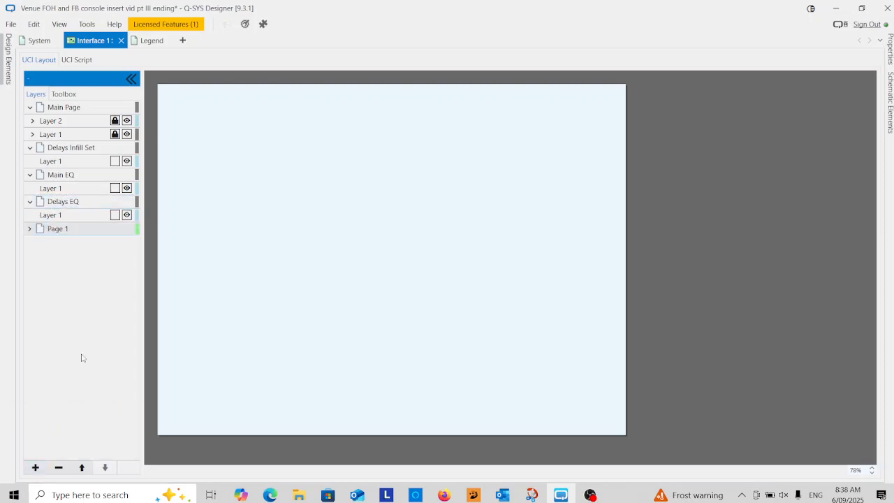
pyautogui.click(82, 229)
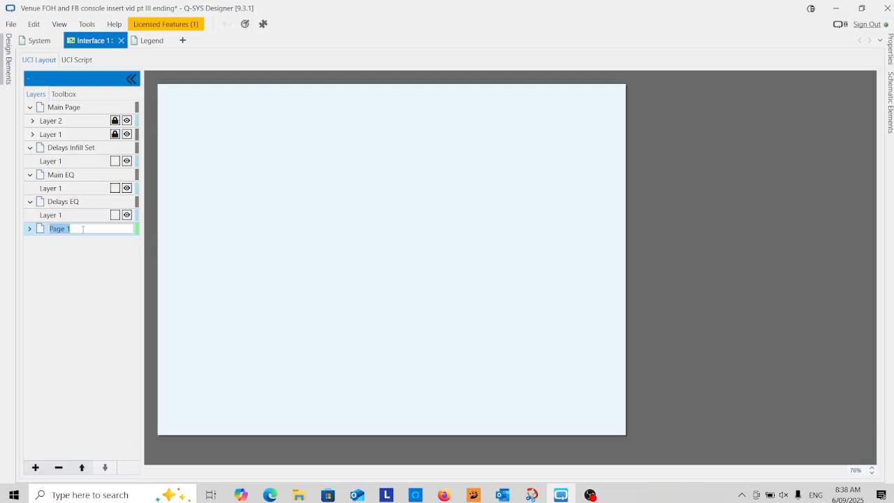
pyautogui.write('Infill EQ')
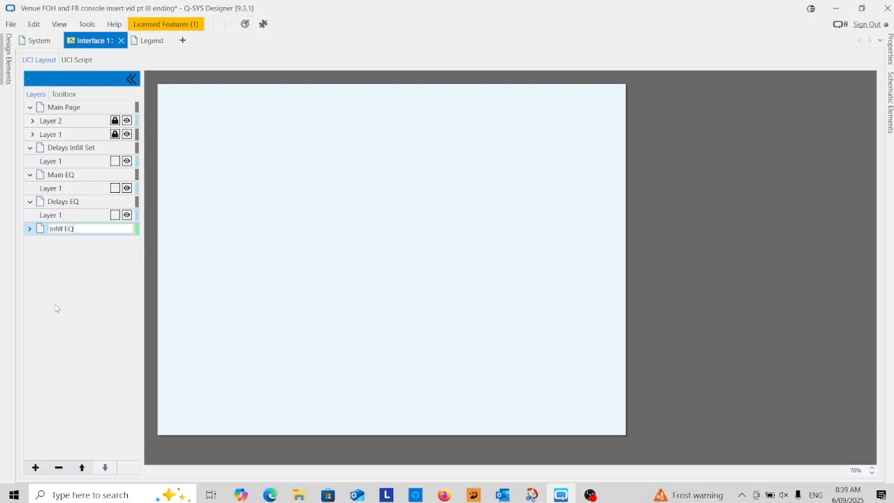
pyautogui.press('Return')
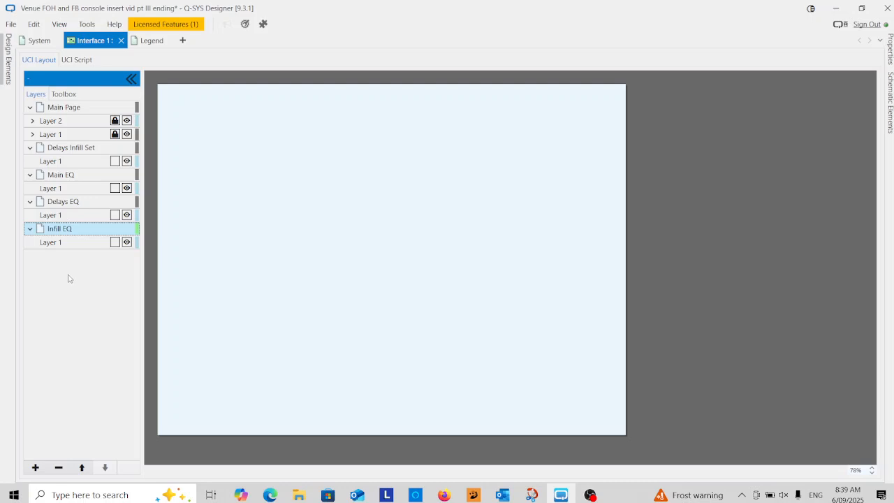
# Add a page after Infill EQ and rename it "DSR Mon EQ"
pyautogui.click(36, 467)
pyautogui.click(59, 416)
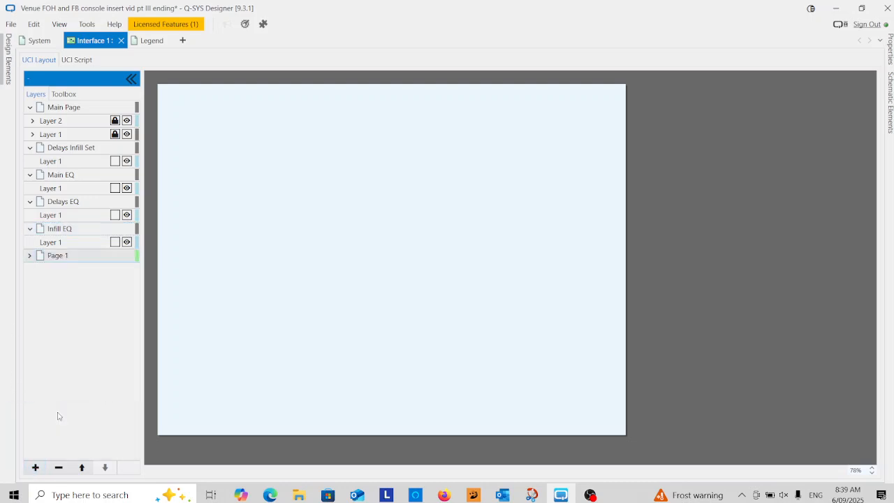
pyautogui.doubleClick(74, 255)
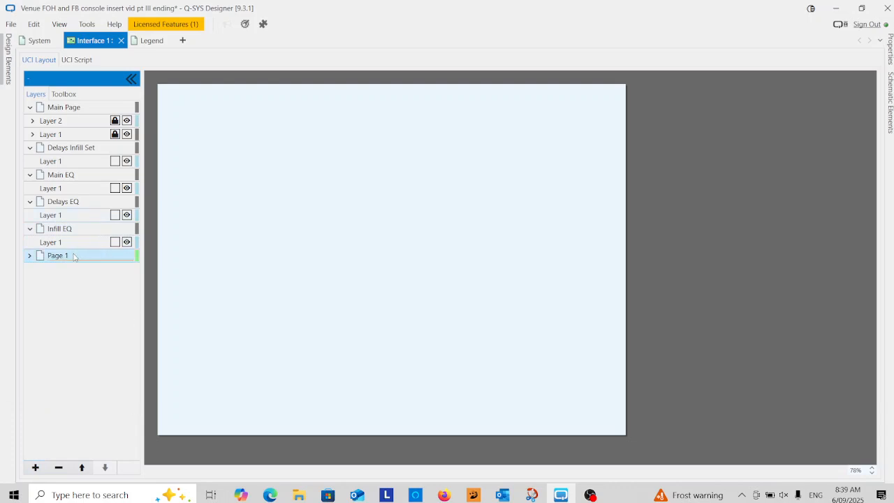
pyautogui.write('SR Mon EQ')
pyautogui.press('Return')
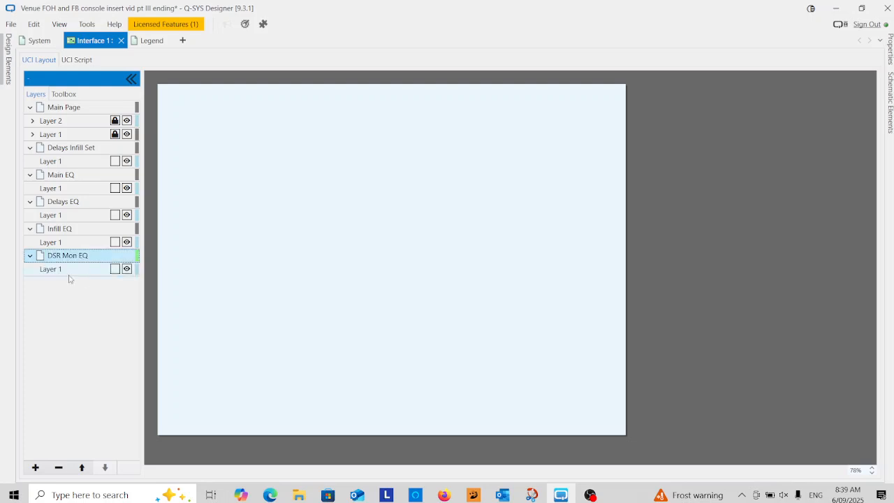
# Add a page after DSR Mon EQ and rename it "DSC Mon EQ"
pyautogui.click(33, 468)
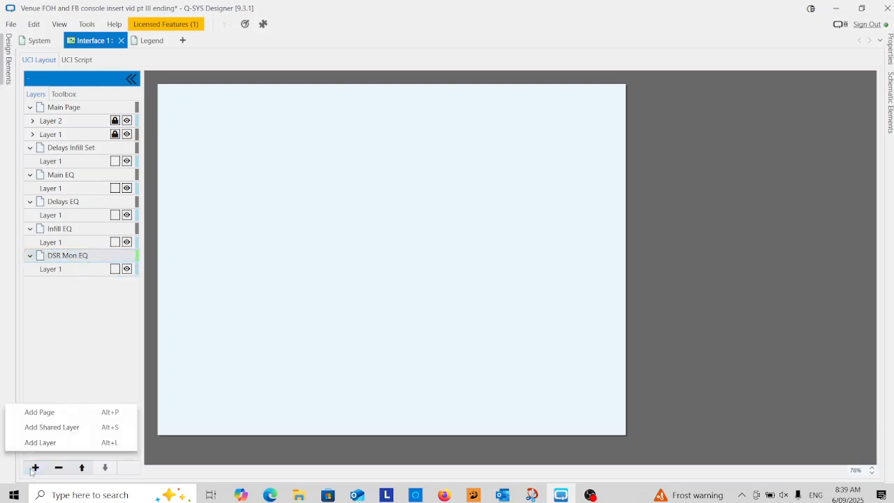
pyautogui.click(54, 413)
pyautogui.click(67, 284)
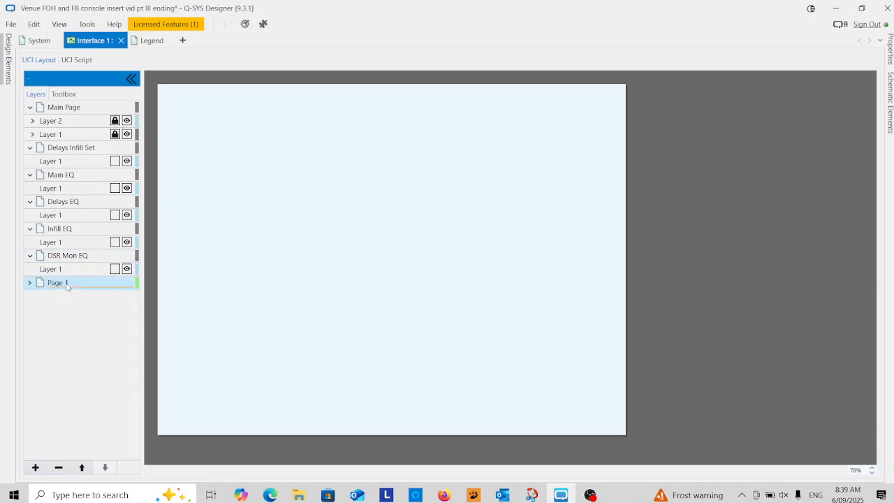
pyautogui.click(67, 285)
pyautogui.write('DSC')
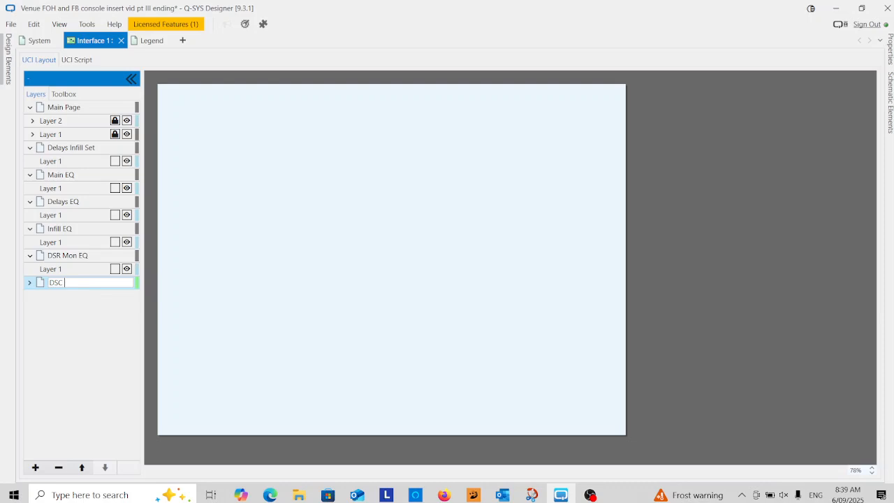
pyautogui.write(' Mon EQ')
pyautogui.click(64, 333)
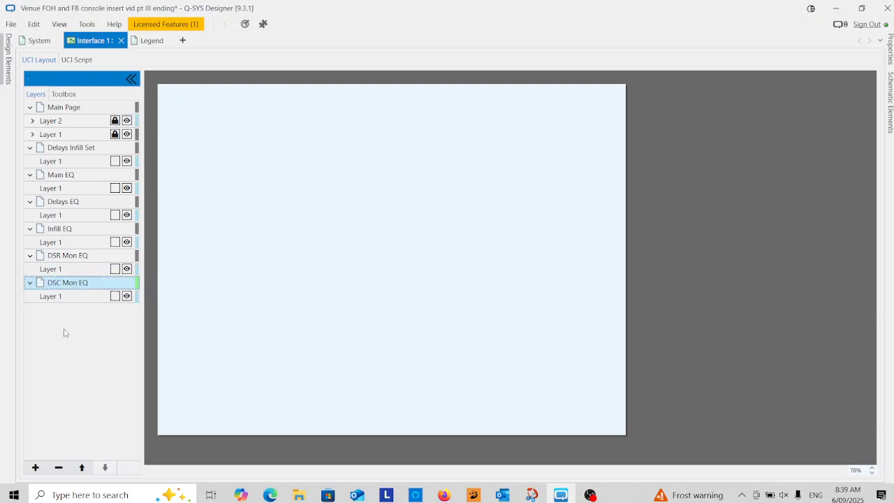
# Add a page after DSC Mon EQ and rename it "DSL Mon EQ"
pyautogui.click(33, 473)
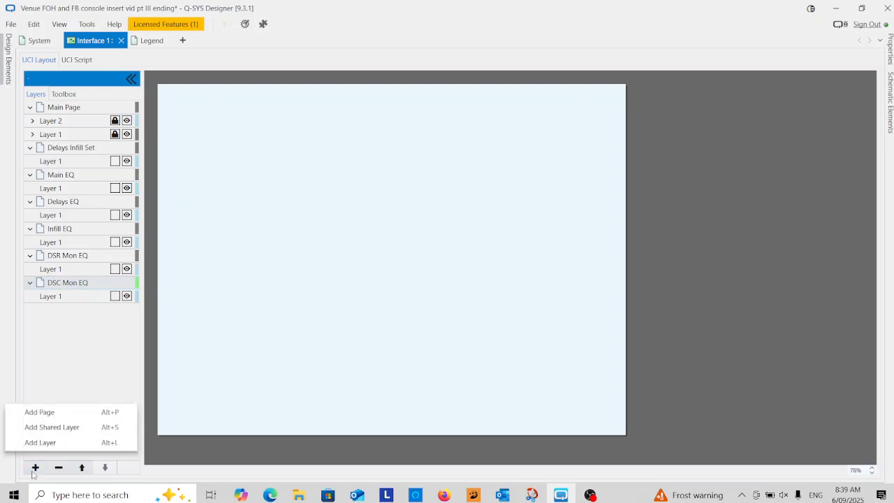
pyautogui.click(58, 412)
pyautogui.click(73, 311)
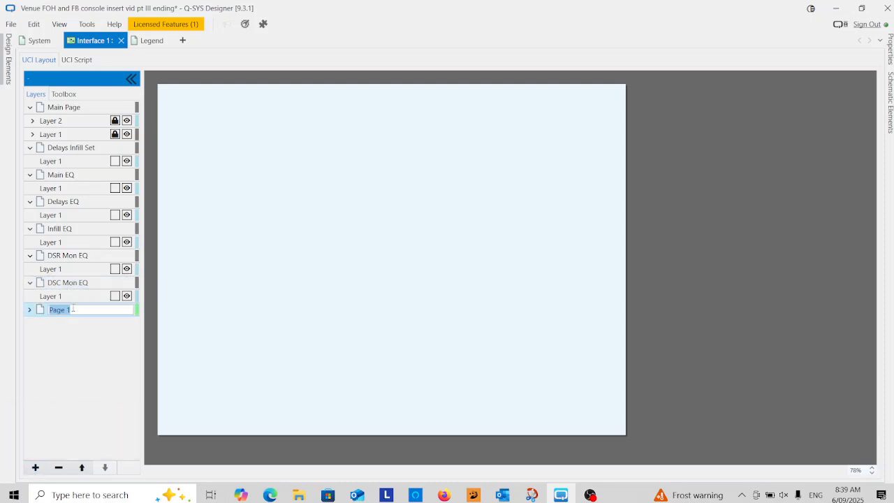
pyautogui.write('DSL Mon EQ')
pyautogui.press('Return')
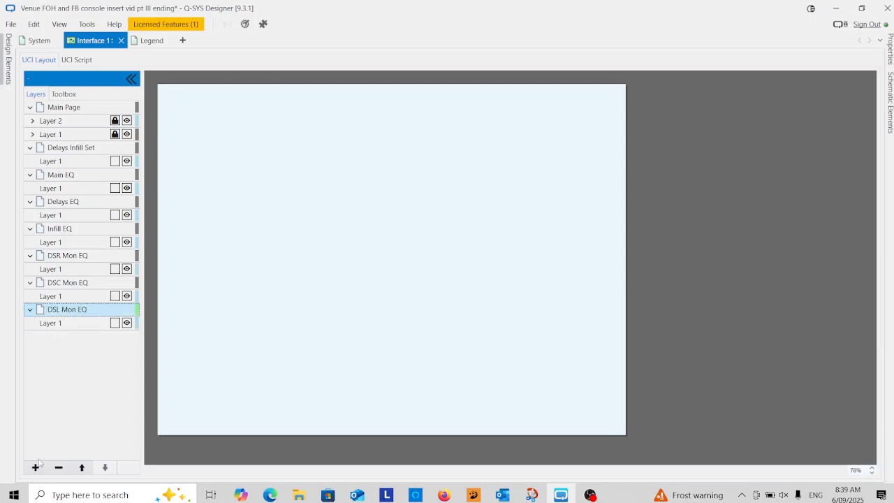
# Add a page after DSL Mon EQ and rename it "DF Mon EQ"
pyautogui.click(35, 467)
pyautogui.click(43, 411)
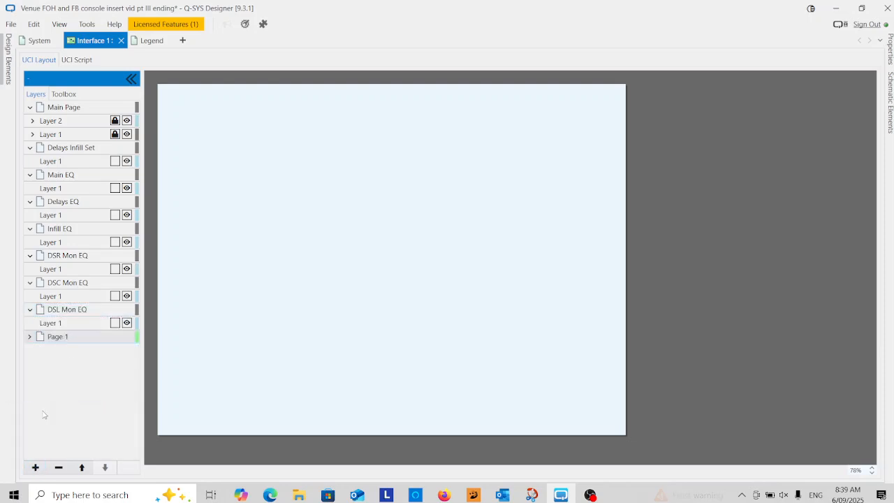
pyautogui.doubleClick(72, 336)
pyautogui.write('DF Mon EQ')
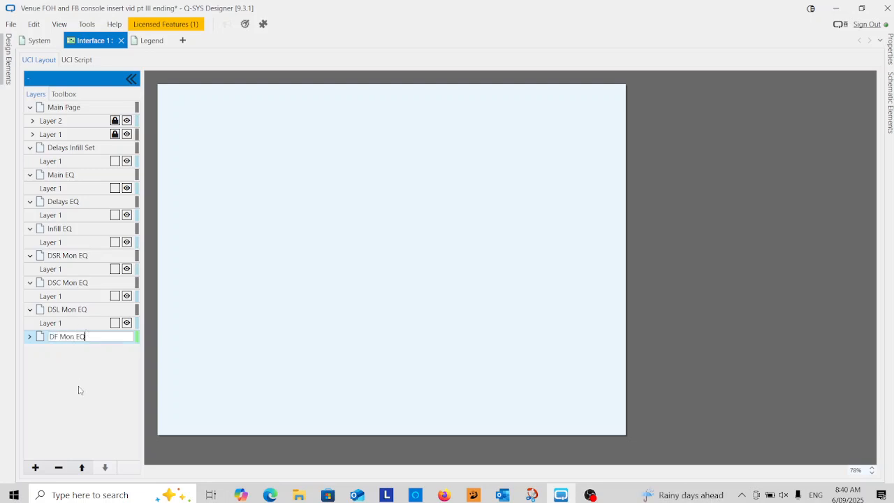
pyautogui.press('Return')
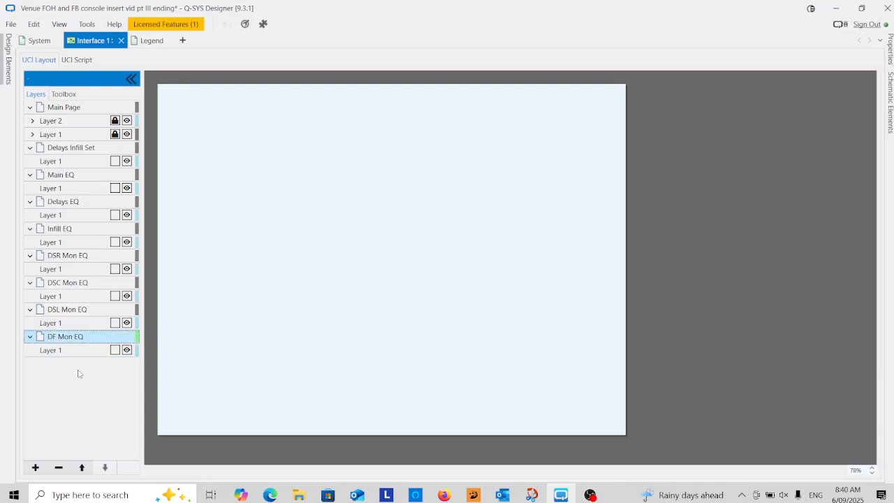
# Unlock Layer 2 of the Main Page and shift the DSR, DSC, DSL and DF meters with their labels and mutes slightly right
pyautogui.click(61, 123)
pyautogui.click(115, 120)
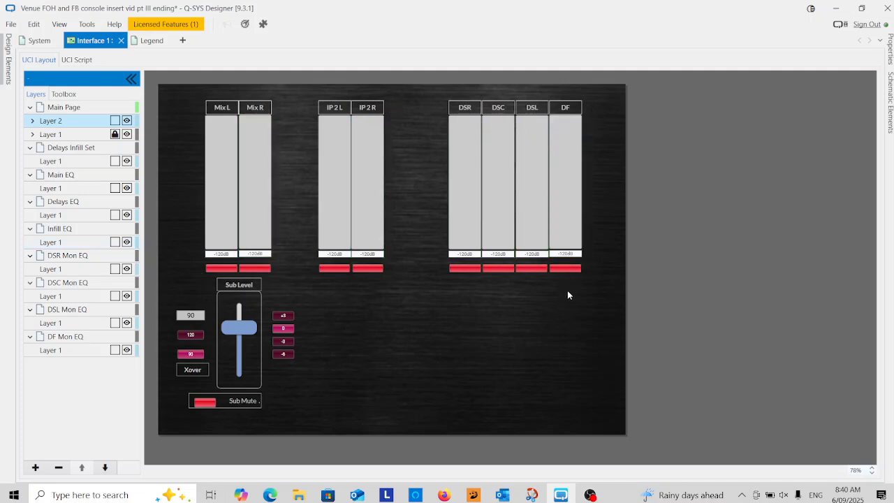
pyautogui.moveTo(587, 98); pyautogui.dragTo(423, 286)
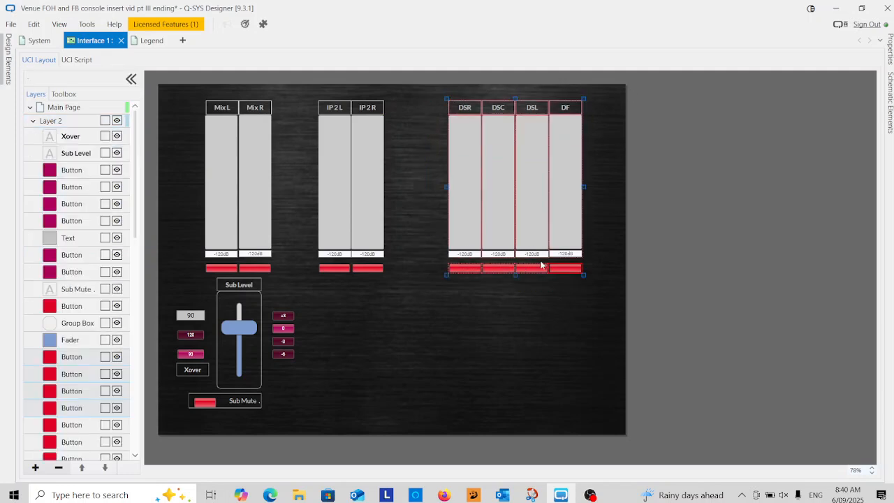
pyautogui.moveTo(577, 267); pyautogui.dragTo(593, 271)
pyautogui.click(471, 316)
# Shift the IP 2 L and IP 2 R meters with their labels and mute buttons slightly left, toward the Mix meters
pyautogui.moveTo(387, 101); pyautogui.dragTo(318, 289)
pyautogui.moveTo(324, 183)
pyautogui.mouseDown()
pyautogui.moveTo(312, 183)
pyautogui.moveTo(328, 195)
pyautogui.mouseUp()
pyautogui.click(350, 325)
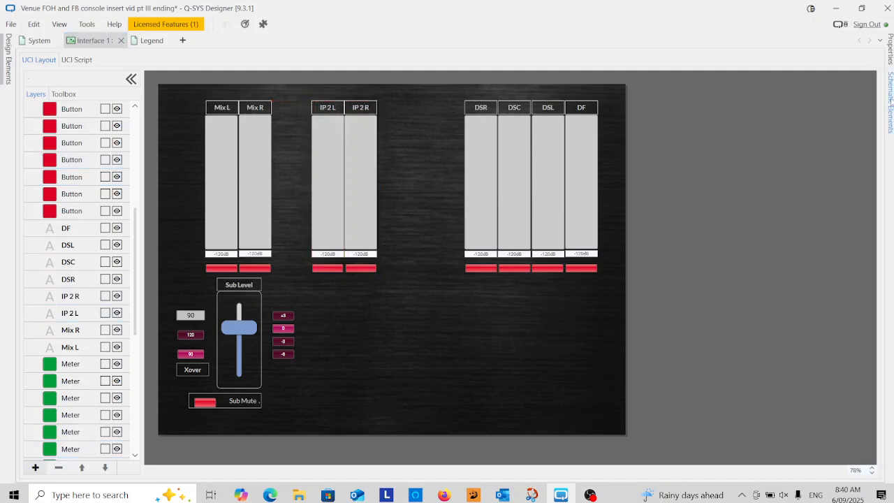
# Draw a tall group box between the IP 2 R and DSR meters and adjust its edges to about 140 by 664
pyautogui.click(891, 102)
pyautogui.click(732, 83)
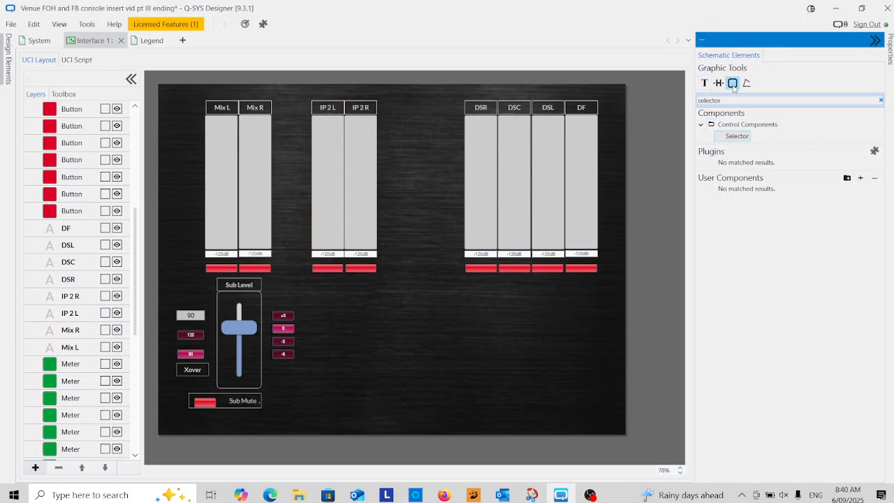
pyautogui.moveTo(446, 106); pyautogui.dragTo(382, 405)
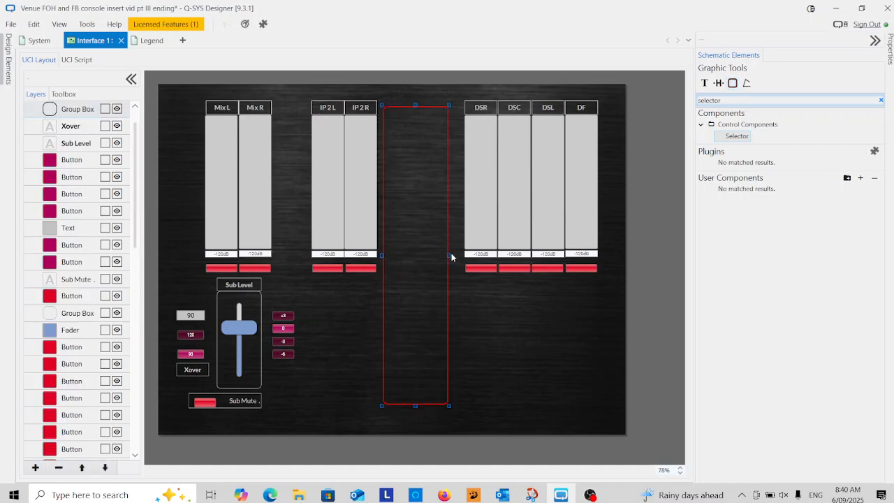
pyautogui.moveTo(450, 256); pyautogui.dragTo(453, 256)
pyautogui.moveTo(418, 106); pyautogui.dragTo(418, 100)
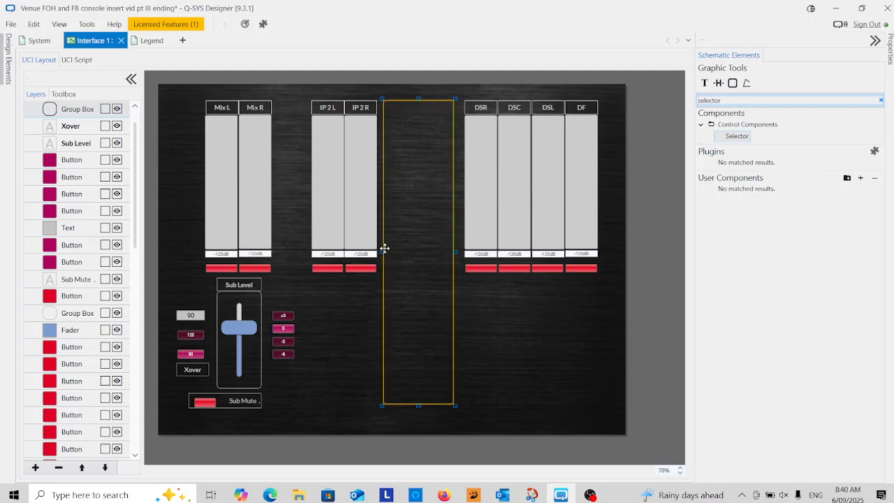
pyautogui.moveTo(383, 251); pyautogui.dragTo(389, 252)
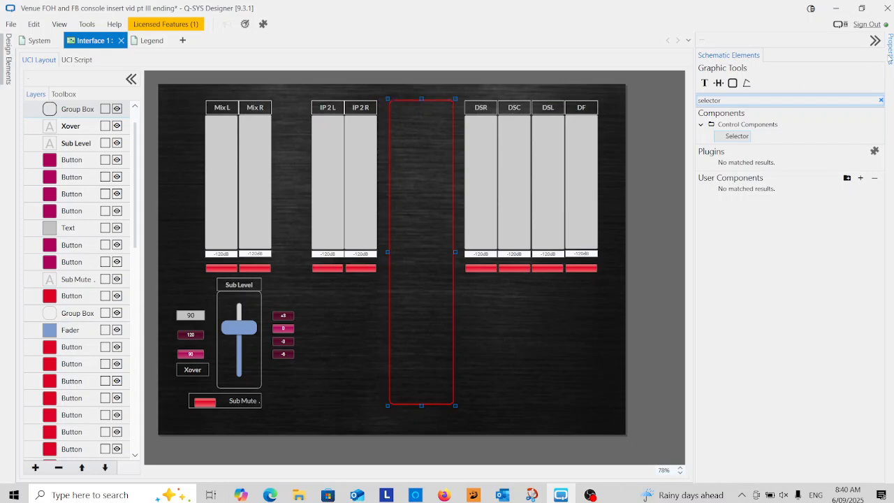
# Set the stroke color of the new group box to the light grey design color
pyautogui.click(890, 51)
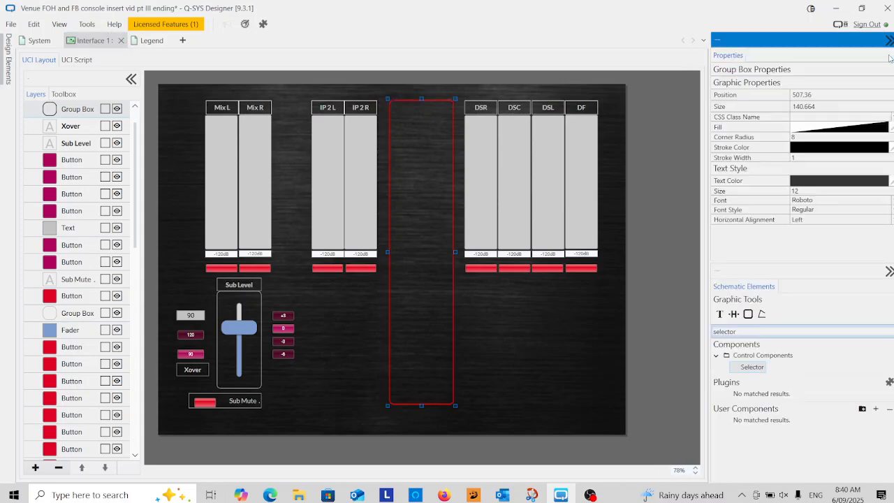
pyautogui.click(840, 149)
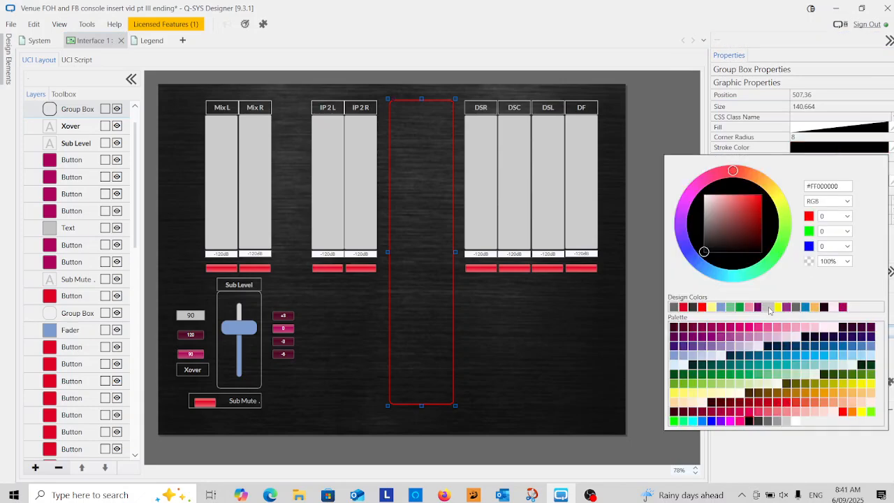
pyautogui.click(767, 307)
pyautogui.click(659, 115)
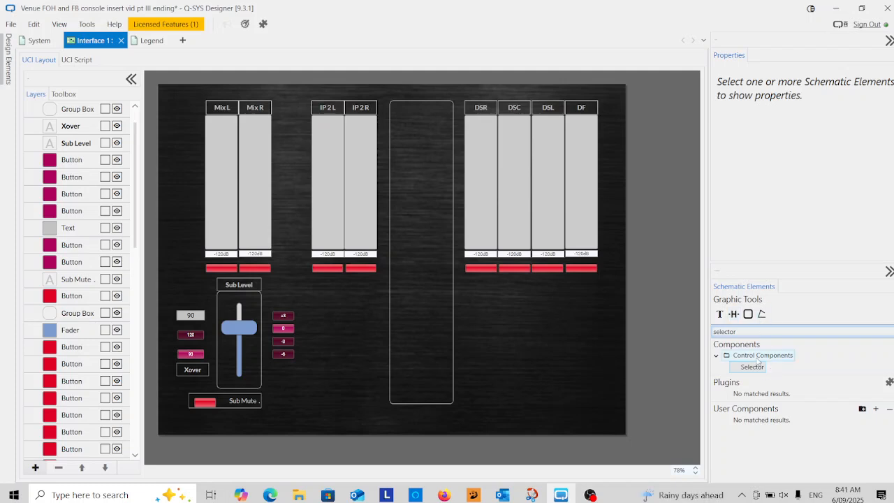
# Find the Navigation Button component by searching "nav" and place three of them in the upper part of the central group box
pyautogui.doubleClick(736, 332)
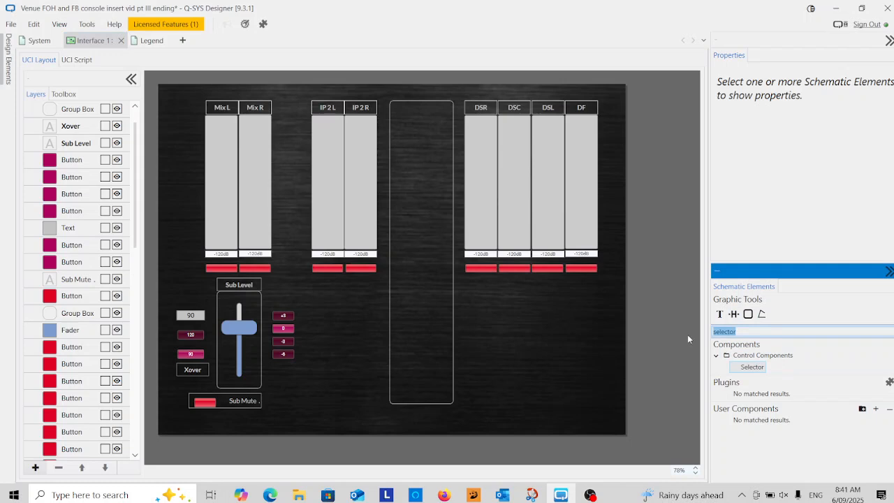
pyautogui.press('BackSpace')
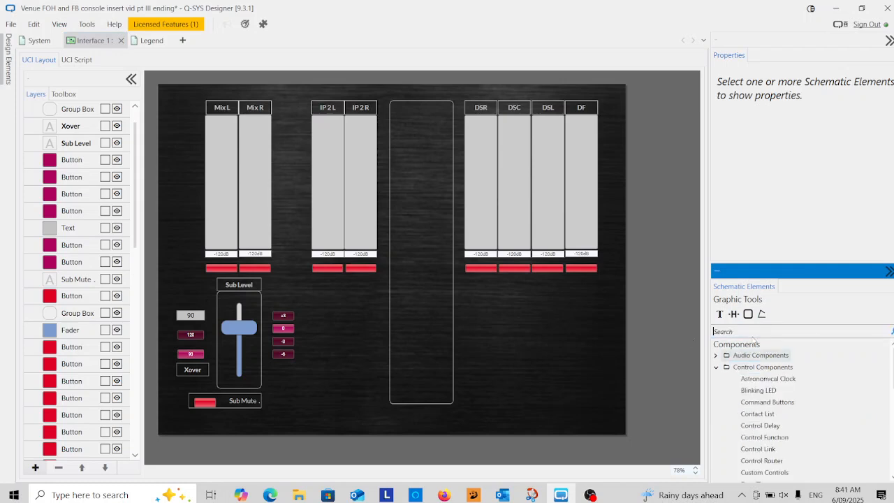
pyautogui.write('n')
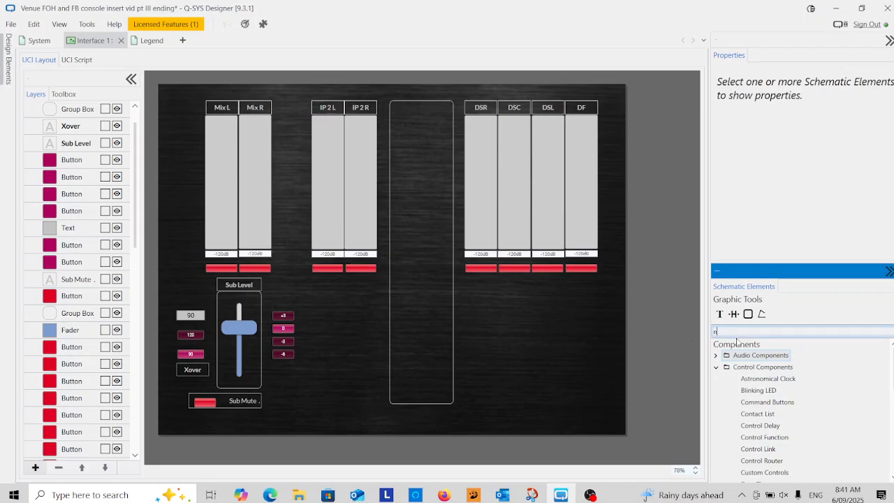
pyautogui.write('av')
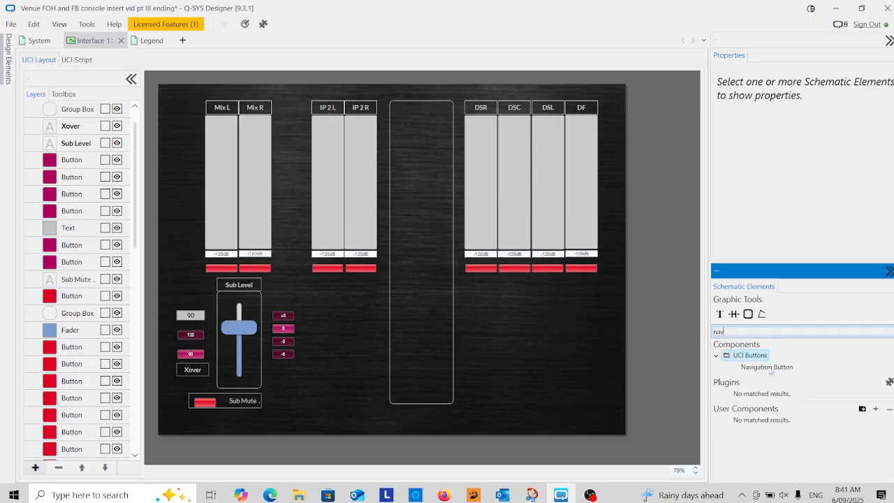
pyautogui.moveTo(768, 370); pyautogui.dragTo(405, 123)
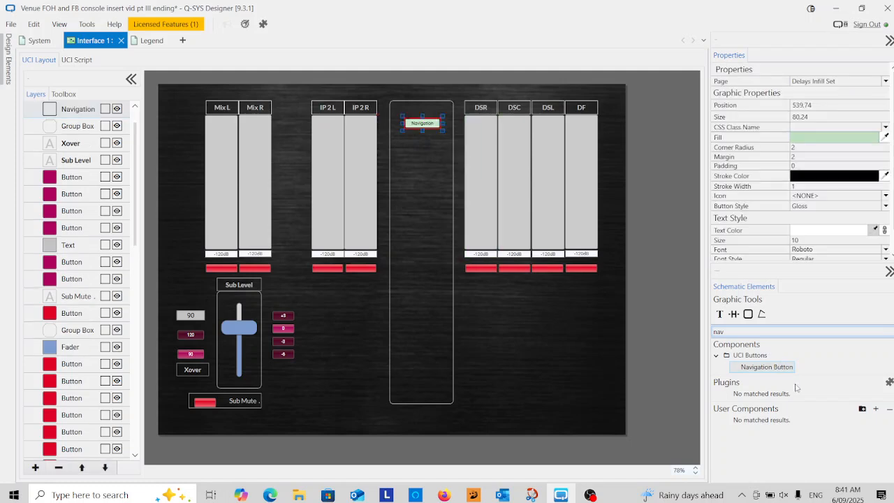
pyautogui.moveTo(766, 368); pyautogui.dragTo(405, 147)
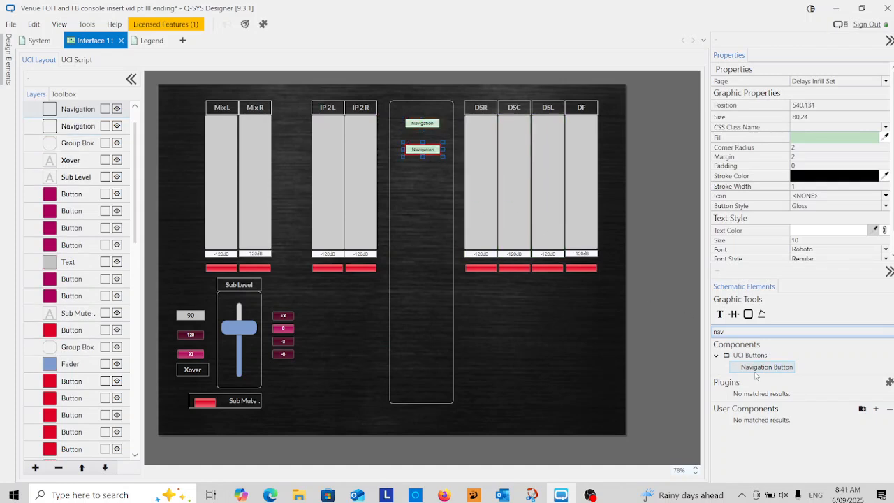
pyautogui.moveTo(760, 371); pyautogui.dragTo(406, 172)
# Place four more navigation buttons in a column in the lower half of the central group box
pyautogui.moveTo(766, 369); pyautogui.dragTo(407, 269)
pyautogui.moveTo(773, 370); pyautogui.dragTo(403, 286)
pyautogui.moveTo(746, 366); pyautogui.dragTo(404, 315)
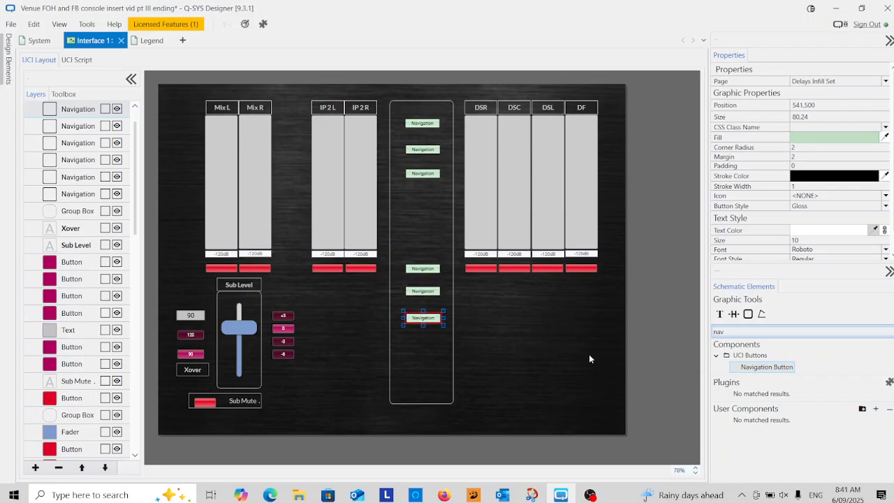
pyautogui.moveTo(750, 369); pyautogui.dragTo(409, 343)
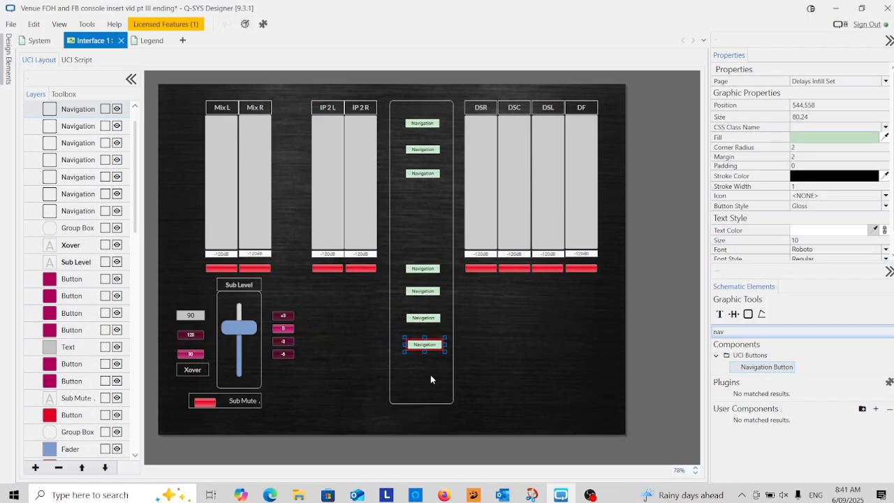
pyautogui.click(430, 375)
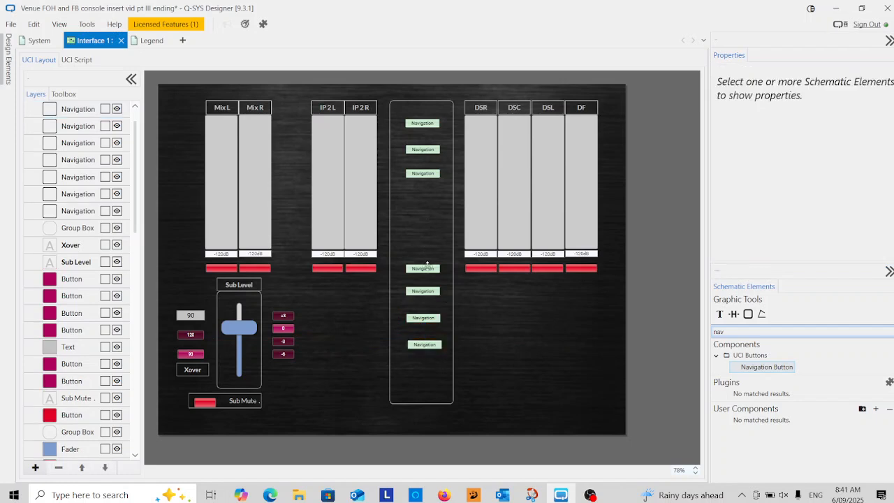
# Move the two lowest navigation buttons slightly up and in line with the column above them
pyautogui.moveTo(422, 316); pyautogui.dragTo(423, 315)
pyautogui.moveTo(421, 346); pyautogui.dragTo(418, 335)
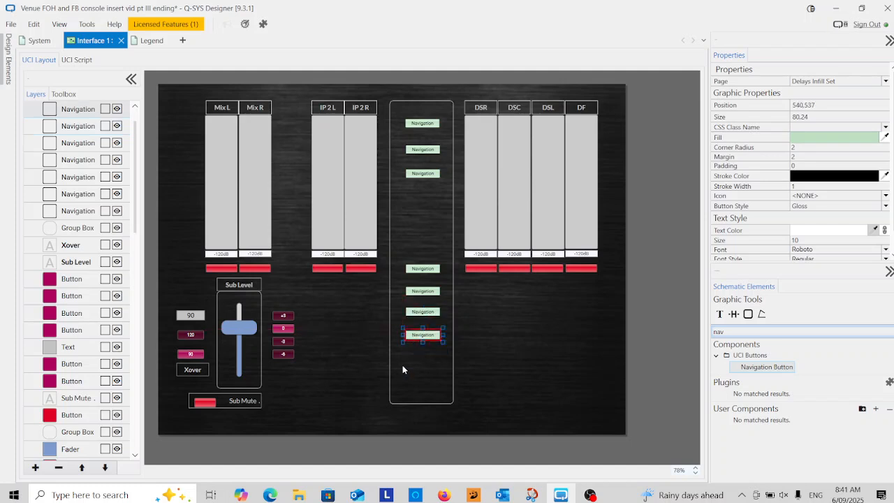
pyautogui.click(409, 356)
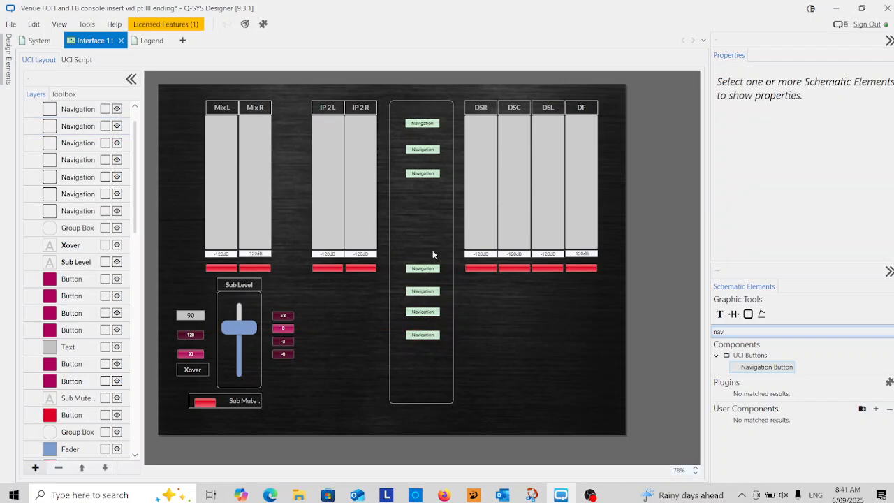
# Stretch all seven navigation buttons to 80 by 28 and enlarge the lower four to 80 by 38
pyautogui.moveTo(435, 114); pyautogui.dragTo(422, 383)
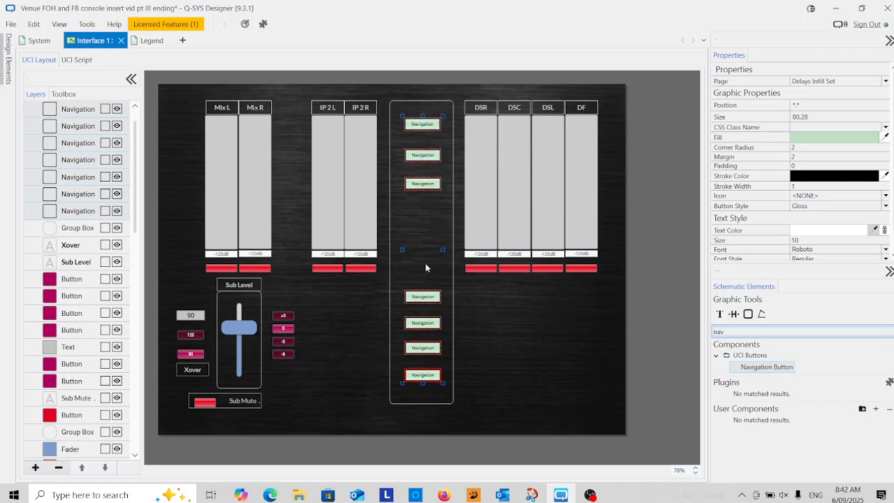
pyautogui.click(419, 261)
pyautogui.moveTo(439, 278); pyautogui.dragTo(408, 379)
pyautogui.moveTo(422, 287); pyautogui.dragTo(423, 257)
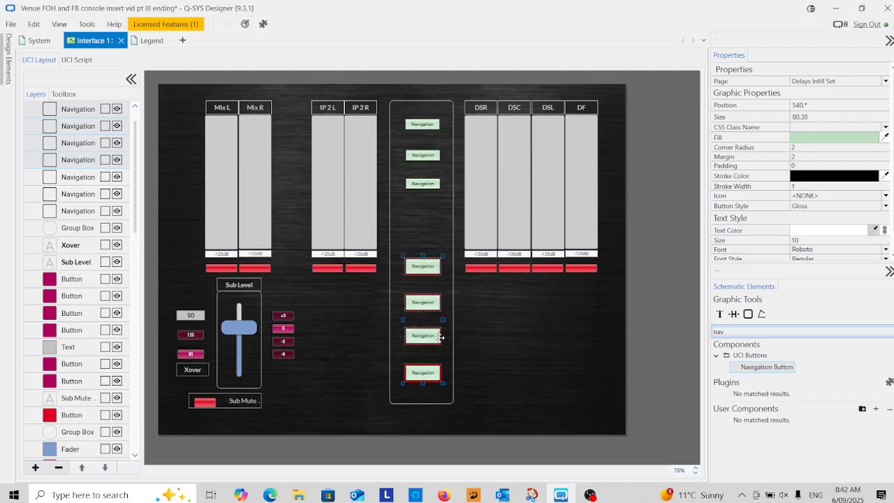
# Move the lower four navigation buttons closer together and distribute them evenly in the vertical direction
pyautogui.click(420, 281)
pyautogui.click(423, 266)
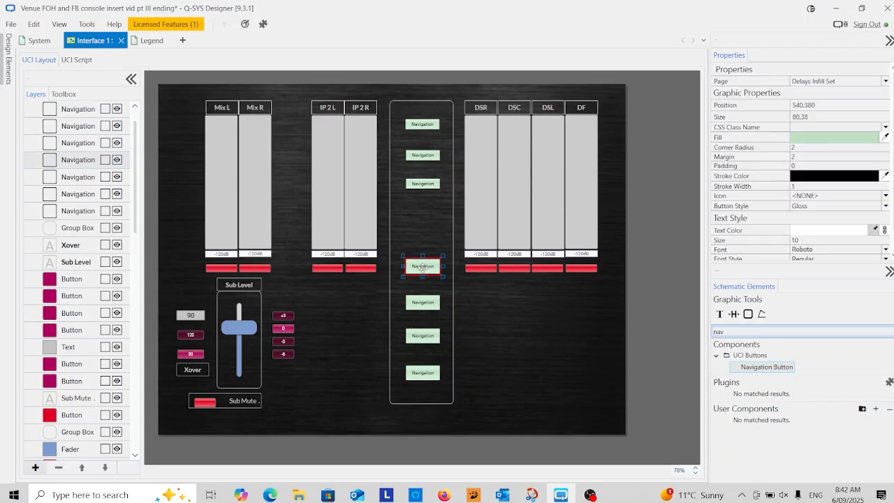
pyautogui.click(416, 303)
pyautogui.moveTo(417, 304); pyautogui.dragTo(426, 271)
pyautogui.rightClick(425, 271)
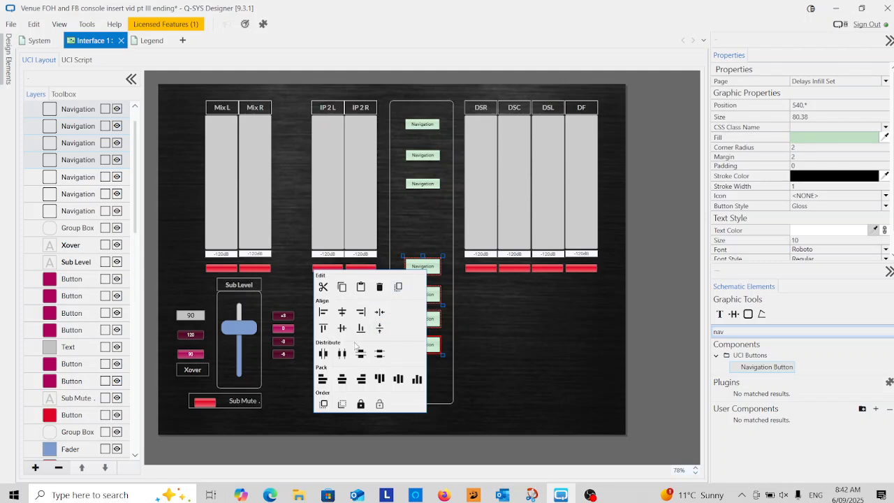
pyautogui.click(379, 354)
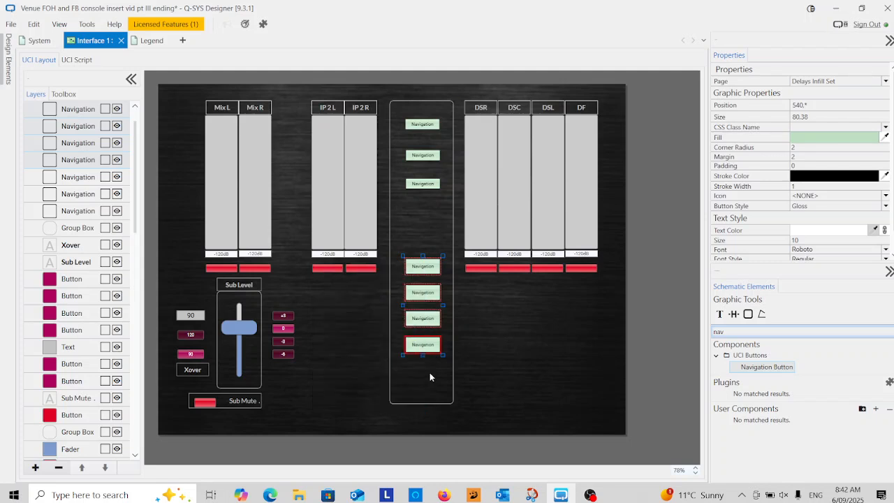
# Enlarge the upper three navigation buttons to 80 by 53
pyautogui.moveTo(427, 113); pyautogui.dragTo(424, 211)
pyautogui.click(421, 244)
pyautogui.moveTo(423, 128)
pyautogui.mouseDown()
pyautogui.moveTo(425, 150)
pyautogui.moveTo(422, 133)
pyautogui.mouseUp()
pyautogui.keyDown('shift'); pyautogui.click(421, 216); pyautogui.keyUp('shift')
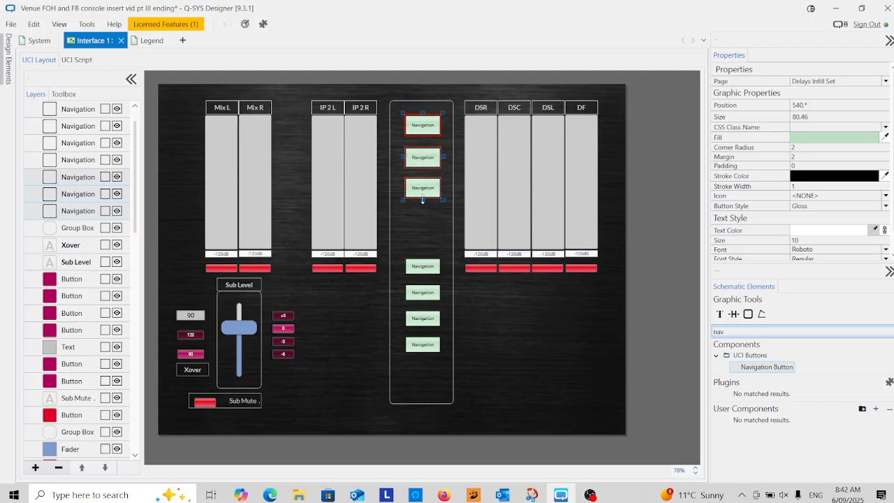
pyautogui.moveTo(421, 204); pyautogui.dragTo(422, 212)
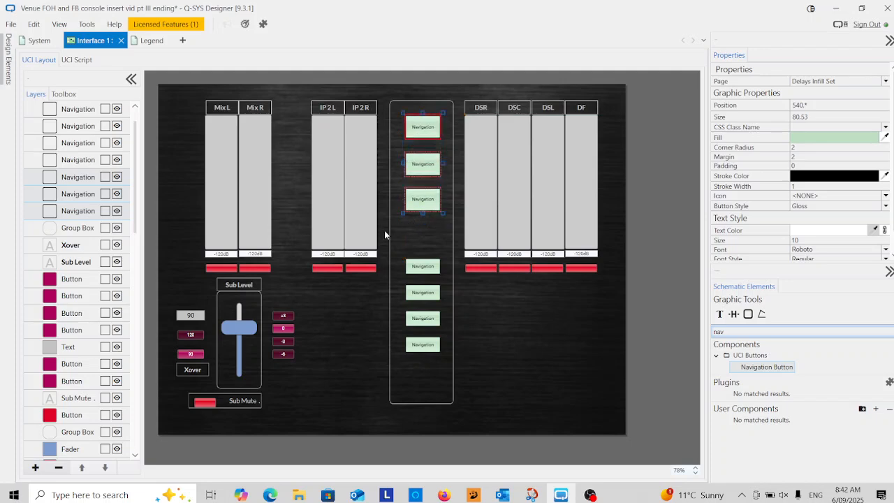
pyautogui.click(401, 238)
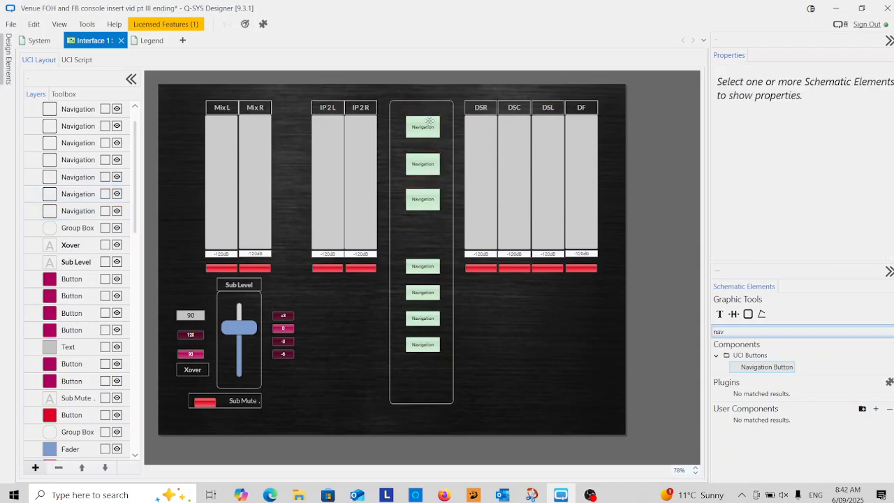
# Distribute the upper three navigation buttons evenly in the vertical direction
pyautogui.click(421, 209)
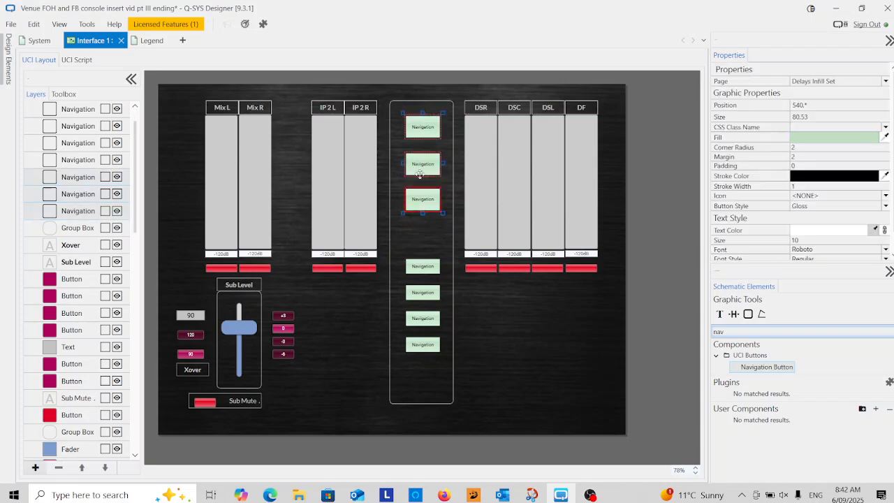
pyautogui.rightClick(421, 131)
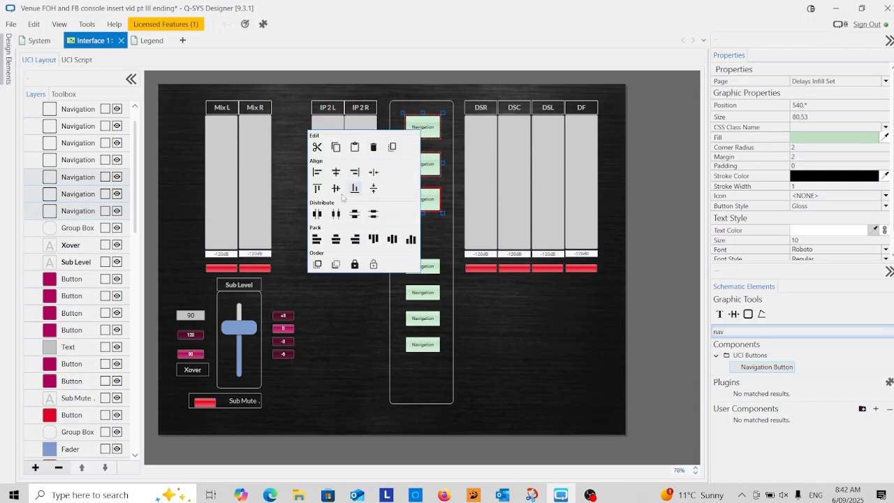
pyautogui.click(372, 215)
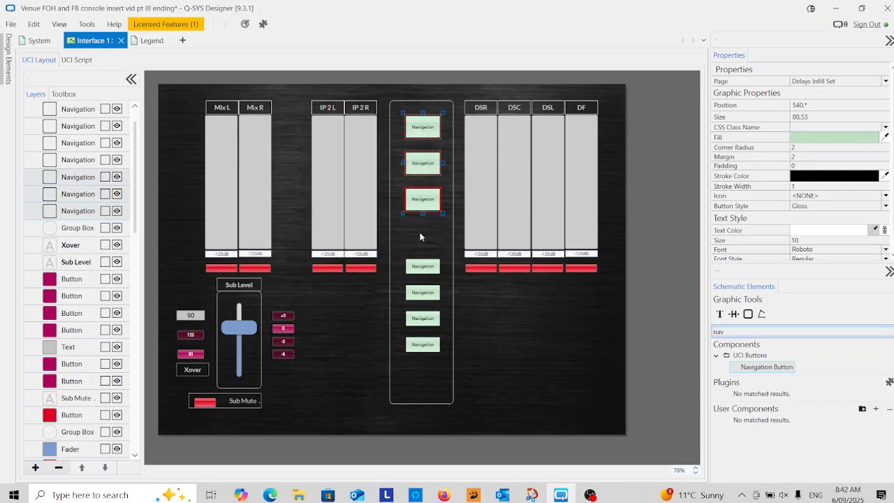
pyautogui.click(419, 232)
# Label the upper three navigation buttons Main EQ, Delays EQ and Infill EQ
pyautogui.click(429, 131)
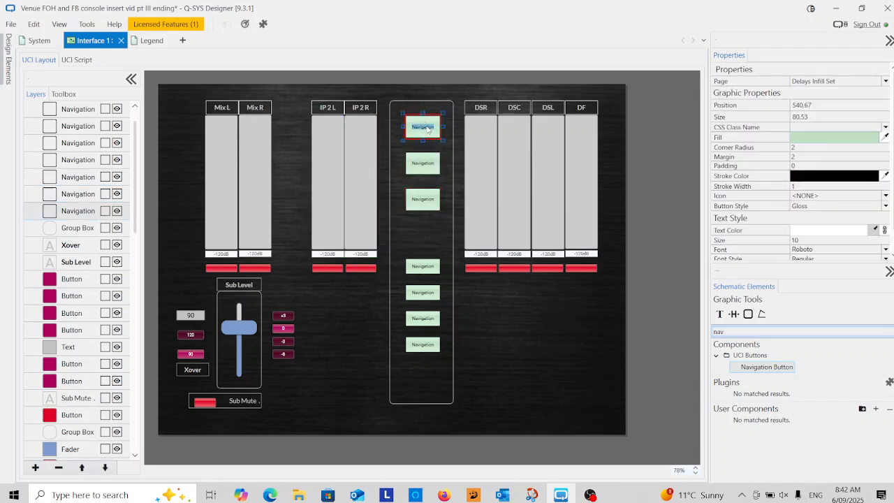
pyautogui.write('Main EQ')
pyautogui.doubleClick(423, 171)
pyautogui.write('D')
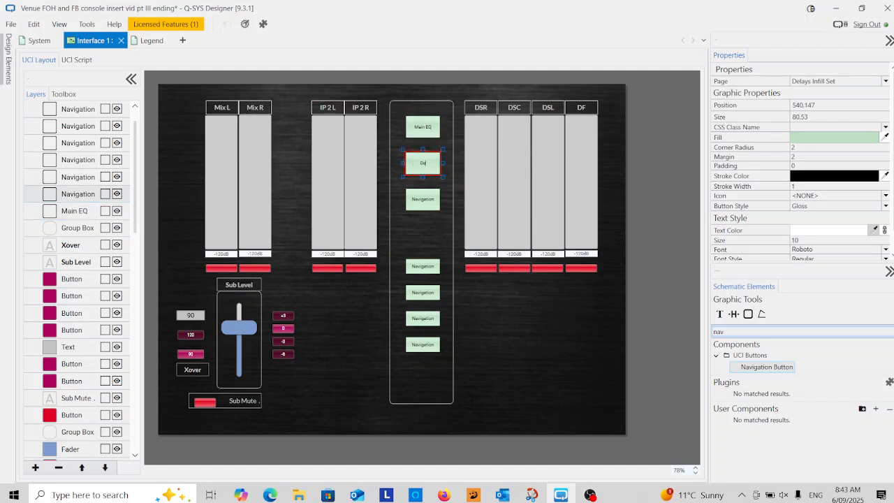
pyautogui.write('elays EQ')
pyautogui.doubleClick(419, 202)
pyautogui.write('Infill EQ')
# Label the lower four navigation buttons DSR EQ, DSC EQ, DSL EQ and DF EQ
pyautogui.doubleClick(430, 268)
pyautogui.write('DSR EQ')
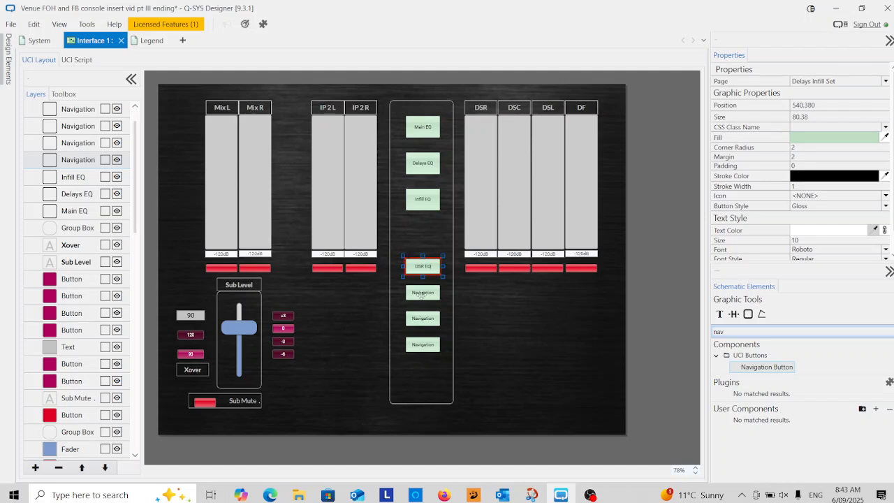
pyautogui.doubleClick(421, 294)
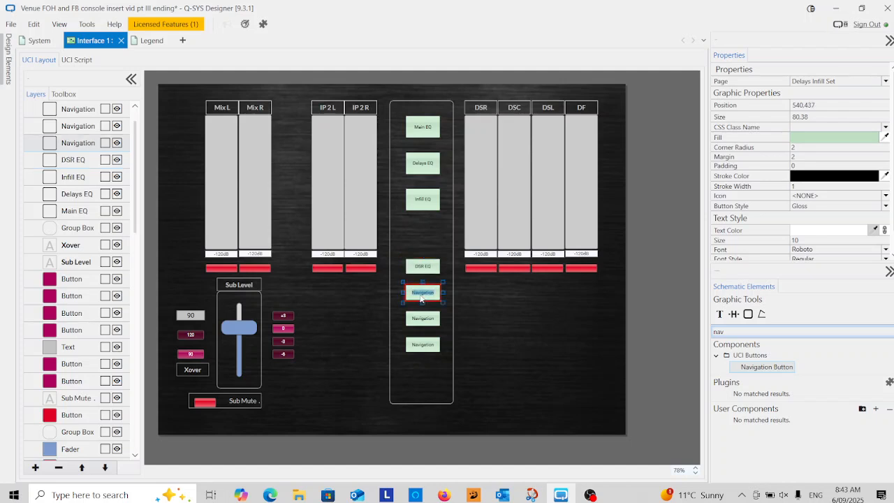
pyautogui.write('DSC EQ')
pyautogui.doubleClick(429, 321)
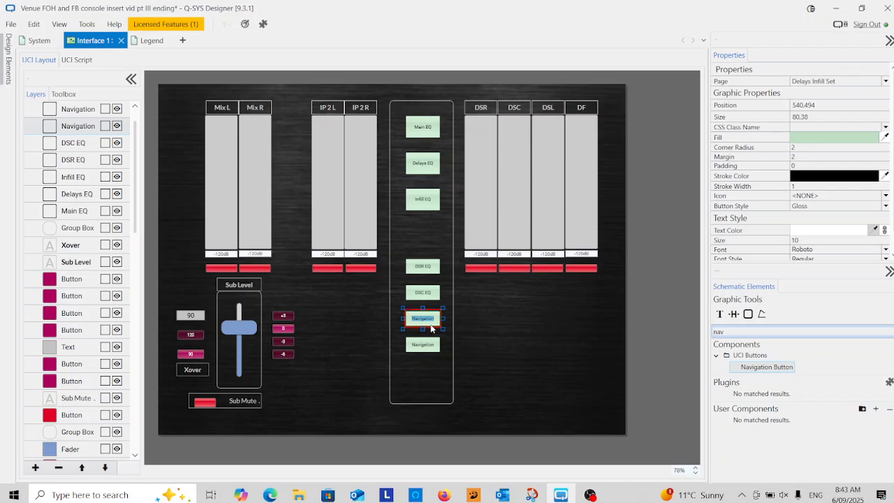
pyautogui.write('DSL EQ')
pyautogui.doubleClick(424, 345)
pyautogui.write('DF EQ')
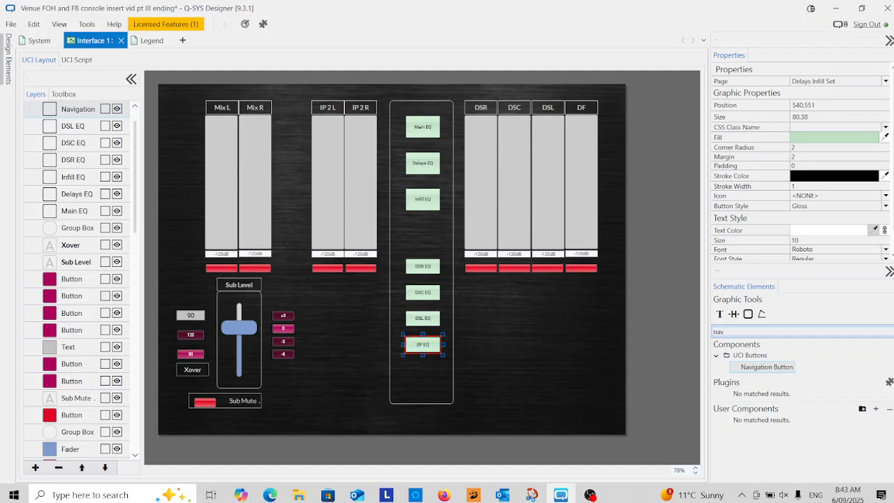
pyautogui.click(441, 397)
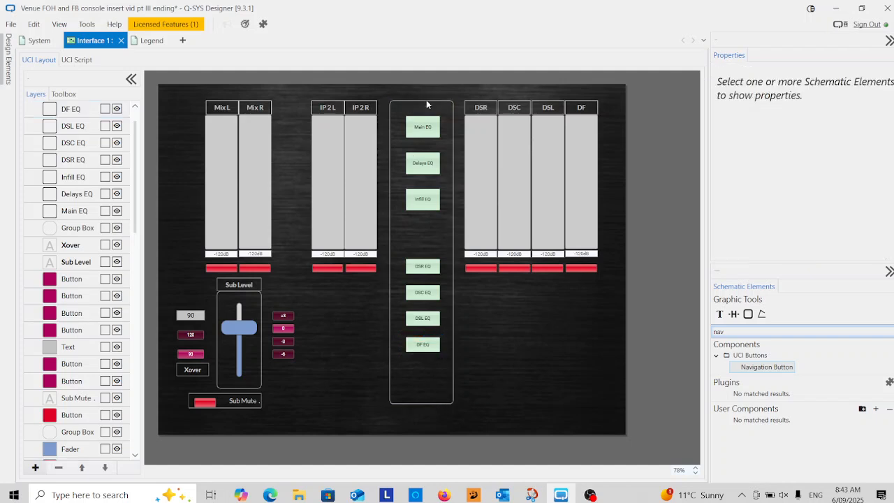
# Set the text of all seven EQ navigation buttons to size 14, font Lato and style Bold
pyautogui.moveTo(429, 112); pyautogui.dragTo(417, 364)
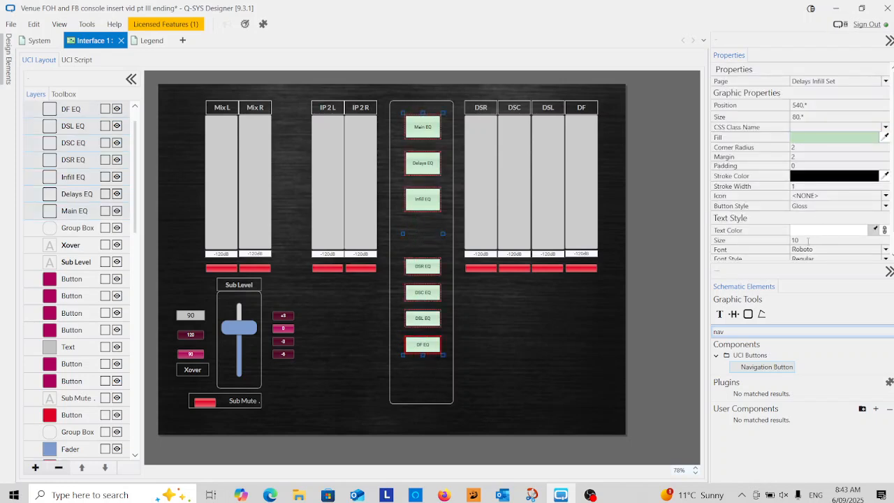
pyautogui.click(808, 241)
pyautogui.write('14')
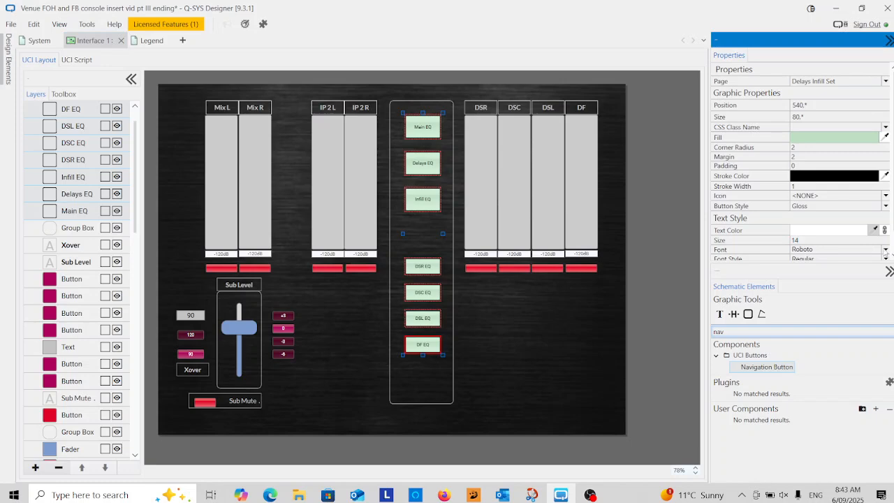
pyautogui.click(807, 250)
pyautogui.click(810, 289)
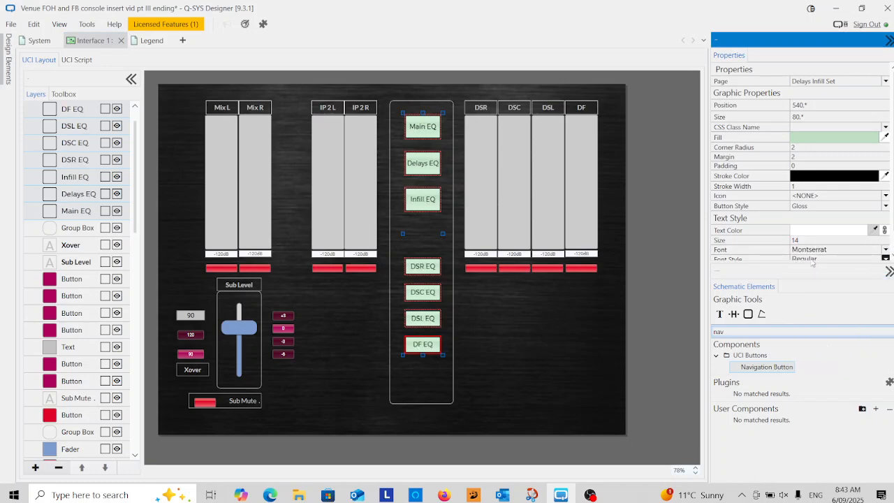
pyautogui.click(813, 264)
pyautogui.click(813, 252)
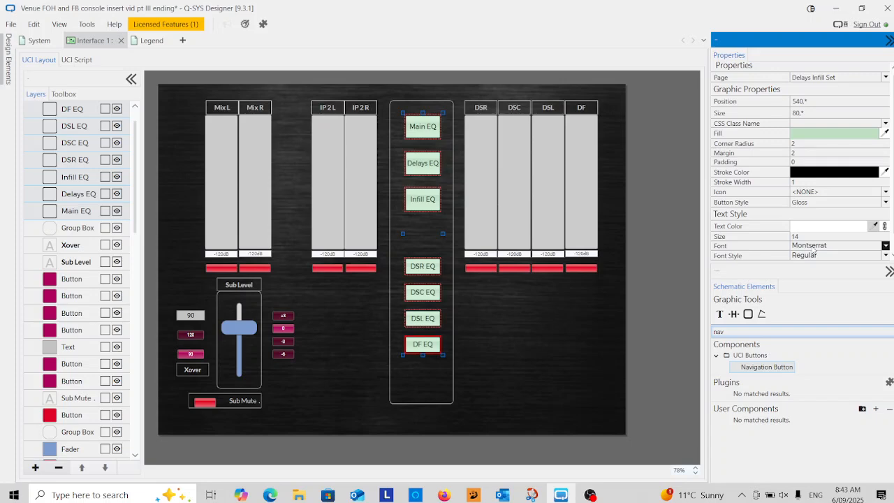
pyautogui.click(812, 246)
pyautogui.click(802, 257)
pyautogui.click(808, 256)
pyautogui.click(811, 312)
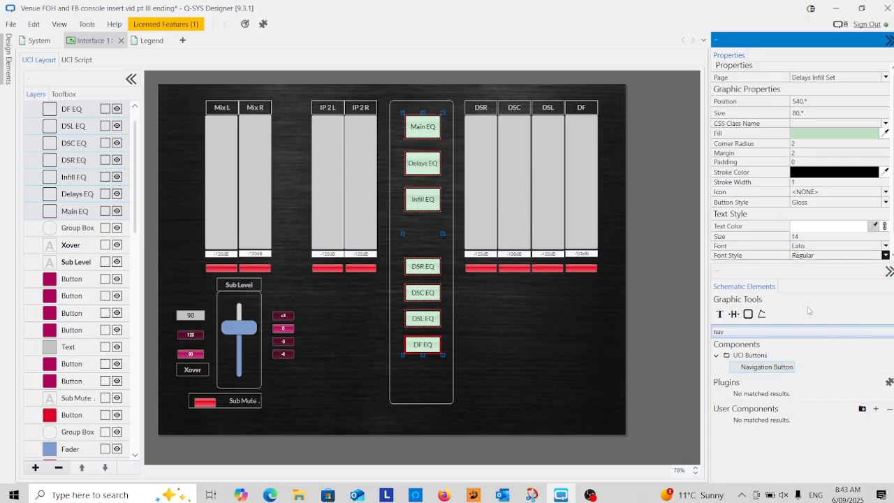
pyautogui.click(493, 332)
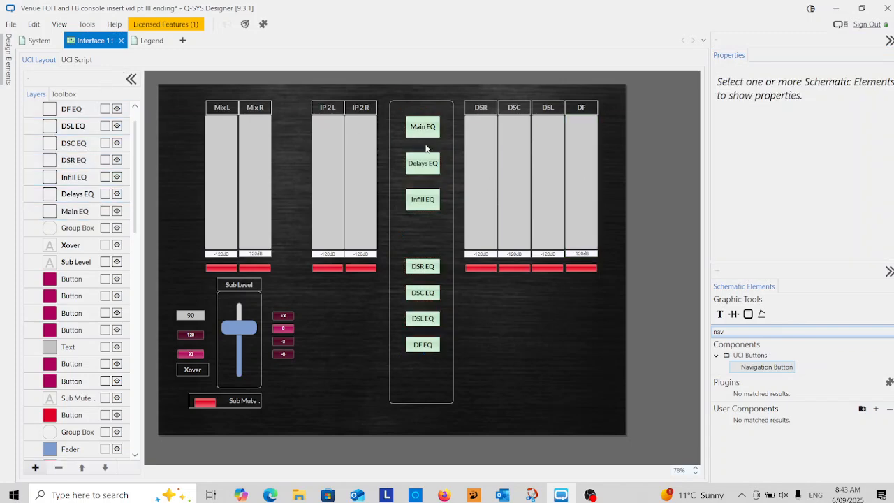
# Link the Main EQ, Delays EQ and Infill EQ navigation buttons to the pages Main EQ, Delays EQ and Infill EQ respectively
pyautogui.click(424, 126)
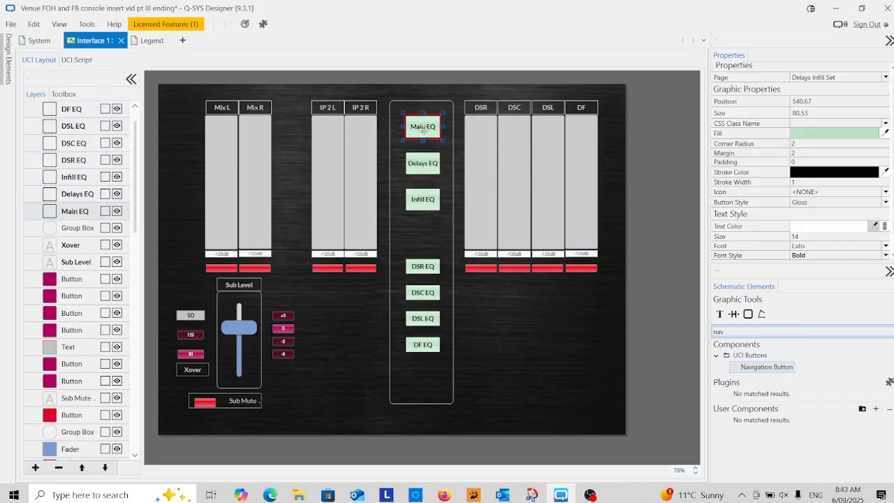
pyautogui.click(829, 79)
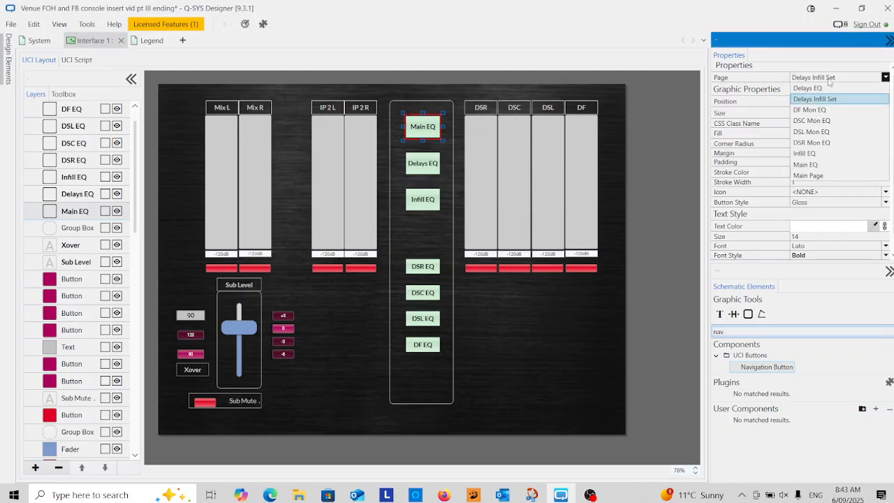
pyautogui.click(820, 166)
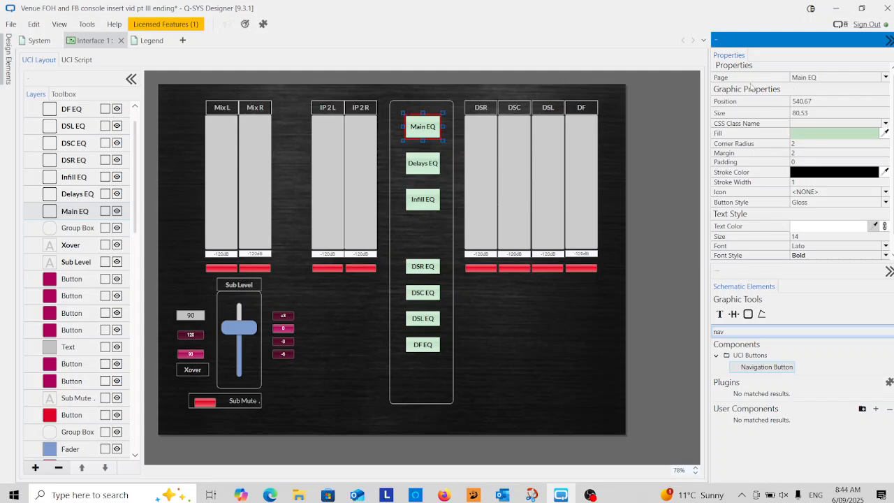
pyautogui.click(423, 164)
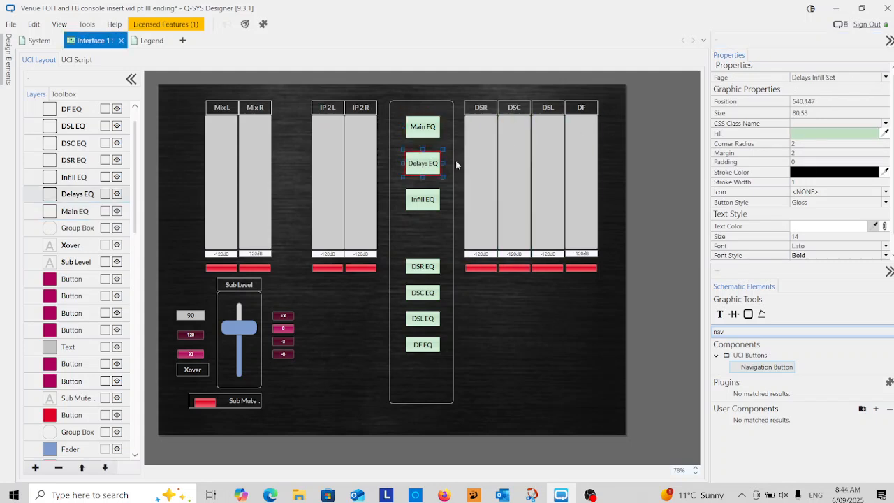
pyautogui.click(816, 79)
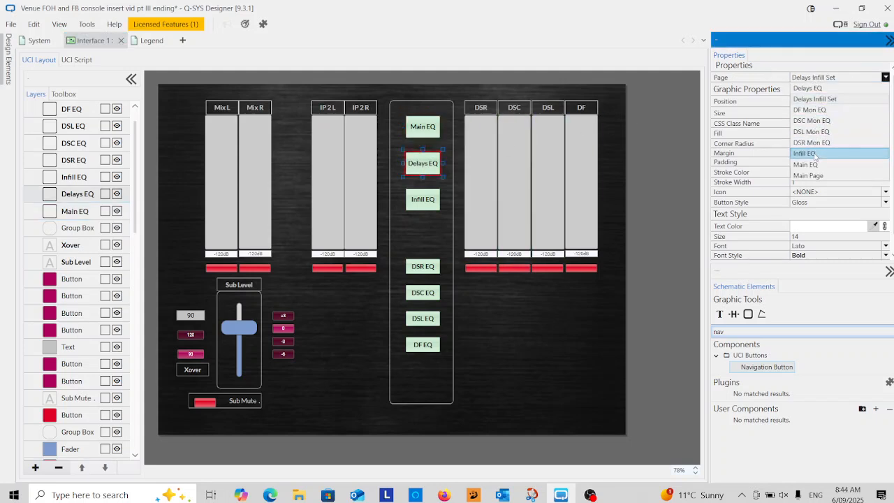
pyautogui.click(809, 88)
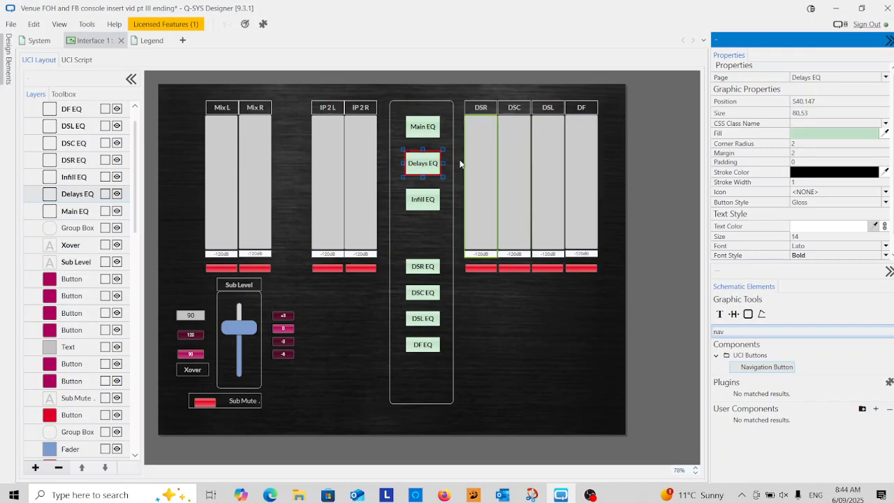
pyautogui.click(426, 197)
pyautogui.click(823, 78)
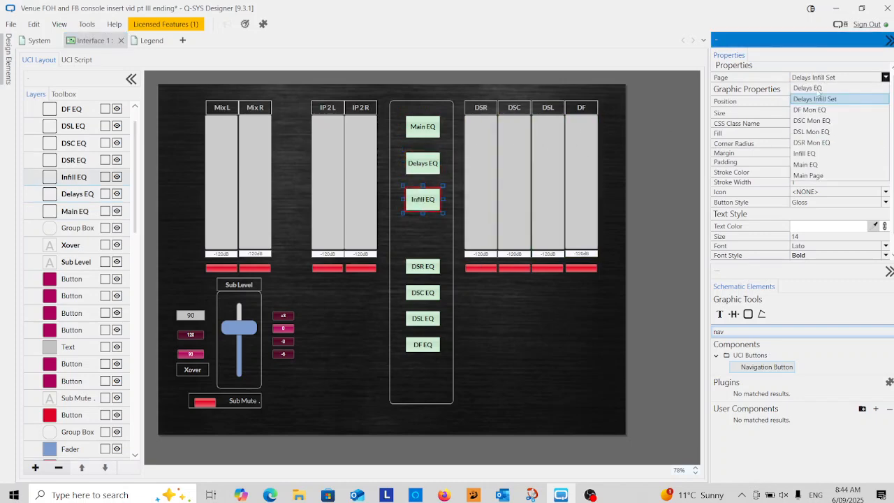
pyautogui.click(804, 154)
# Link the DSR EQ button to the DSR Mon EQ page and the DSC EQ button to the DSC Mon EQ page
pyautogui.click(423, 266)
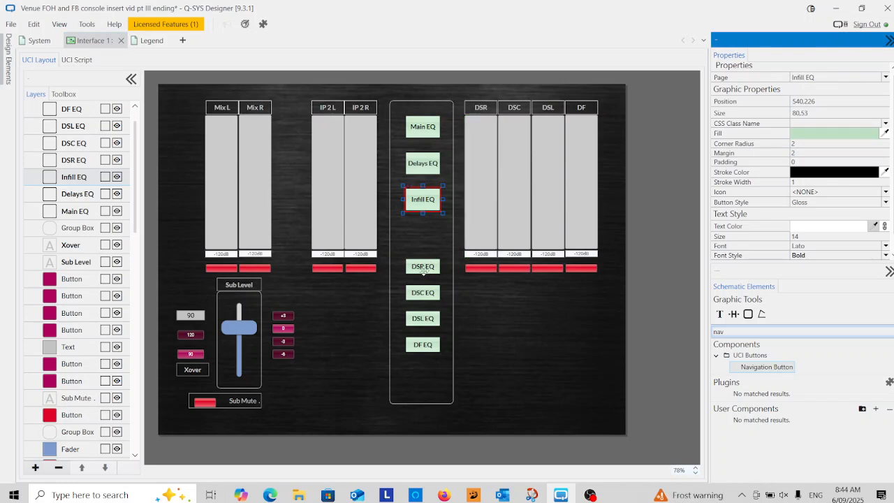
pyautogui.click(829, 78)
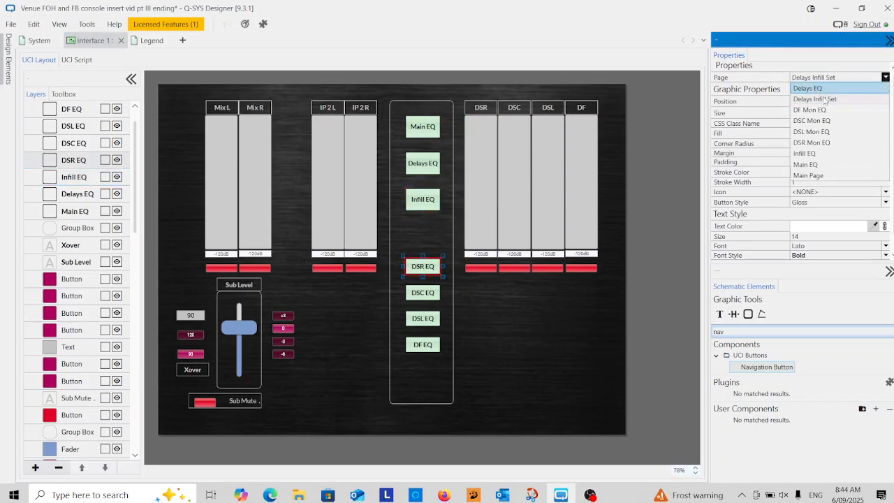
pyautogui.click(833, 144)
pyautogui.click(421, 294)
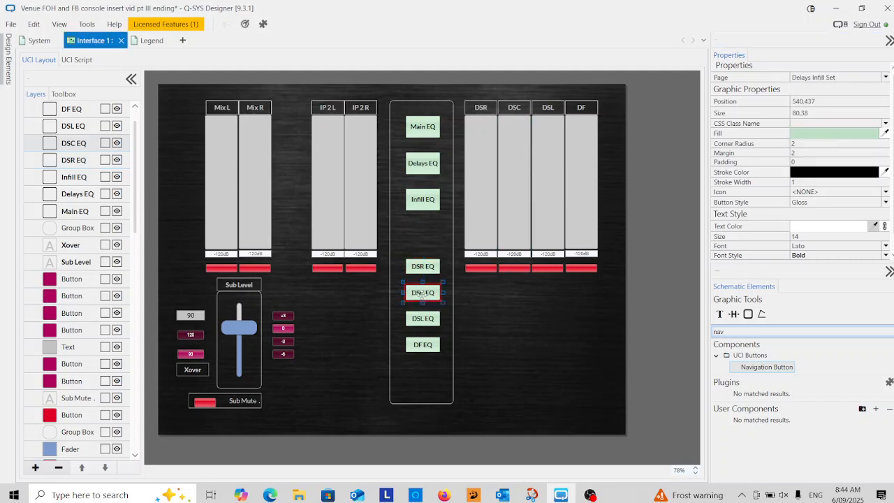
pyautogui.click(830, 78)
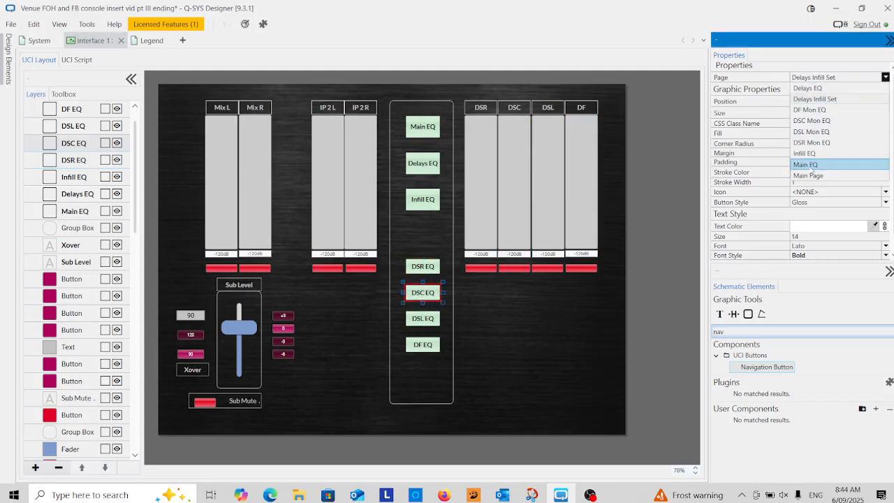
pyautogui.click(815, 122)
# Link the DSL EQ button to the DSL Mon EQ page and the DF EQ button to the DF Mon EQ page
pyautogui.click(423, 318)
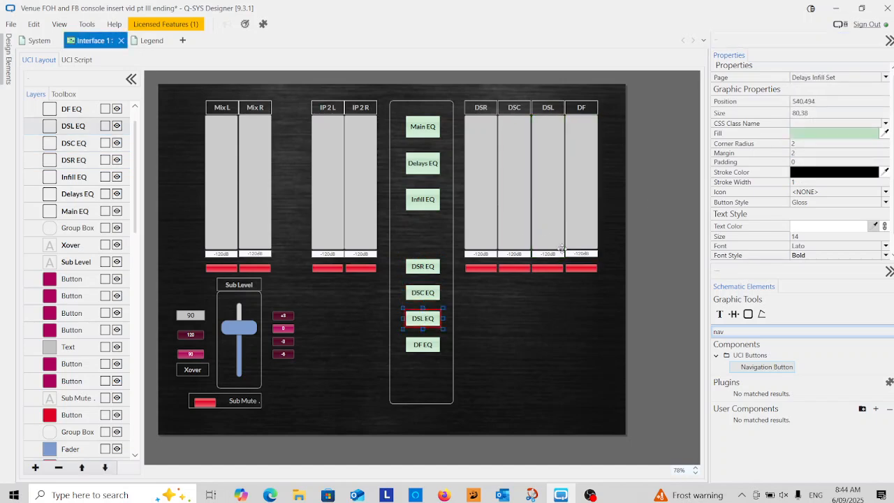
pyautogui.click(828, 81)
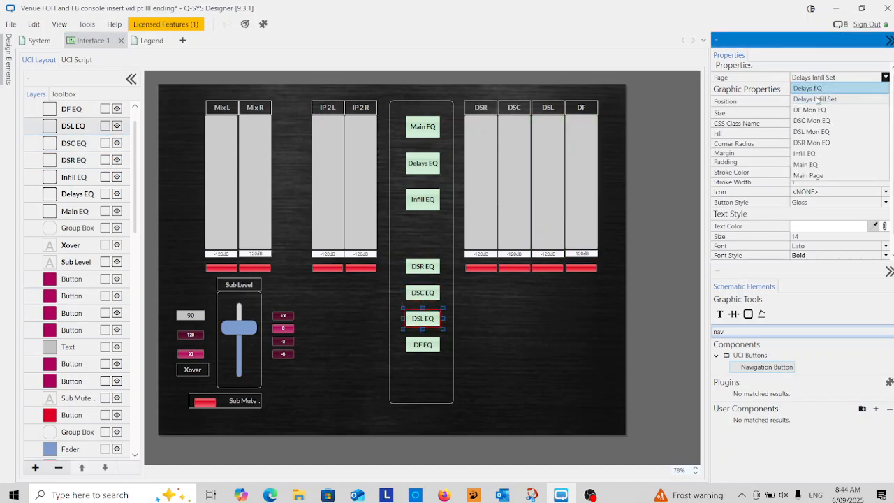
pyautogui.click(811, 132)
pyautogui.click(422, 344)
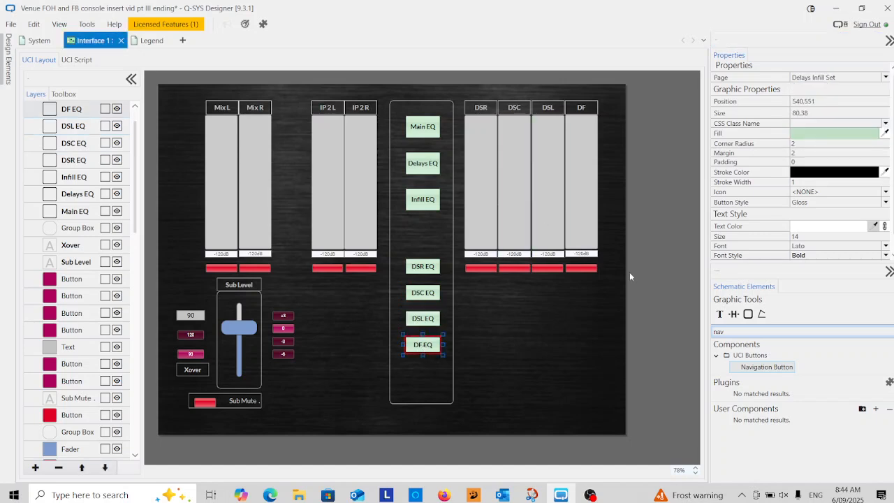
pyautogui.click(822, 78)
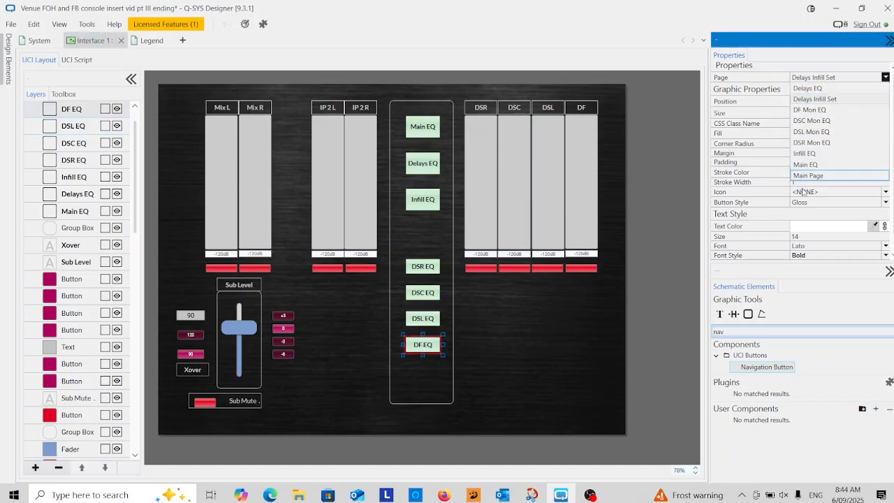
pyautogui.click(809, 109)
pyautogui.click(525, 329)
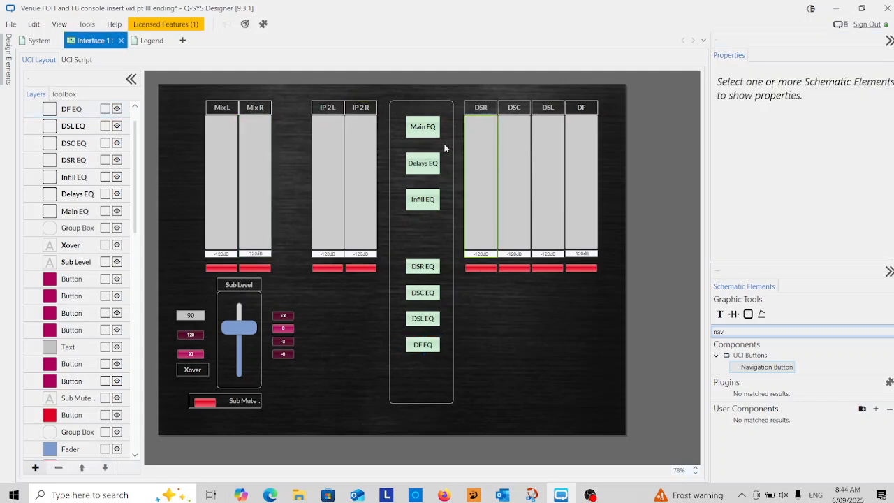
# Check the target page assigned to each of the seven EQ navigation buttons
pyautogui.click(421, 127)
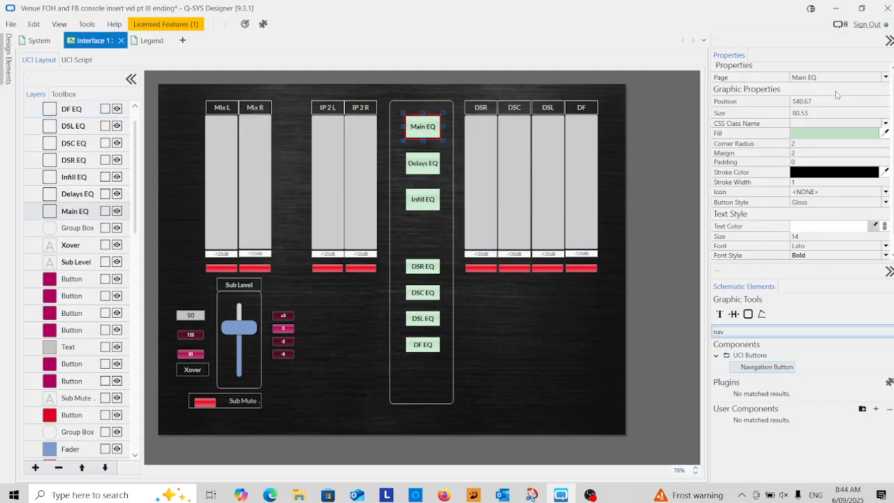
pyautogui.click(420, 164)
pyautogui.click(418, 208)
pyautogui.click(413, 271)
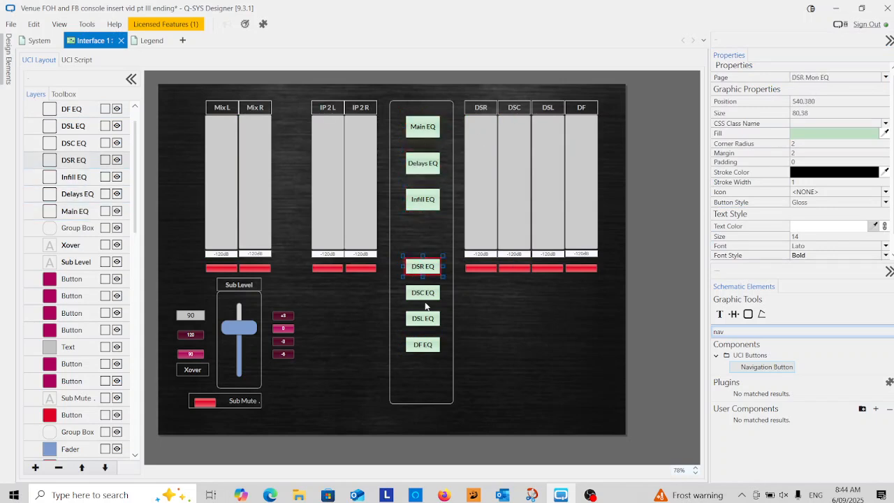
pyautogui.click(422, 294)
pyautogui.click(422, 318)
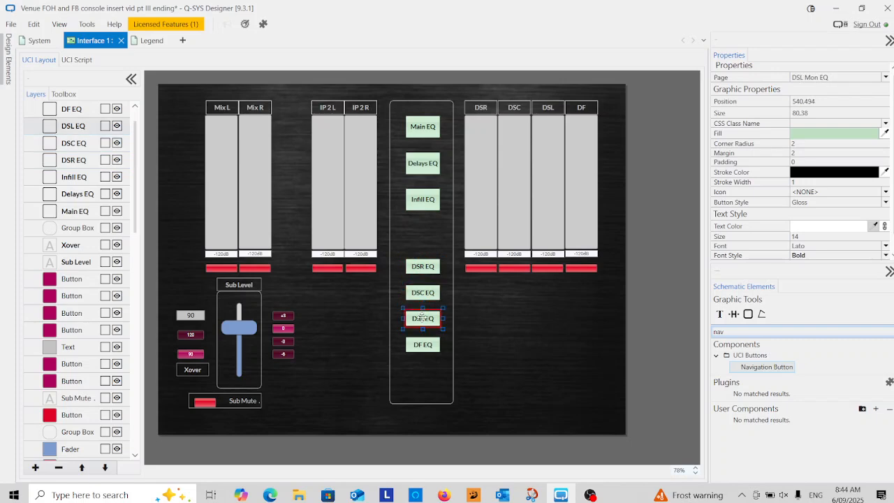
pyautogui.click(421, 358)
pyautogui.click(419, 349)
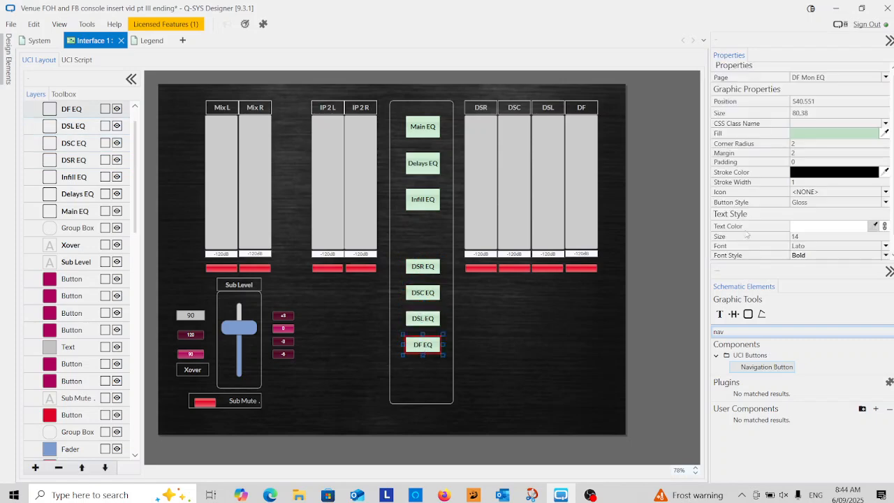
pyautogui.click(510, 377)
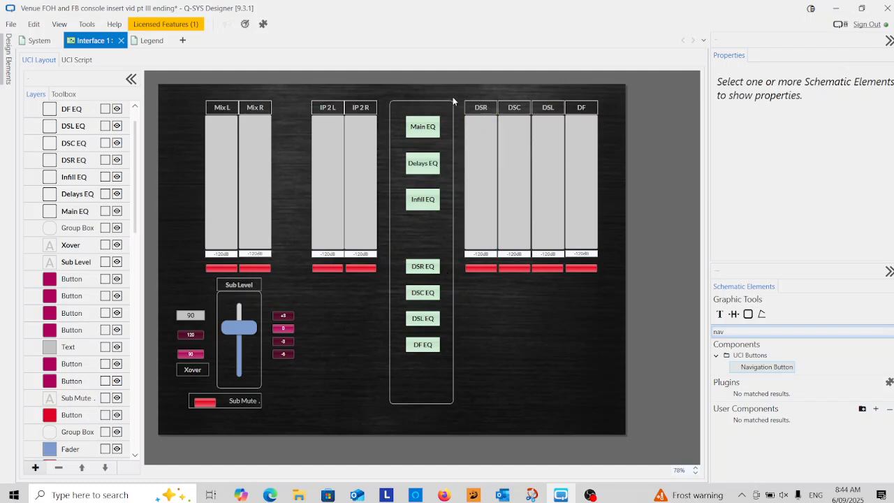
# Enlarge all seven EQ buttons together to about 101 wide, with the upper three about 58 tall and the lower four about 42 tall
pyautogui.moveTo(442, 114); pyautogui.dragTo(398, 361)
pyautogui.moveTo(442, 236); pyautogui.dragTo(447, 236)
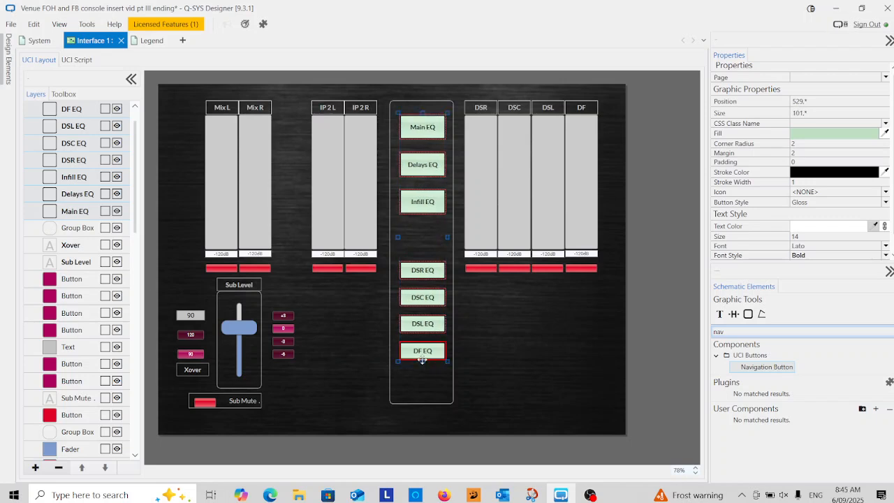
pyautogui.moveTo(422, 361); pyautogui.dragTo(423, 377)
pyautogui.click(459, 335)
# Move the DSR, DSC, DSL and DF EQ buttons together slightly upward within the central box
pyautogui.moveTo(429, 256); pyautogui.dragTo(403, 394)
pyautogui.moveTo(422, 283); pyautogui.dragTo(423, 275)
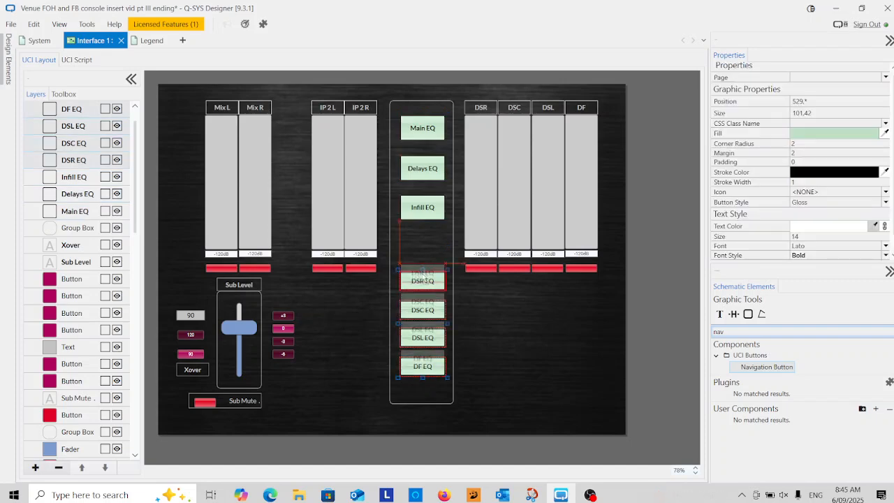
pyautogui.moveTo(423, 278); pyautogui.dragTo(423, 271)
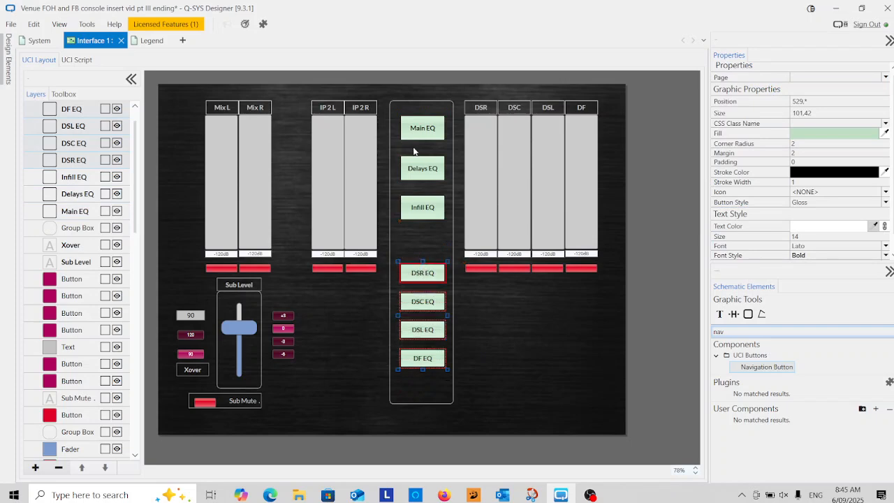
pyautogui.click(465, 335)
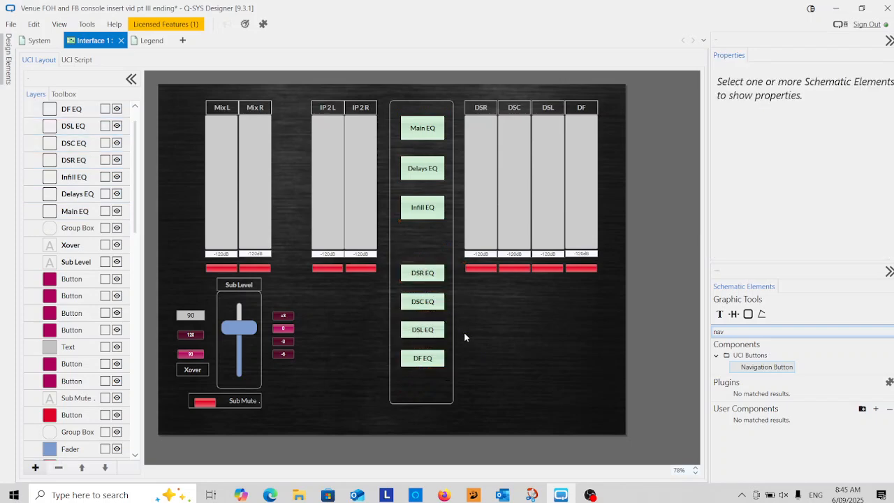
# Copy the Sub Level label to the bottom of the central box and change the copy's text to Graphic EQs
pyautogui.click(239, 283)
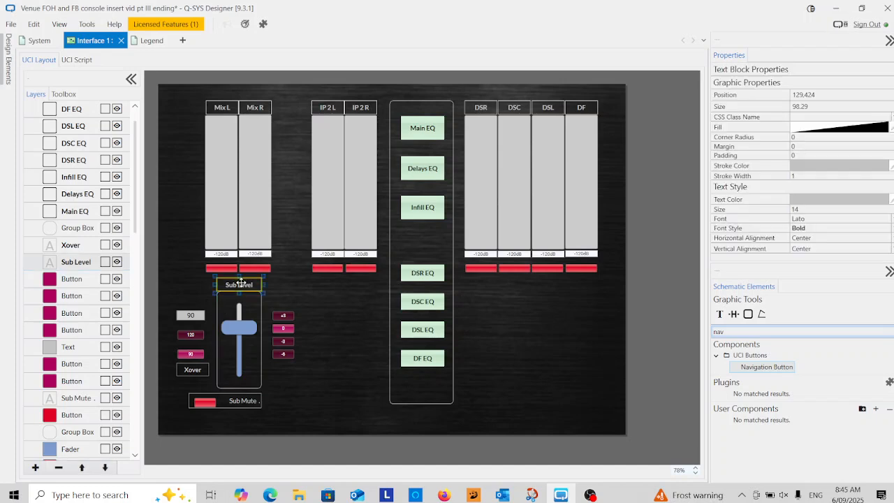
pyautogui.moveTo(239, 283); pyautogui.dragTo(427, 396)
pyautogui.doubleClick(428, 397)
pyautogui.write('Graphic EQs')
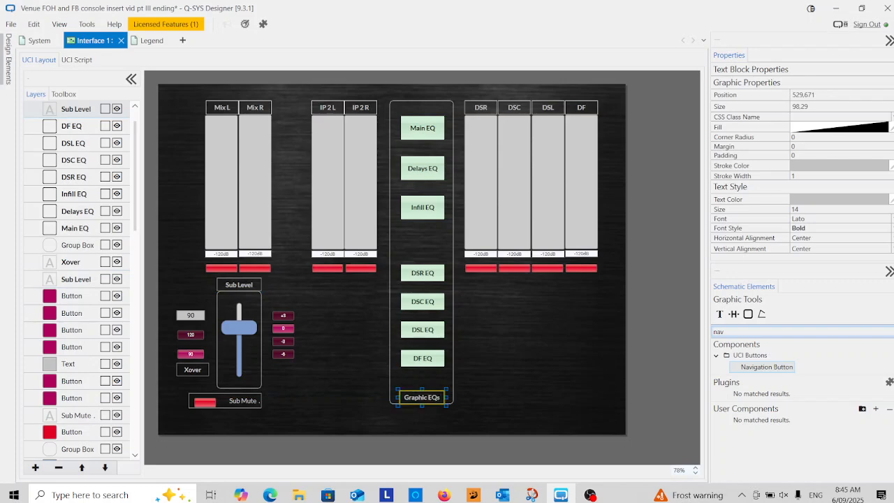
pyautogui.click(468, 398)
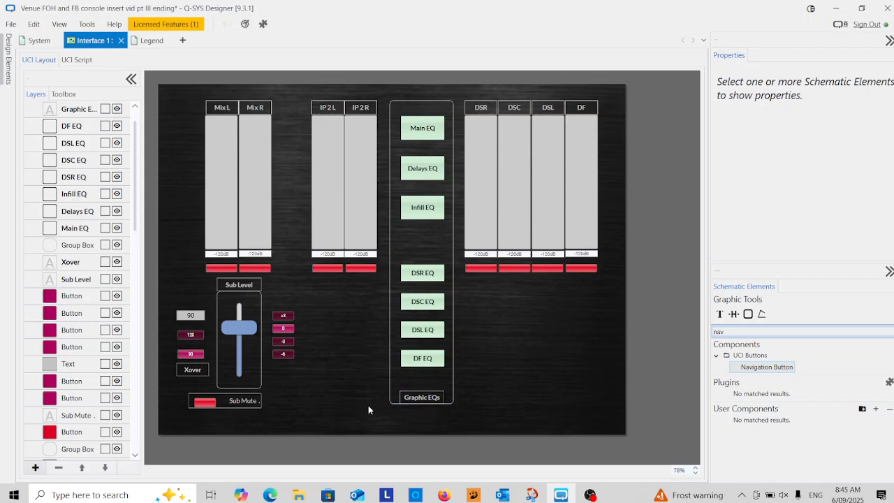
# Move the Graphic EQs label to the top of the central box and shift the Main, Delays and Infill EQ buttons down beneath it
pyautogui.moveTo(427, 395); pyautogui.dragTo(431, 111)
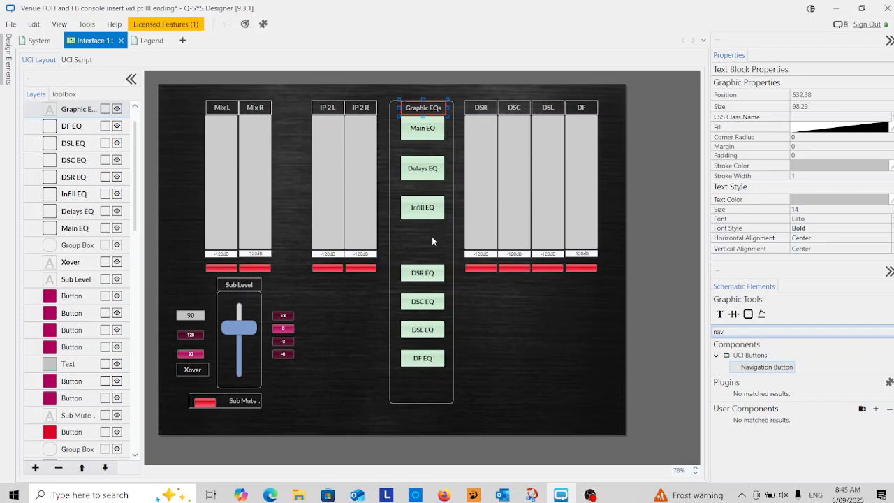
pyautogui.moveTo(441, 236); pyautogui.dragTo(421, 150)
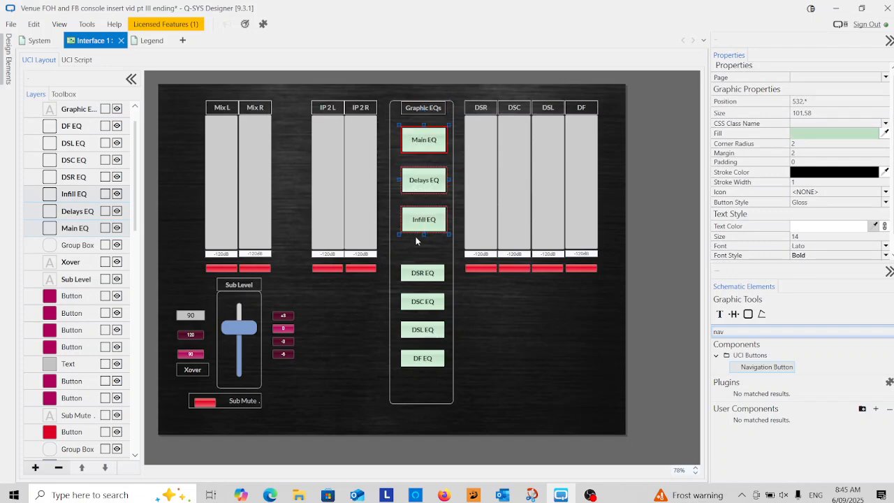
pyautogui.click(482, 297)
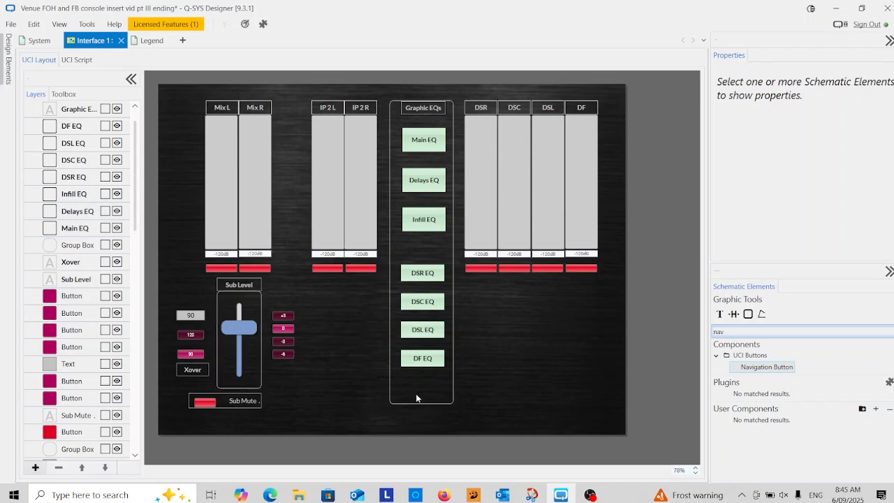
# Copy the central group box over the Mix meters and sub controls, resizing the copy to about 269 by 695 to enclose them
pyautogui.click(393, 402)
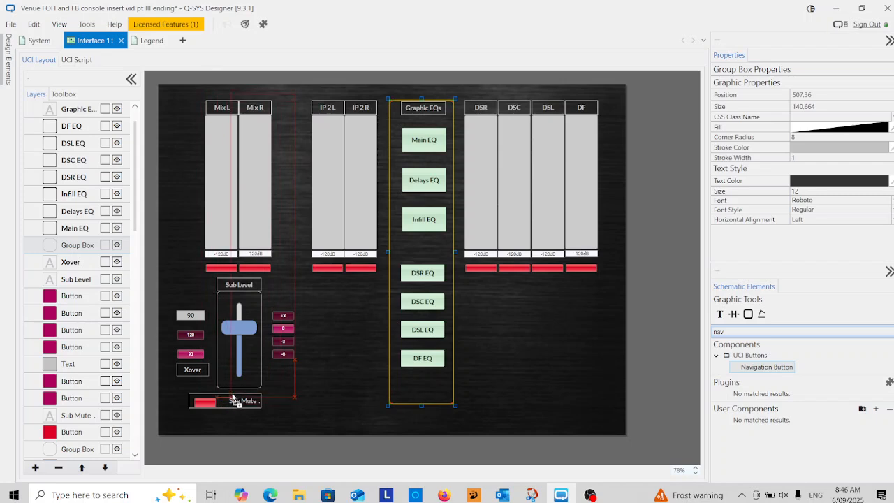
pyautogui.moveTo(232, 406); pyautogui.dragTo(234, 407)
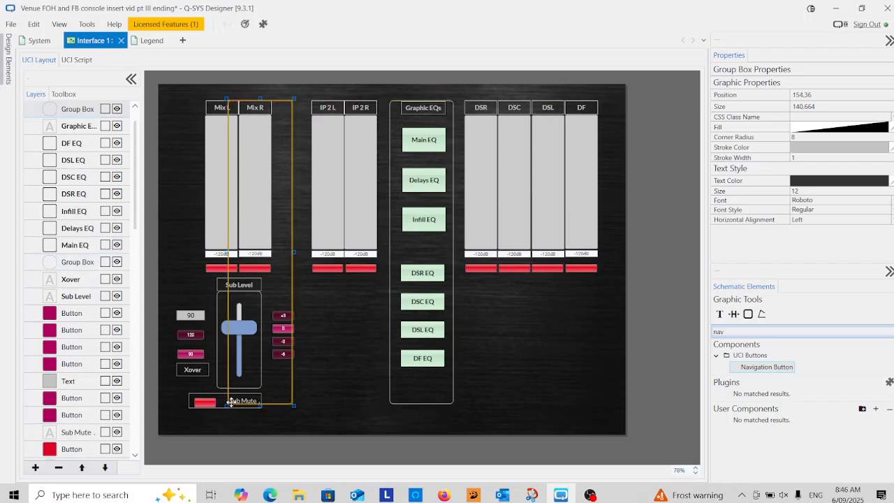
pyautogui.moveTo(292, 405); pyautogui.dragTo(292, 418)
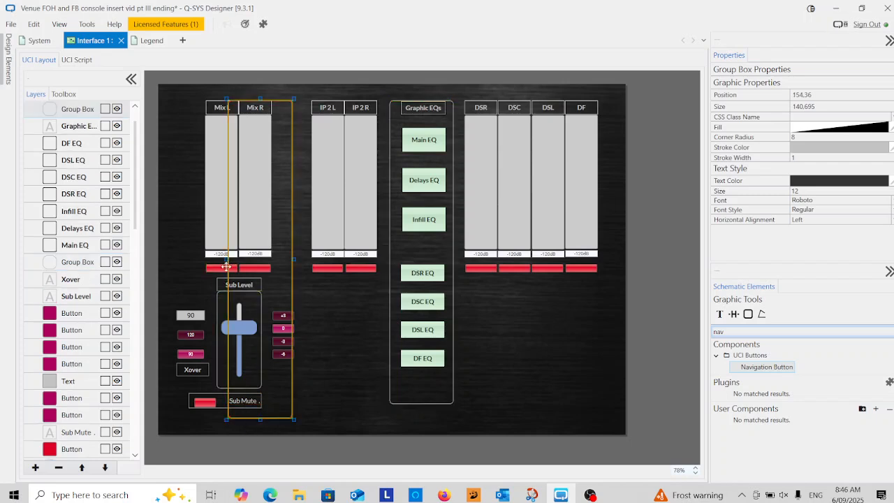
pyautogui.moveTo(226, 259); pyautogui.dragTo(169, 256)
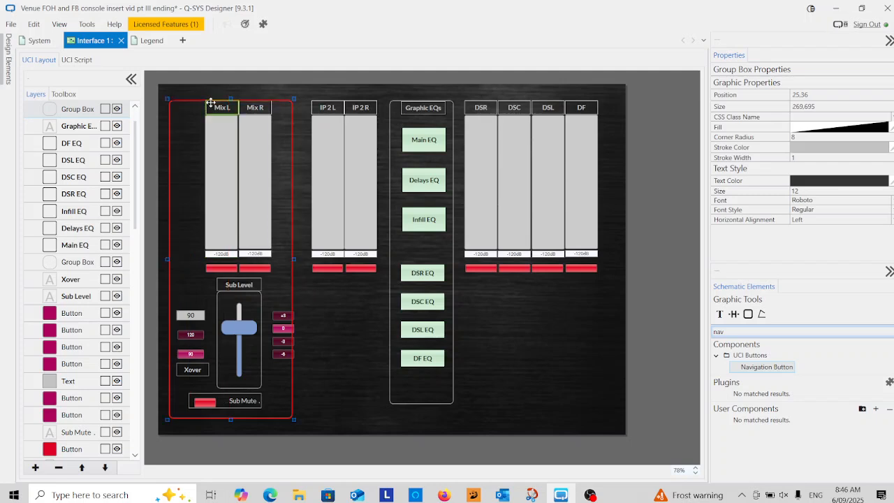
# Enlarge the group box around the Mix meters and sub controls upward and sideways to about 292 by 706
pyautogui.moveTo(230, 99); pyautogui.dragTo(232, 92)
pyautogui.moveTo(296, 258); pyautogui.dragTo(302, 258)
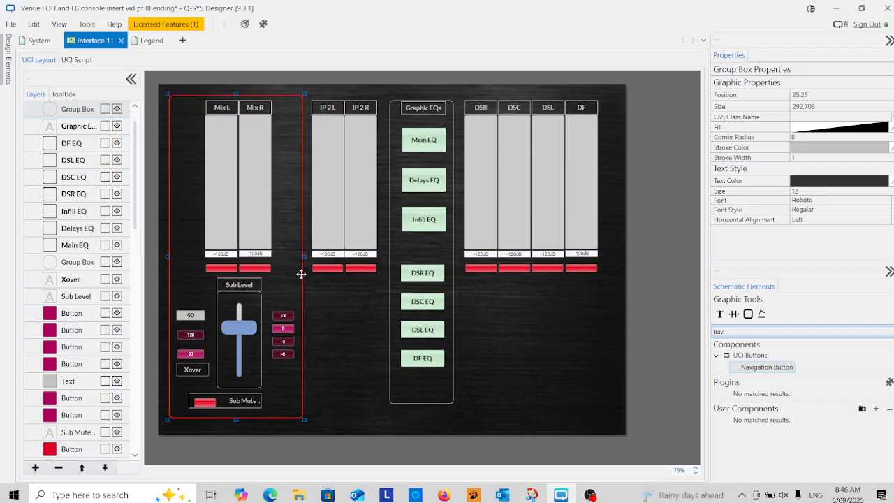
pyautogui.click(353, 328)
# Extend the Graphic EQs group box at both ends to about 140 by 706, level with the Mix group box
pyautogui.click(402, 402)
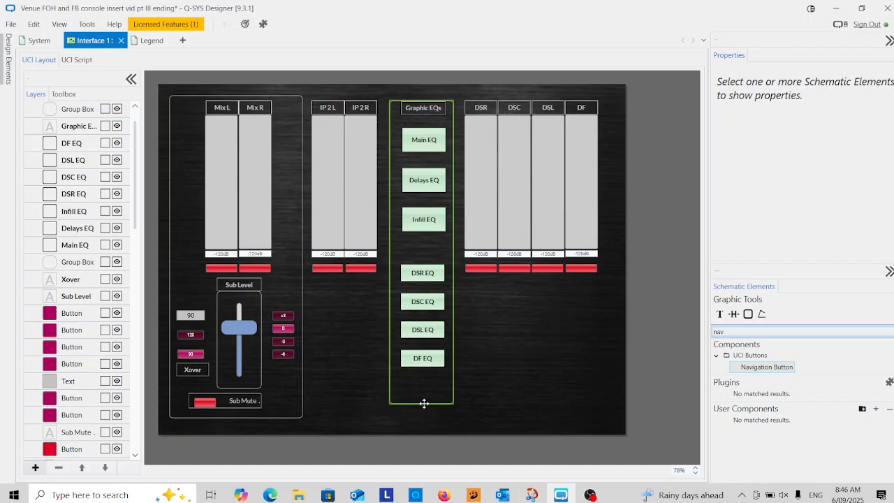
pyautogui.moveTo(421, 405); pyautogui.dragTo(420, 417)
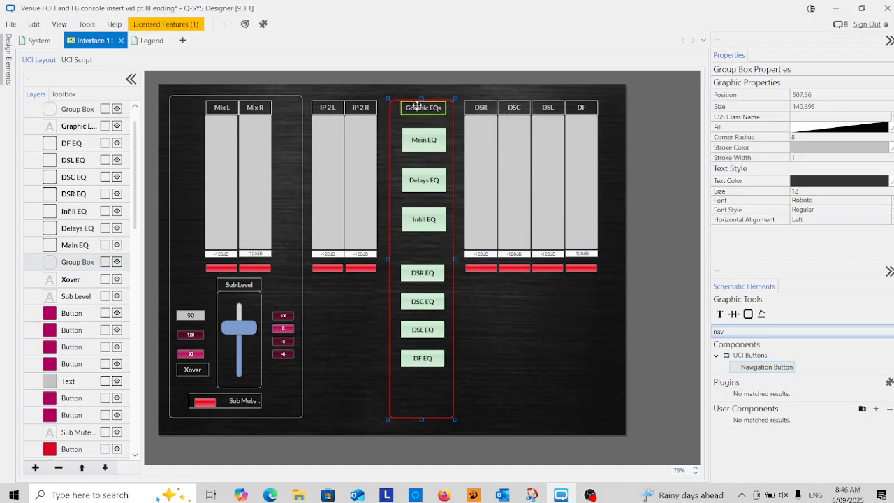
pyautogui.moveTo(420, 97); pyautogui.dragTo(421, 93)
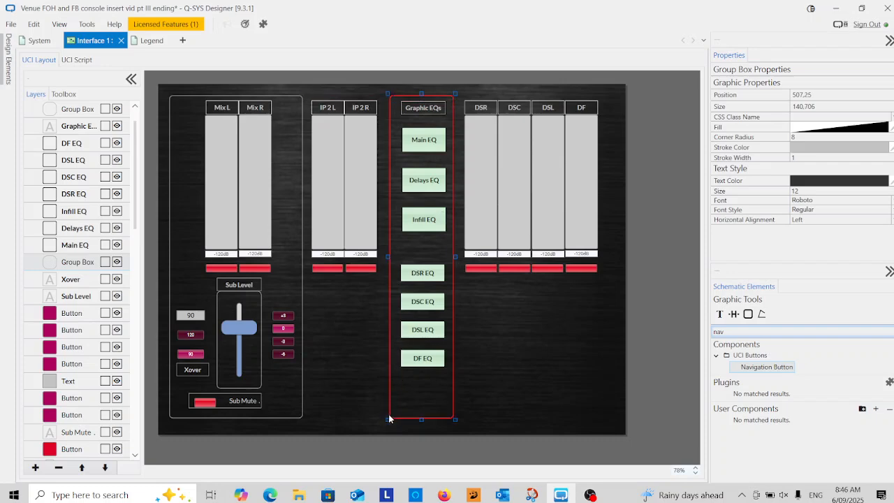
pyautogui.click(388, 414)
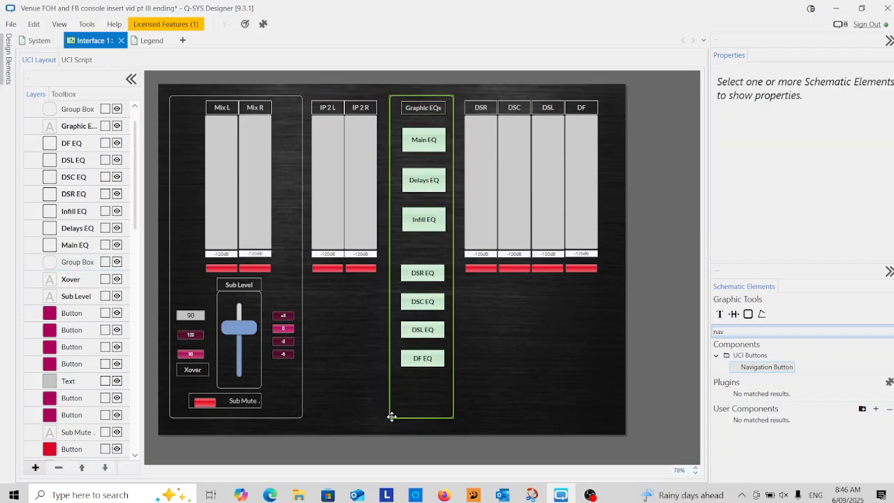
# Copy the Graphic EQs group box over the IP 2 L and IP 2 R meters, widening the copy to about 190 by 713
pyautogui.click(392, 416)
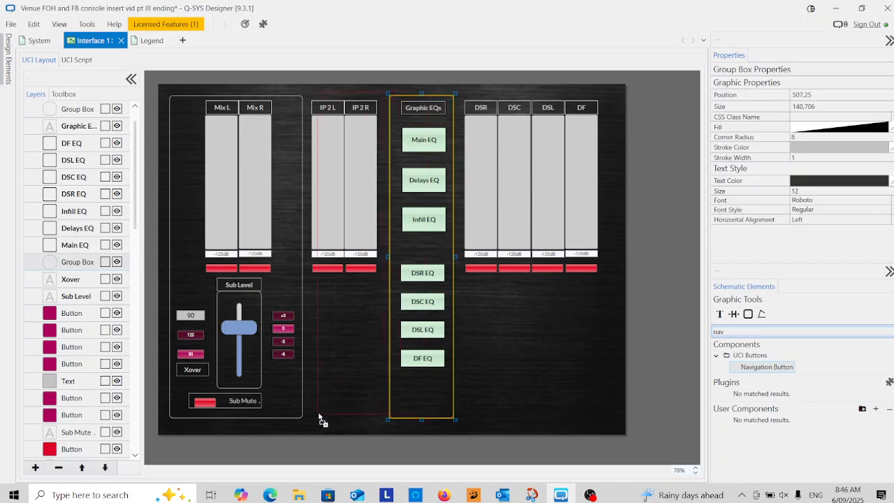
pyautogui.moveTo(311, 420); pyautogui.dragTo(303, 420)
pyautogui.moveTo(367, 416); pyautogui.dragTo(389, 417)
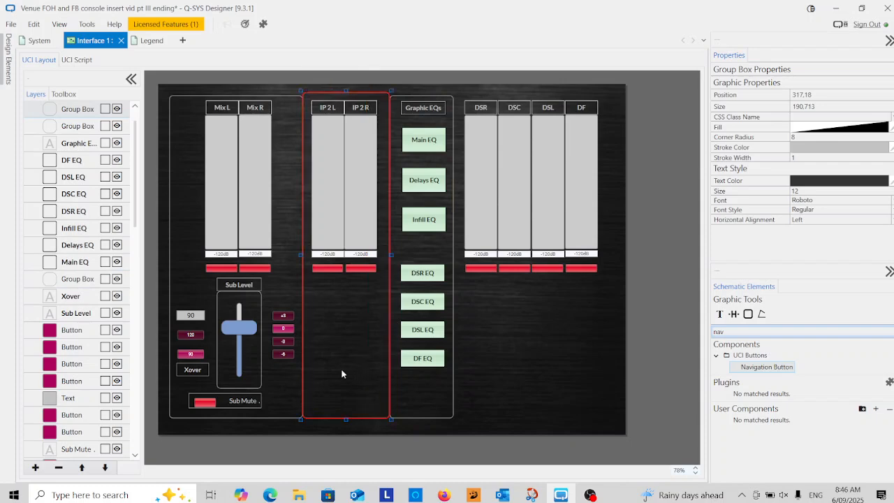
pyautogui.click(505, 354)
# Copy the IP 2 group box over the DSR, DSC, DSL and DF meters and widen the copy to enclose all four
pyautogui.click(355, 417)
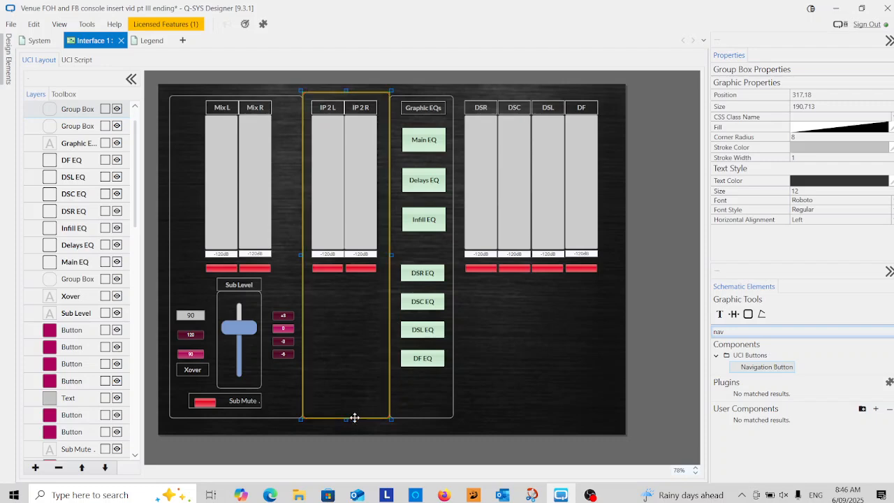
pyautogui.moveTo(355, 417); pyautogui.dragTo(504, 420)
pyautogui.moveTo(541, 260); pyautogui.dragTo(619, 266)
pyautogui.moveTo(610, 270); pyautogui.dragTo(609, 269)
pyautogui.click(552, 364)
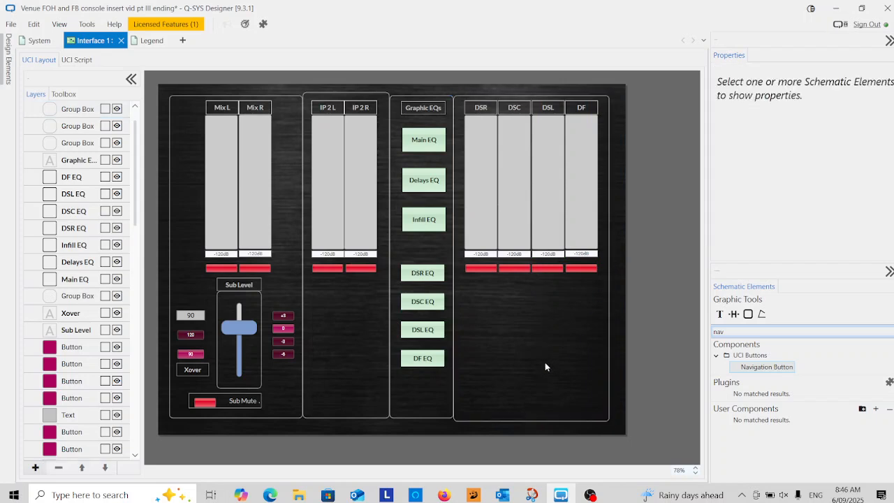
# Lower the top edge of the IP 2 group box to a size of 190 by 706, level with the adjacent boxes
pyautogui.click(347, 92)
pyautogui.moveTo(347, 92); pyautogui.dragTo(347, 94)
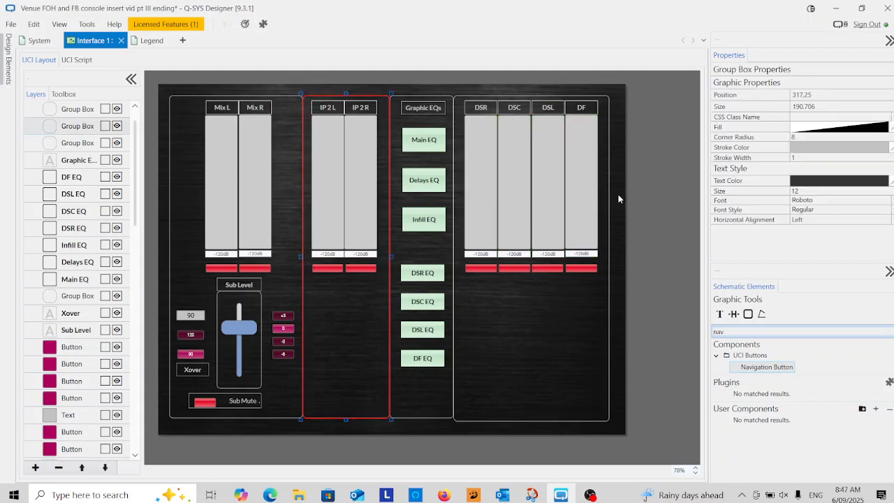
pyautogui.click(646, 190)
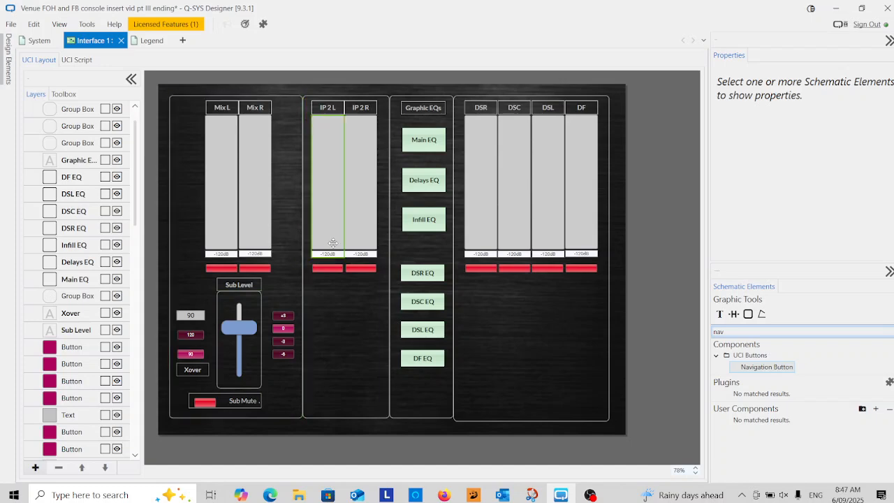
pyautogui.click(131, 79)
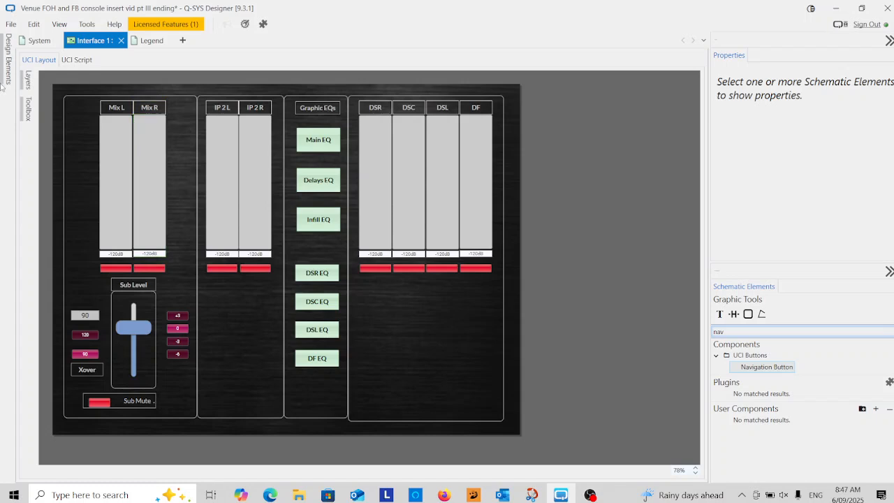
pyautogui.click(28, 82)
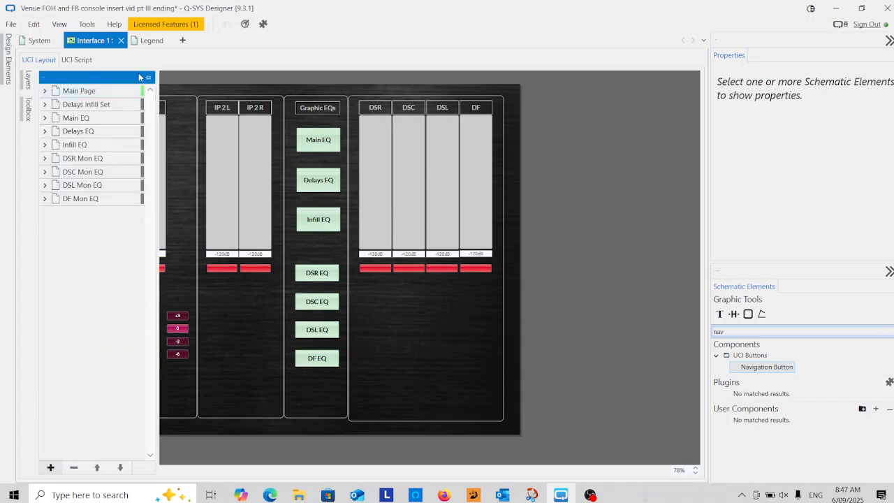
pyautogui.click(149, 78)
pyautogui.click(70, 134)
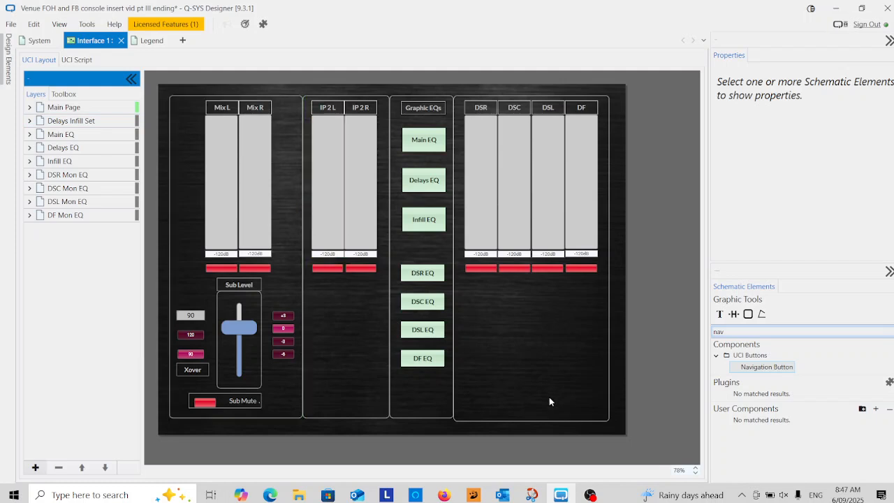
pyautogui.click(589, 495)
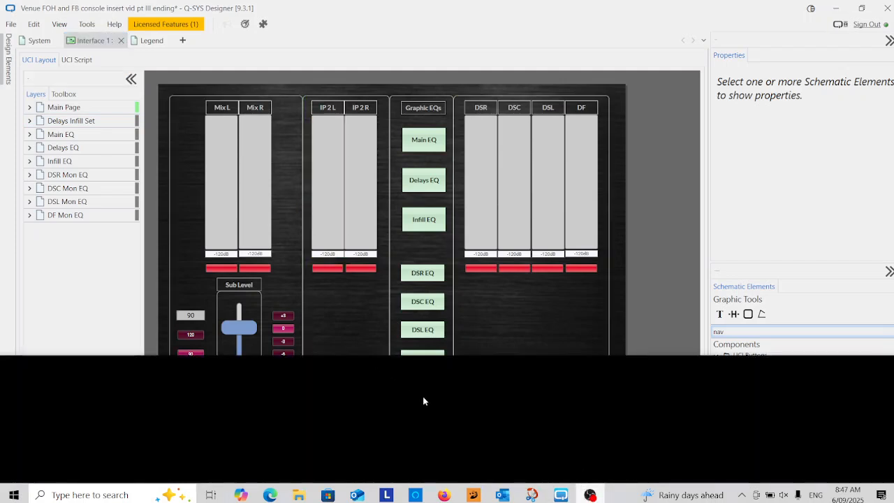